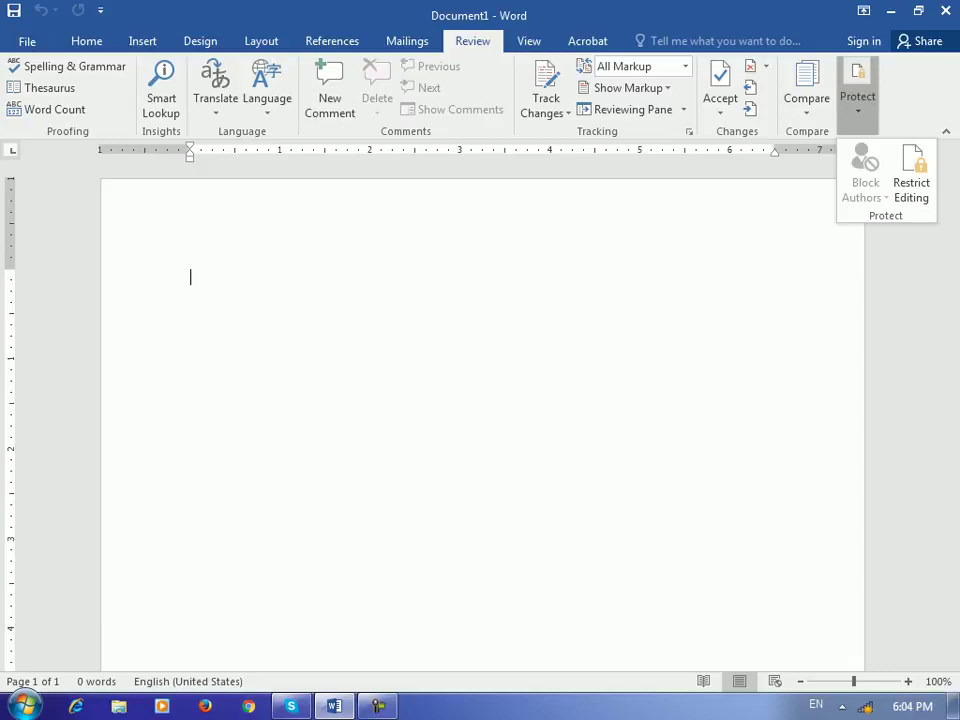
# Step: Enter "Barya institute of Information technology" as the first line using the AutoComplete suggestion for "barya", and copy that phrase
pyautogui.press('Escape')
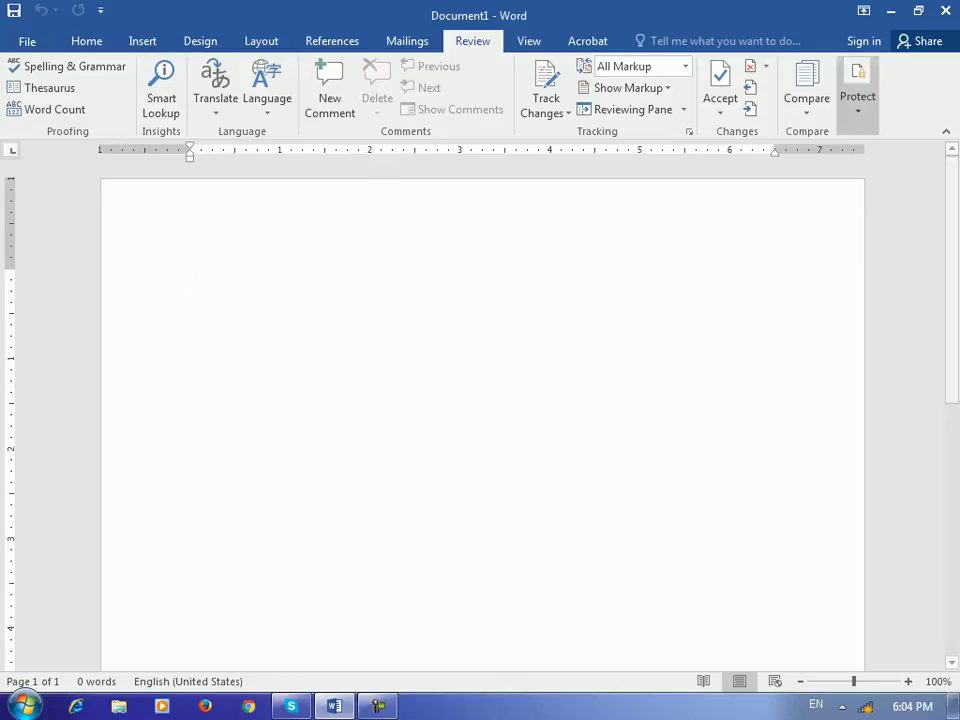
pyautogui.write('barya')
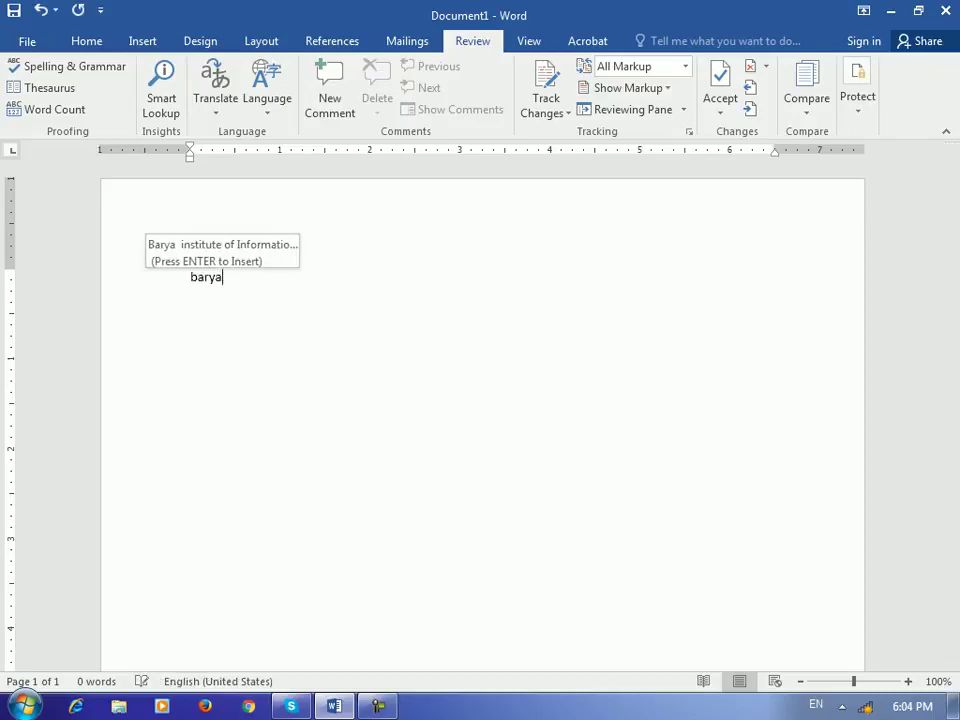
pyautogui.press('Return')
pyautogui.click(190, 277)
pyautogui.moveTo(190, 277); pyautogui.dragTo(411, 279)
pyautogui.hotkey('ctrl', 'c')
# Step: Paste the copied phrase five times in a row to form a paragraph below the first line
pyautogui.click(207, 302)
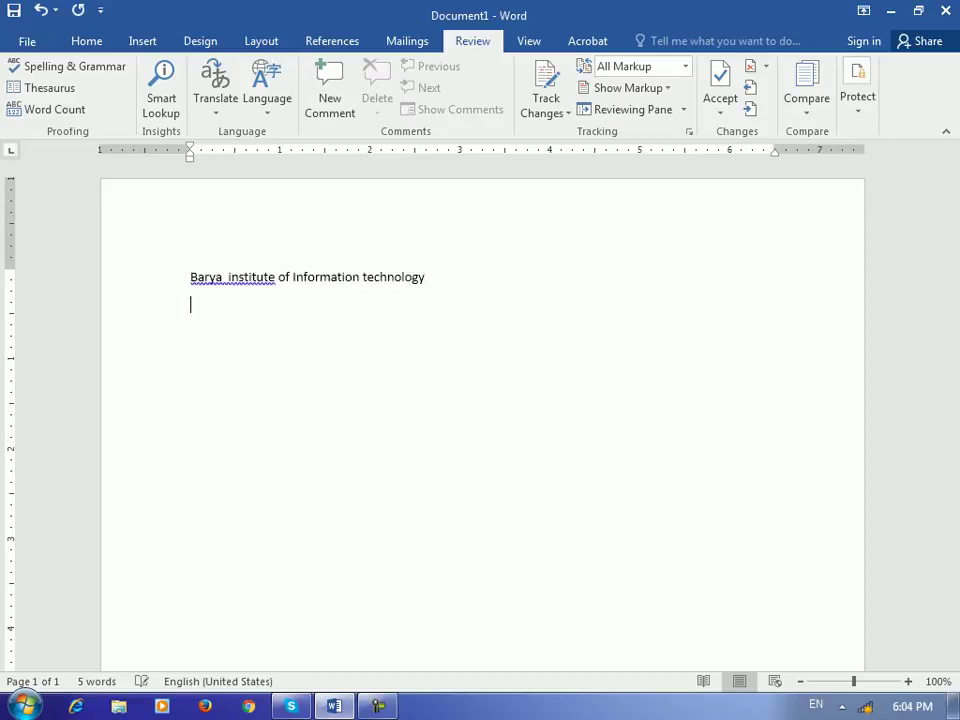
pyautogui.hotkey('ctrl', 'v')
pyautogui.hotkey('ctrl', 'v')
pyautogui.hotkey('ctrl', 'v')
pyautogui.hotkey('ctrl', 'Return')
pyautogui.hotkey('ctrl', 'v')
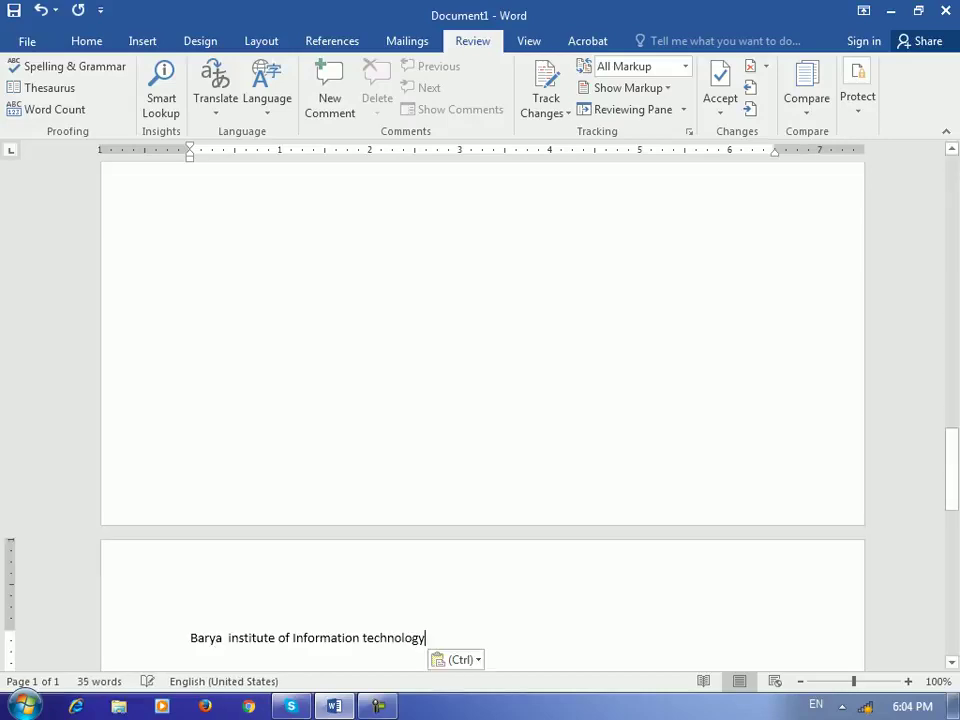
pyautogui.hotkey('ctrl', 'z')
pyautogui.hotkey('ctrl', 'z')
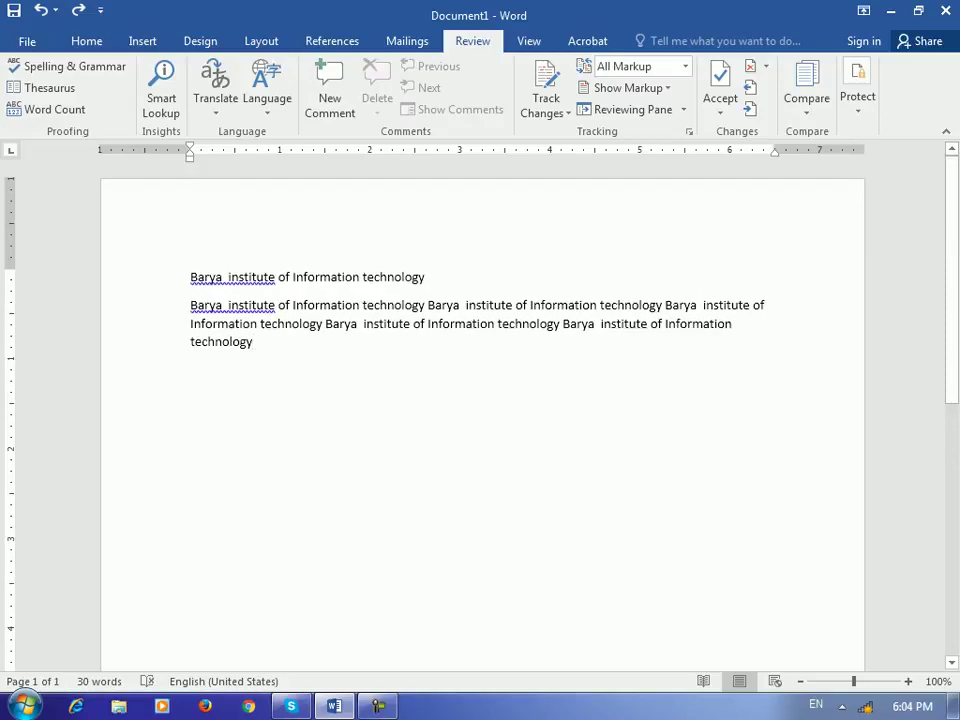
# Step: Paste one more copy into the paragraph and, after a blank line, add a second paragraph of nine copies ending in "v"
pyautogui.hotkey('ctrl', 'v')
pyautogui.press('Return')
pyautogui.press('Return')
pyautogui.hotkey('ctrl', 'v')
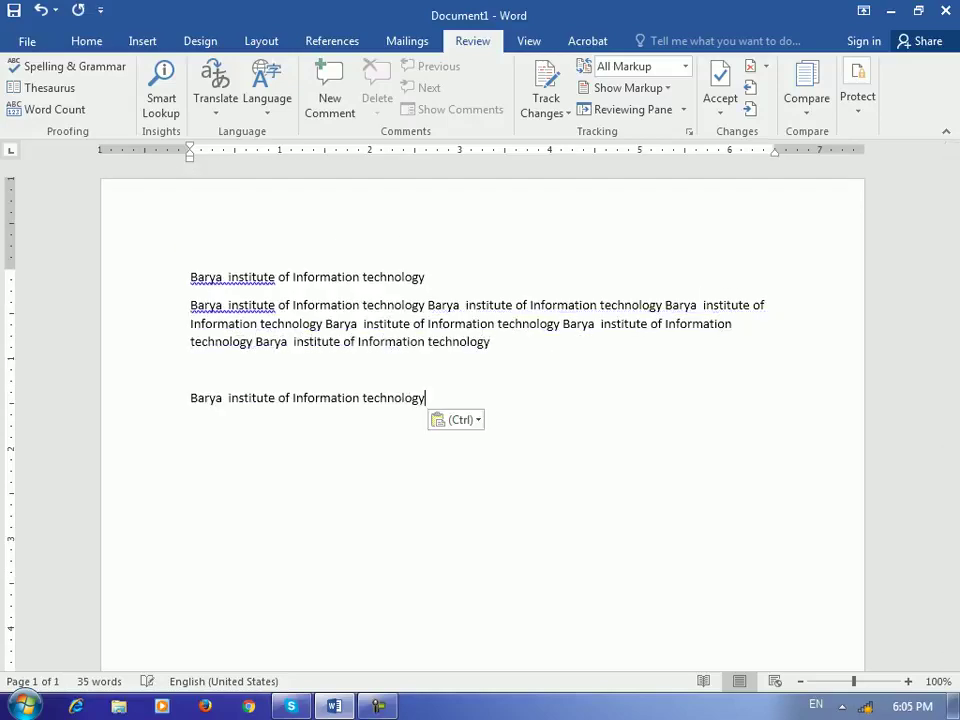
pyautogui.hotkey('ctrl', 'v')
pyautogui.hotkey('ctrl', 'v')
pyautogui.hotkey('ctrl', 'v')
pyautogui.hotkey('ctrl', 'v')
pyautogui.hotkey('ctrl', 'v')
pyautogui.hotkey('ctrl', 'v')
pyautogui.hotkey('ctrl', 'v')
pyautogui.hotkey('ctrl', 'v')
pyautogui.write('v')
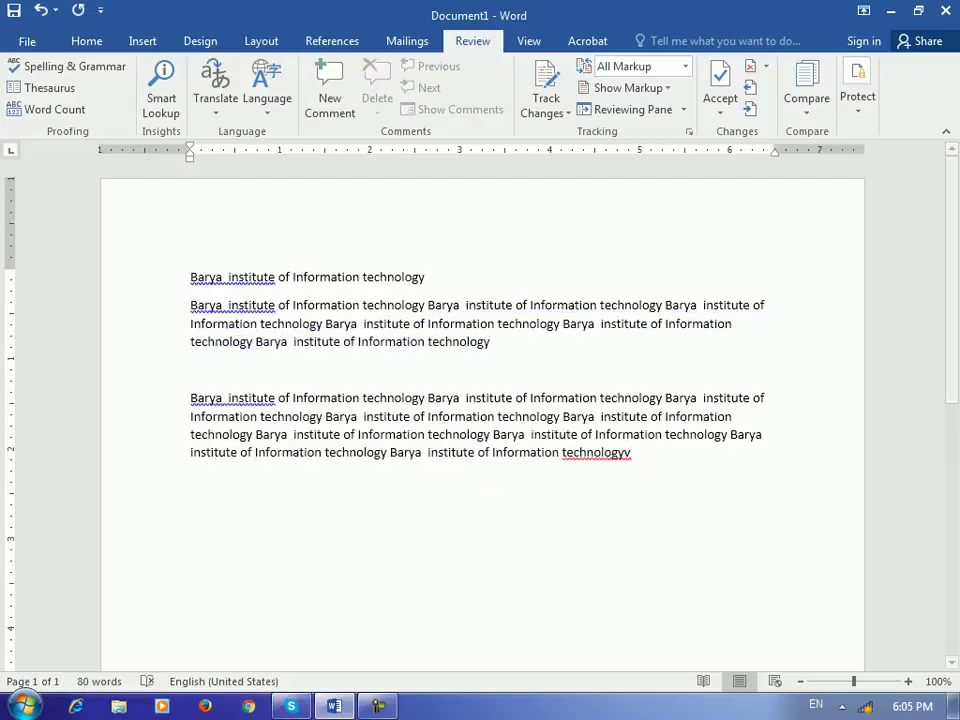
# Step: Bring up the Restrict Editing options and limit formatting to a selection of styles
pyautogui.click(857, 95)
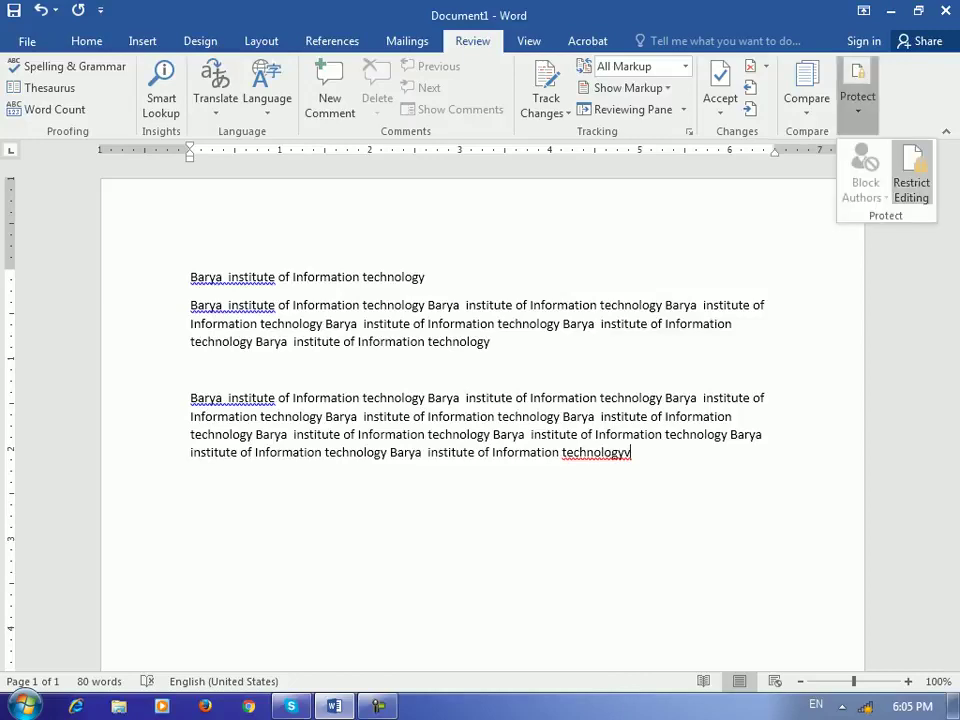
pyautogui.click(911, 180)
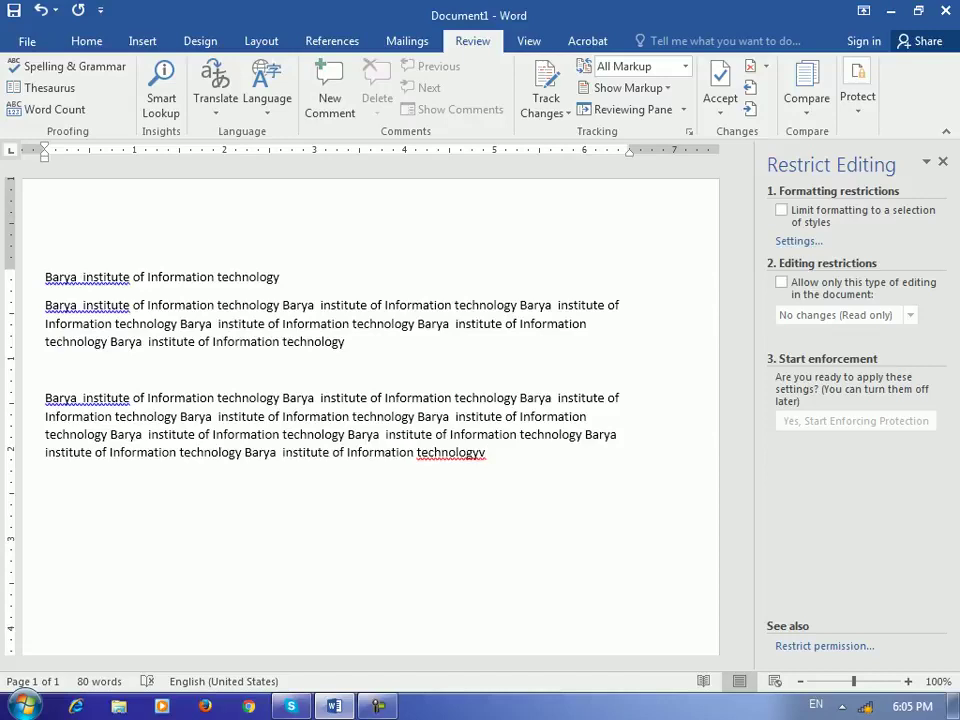
pyautogui.click(782, 210)
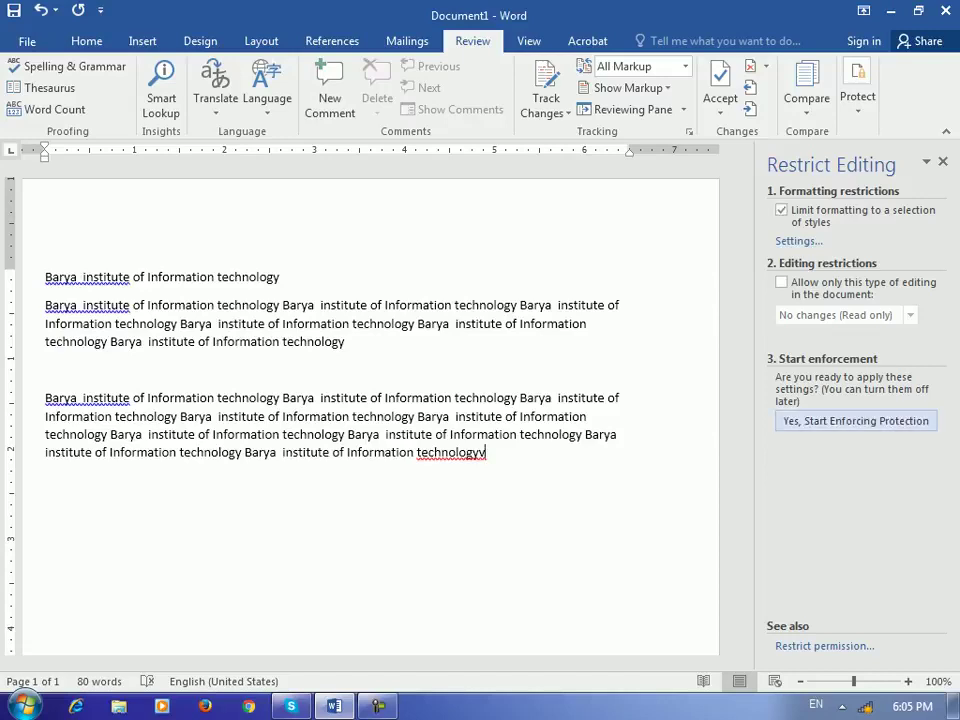
# Step: Start enforcing the formatting protection with a confirmed password, and check the font and paragraph formatting commands
pyautogui.click(855, 420)
pyautogui.write('1')
pyautogui.press('Tab')
pyautogui.write('1')
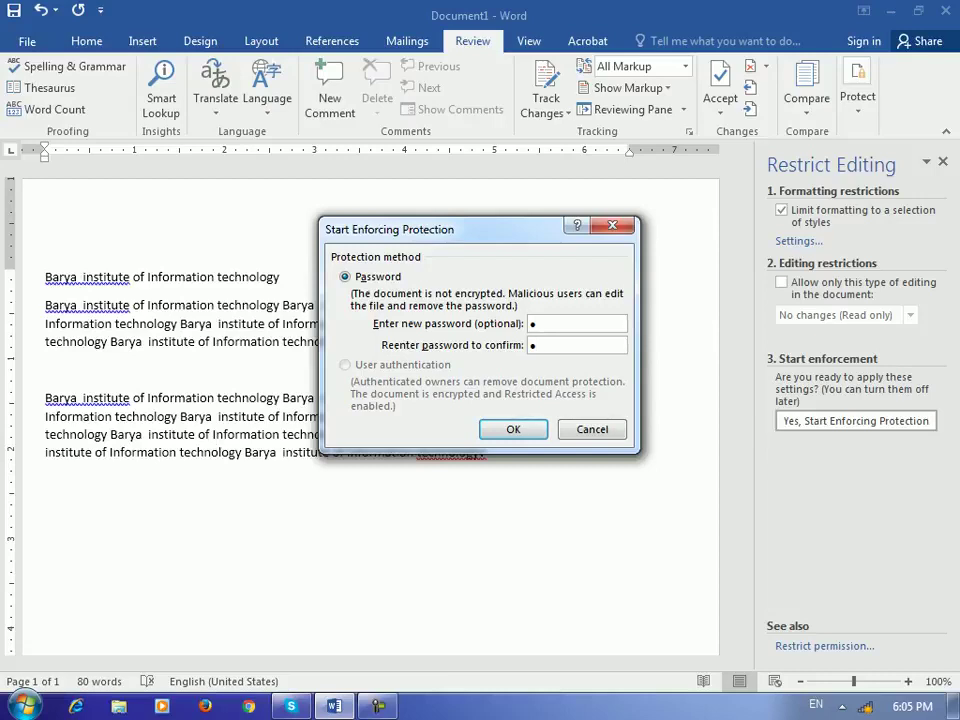
pyautogui.press('Return')
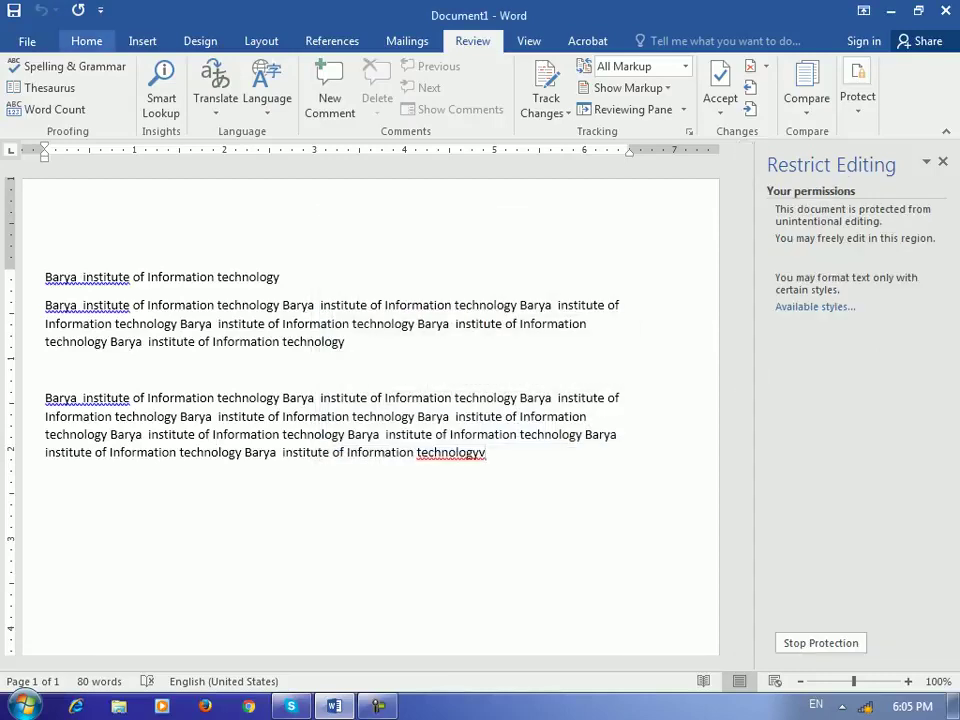
pyautogui.click(86, 40)
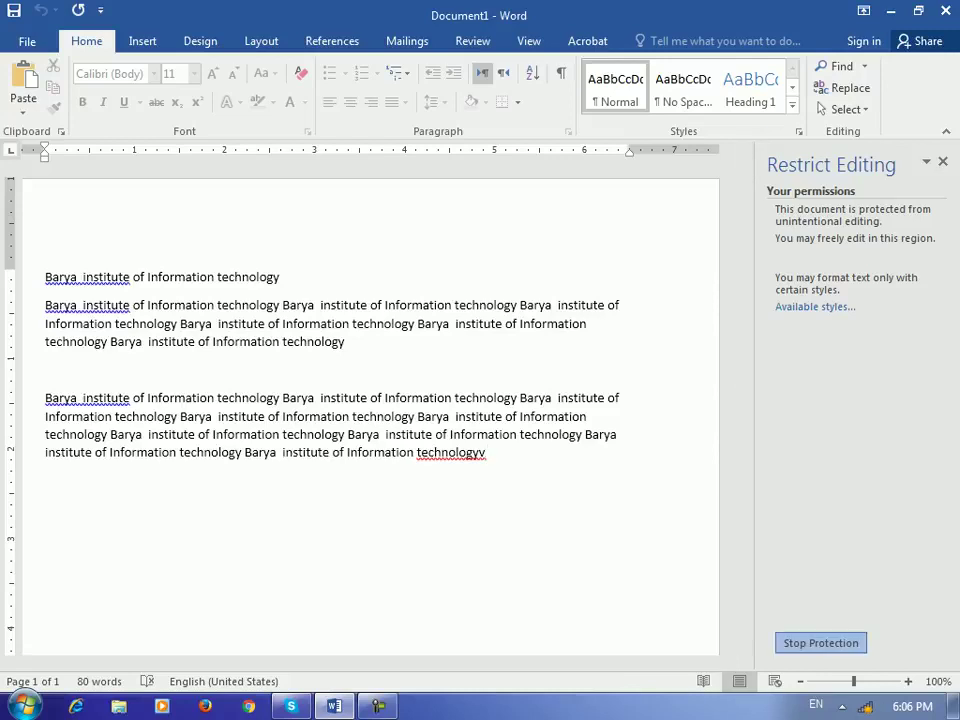
# Step: Stop the formatting protection by entering the document's protection password
pyautogui.click(820, 643)
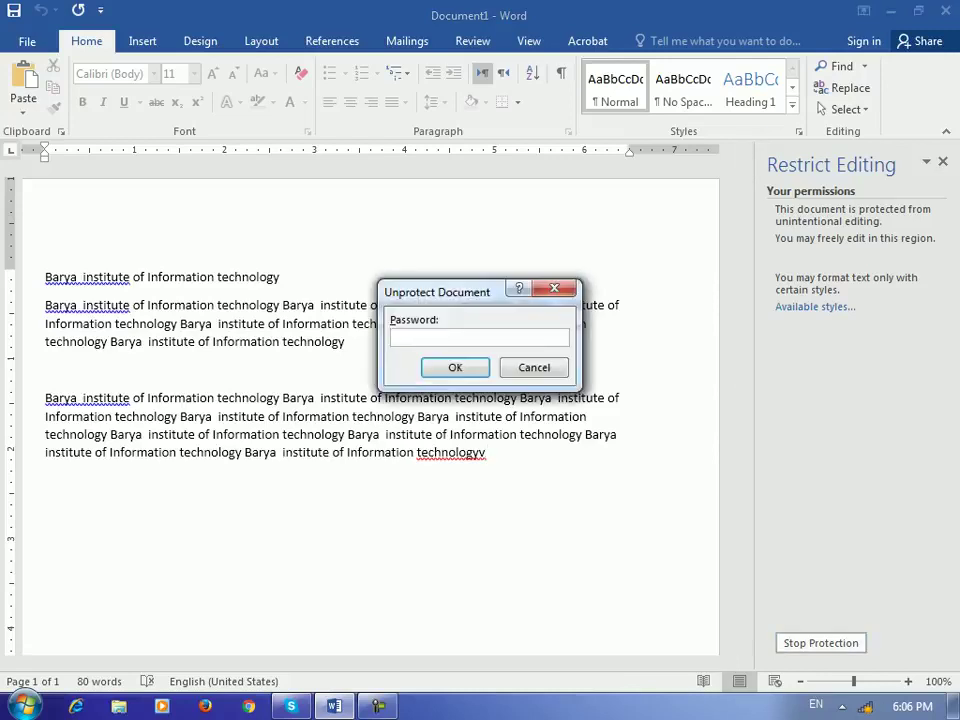
pyautogui.write('a')
pyautogui.press('Return')
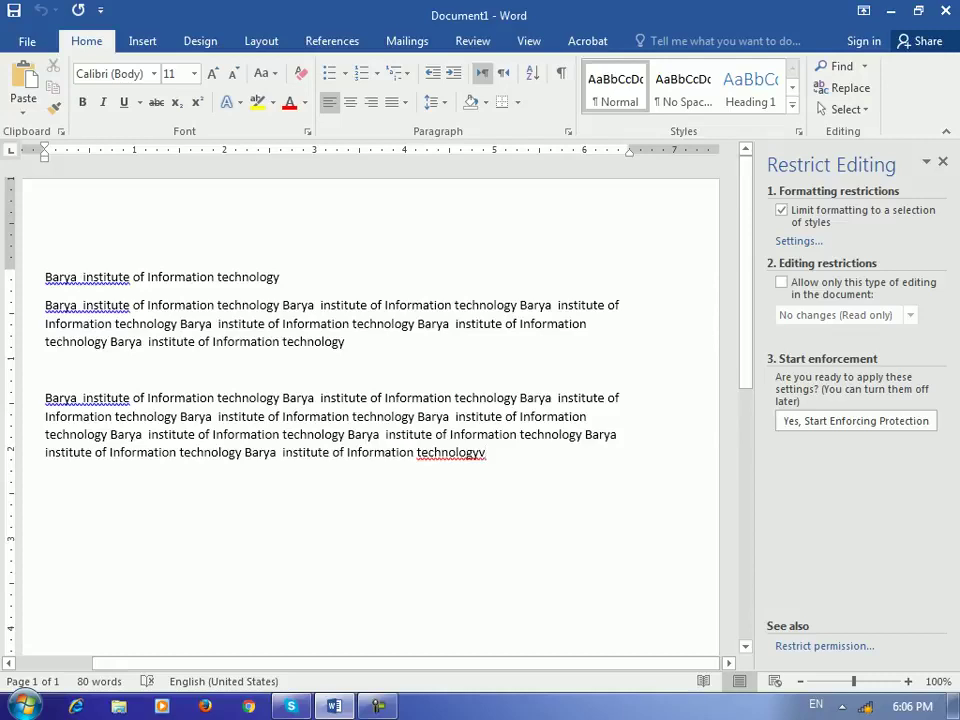
# Step: Remove the formatting limit and restrict editing in the document to No changes (Read only)
pyautogui.click(782, 210)
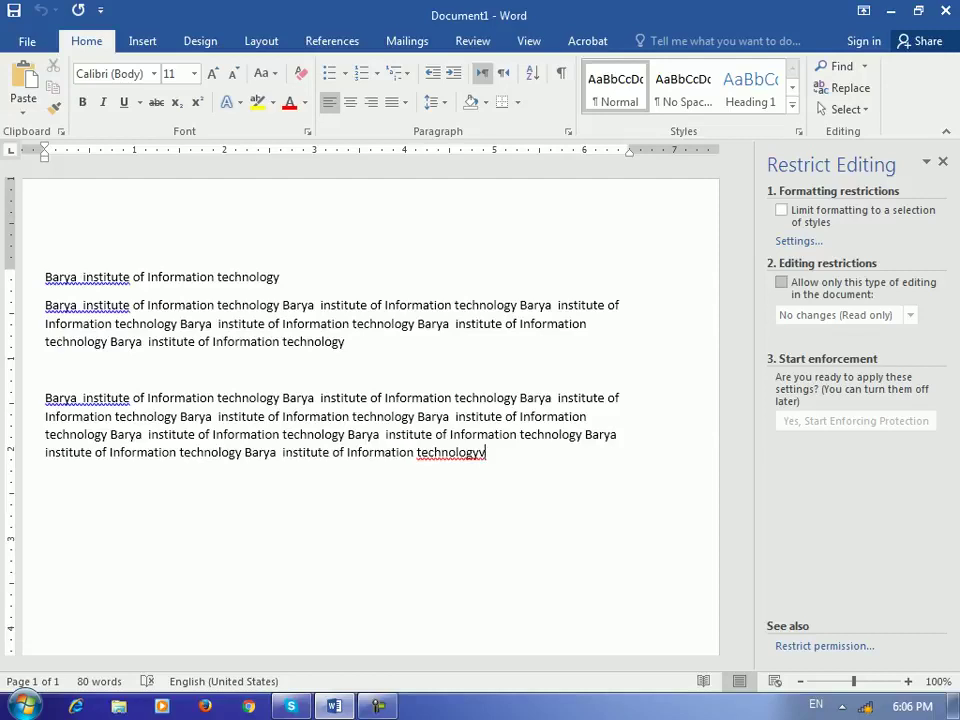
pyautogui.click(781, 282)
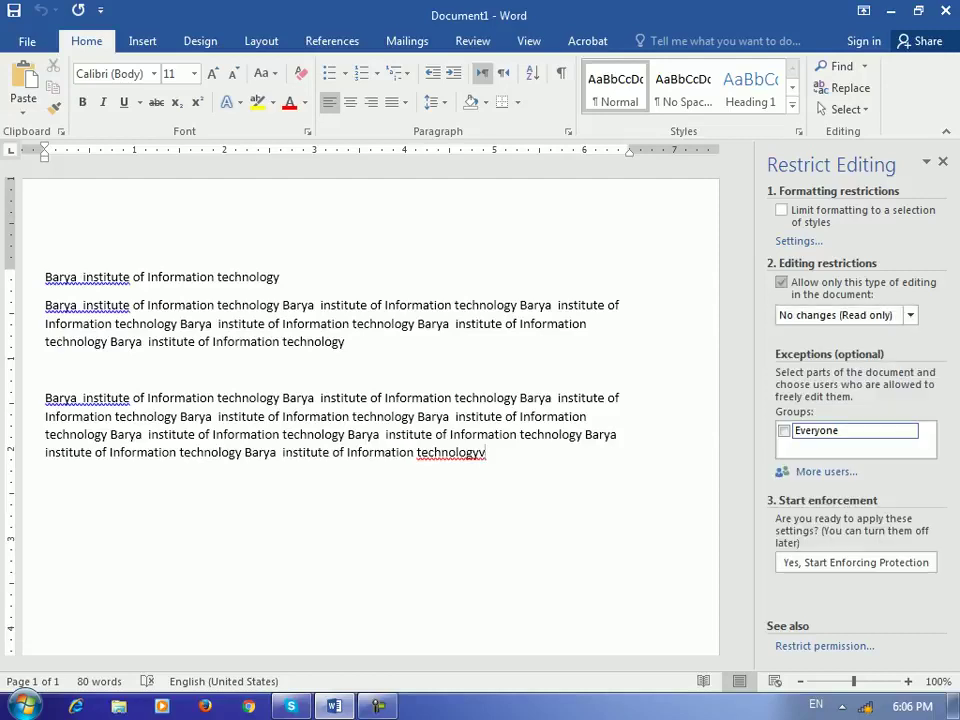
pyautogui.click(910, 315)
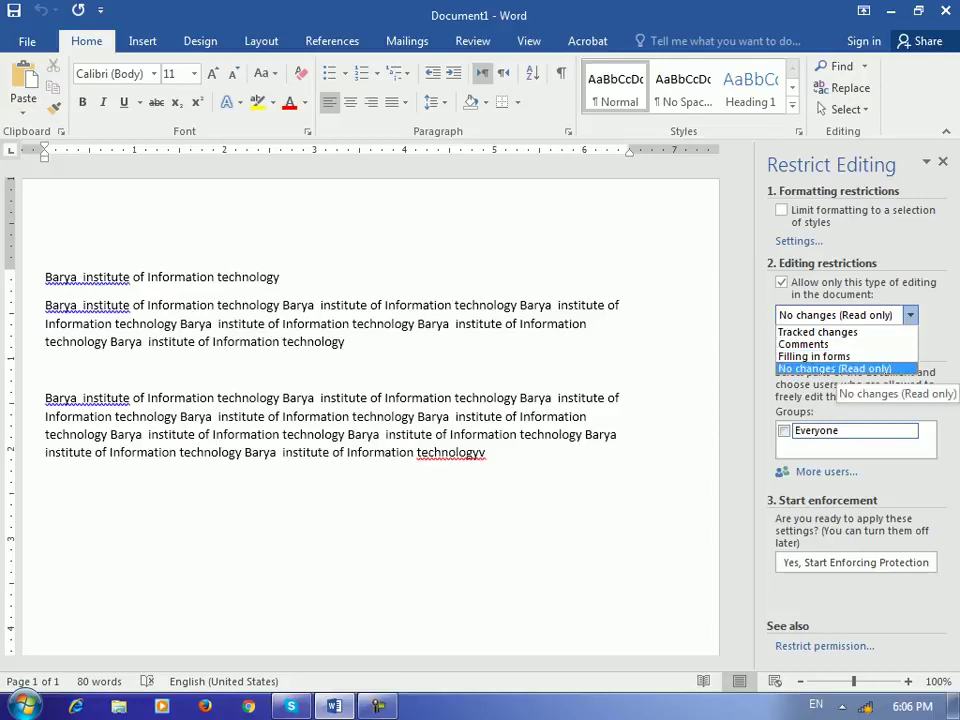
pyautogui.click(834, 368)
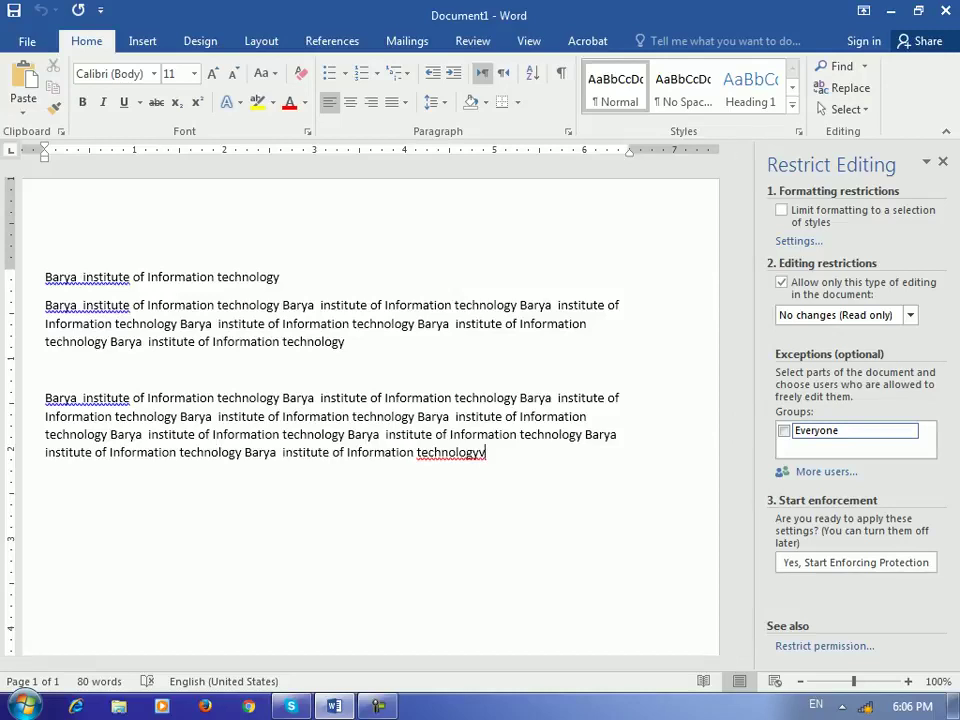
# Step: Start enforcing the read-only protection, entering and confirming a protection password
pyautogui.click(855, 562)
pyautogui.write('1')
pyautogui.press('Tab')
pyautogui.write('1')
pyautogui.press('Return')
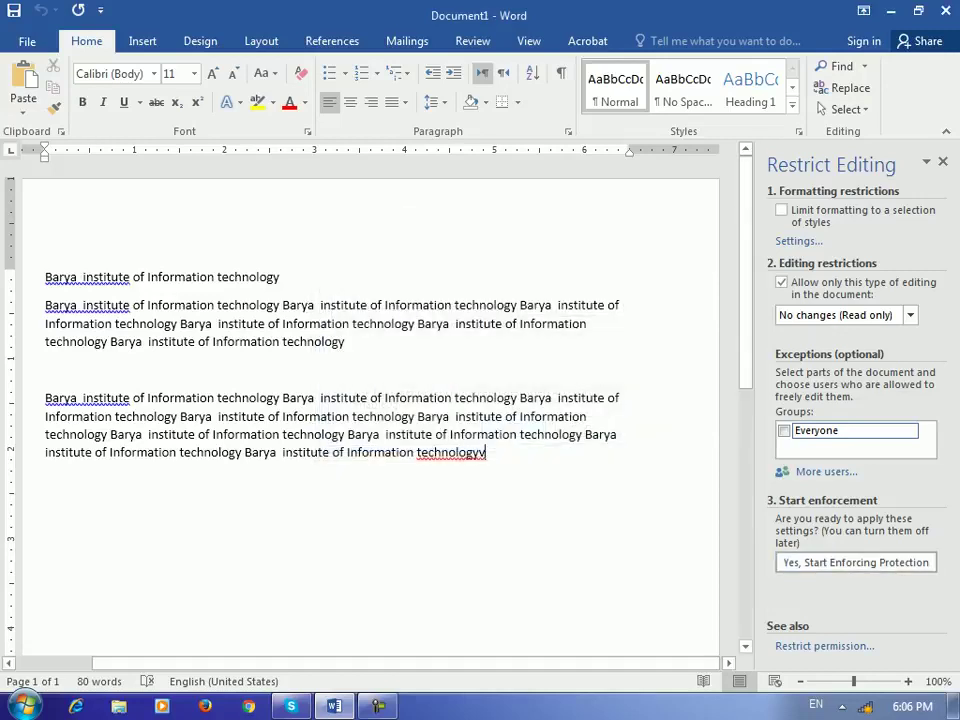
# Step: Try to delete the blank line between the paragraphs and the end of the first full paragraph in the protected document
pyautogui.click(46, 370)
pyautogui.press('BackSpace')
pyautogui.press('BackSpace')
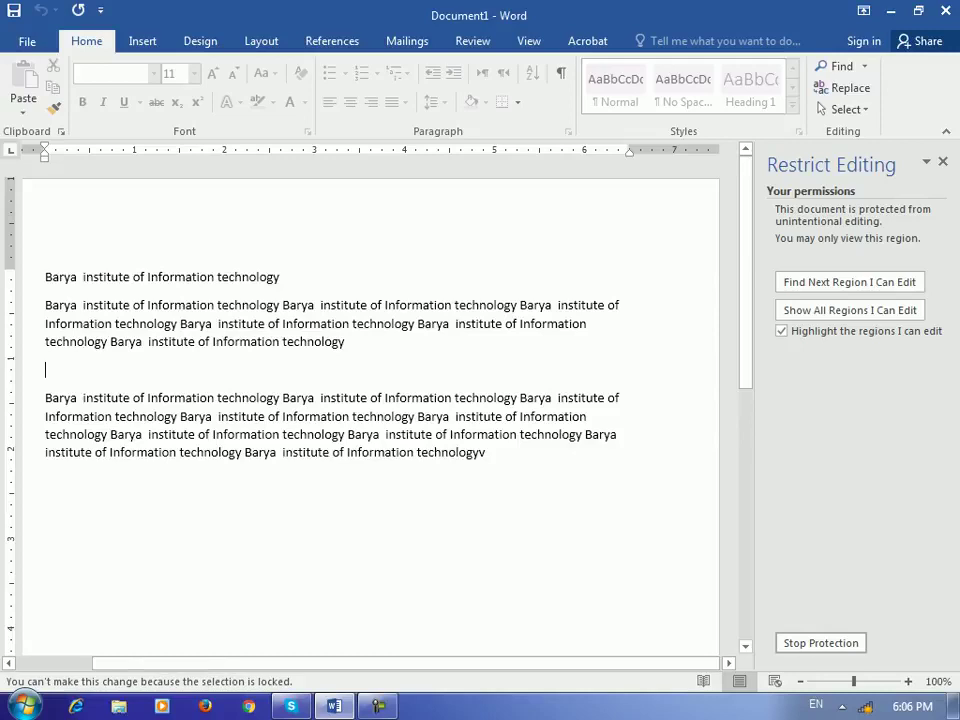
pyautogui.moveTo(345, 342); pyautogui.dragTo(284, 324)
pyautogui.press('Delete')
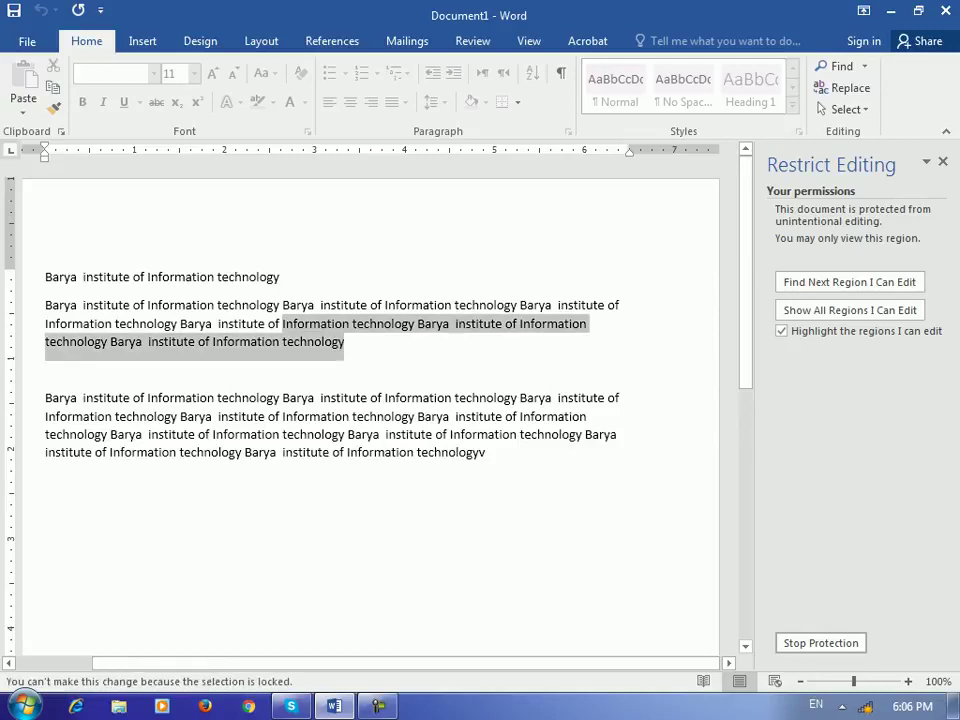
pyautogui.click(46, 370)
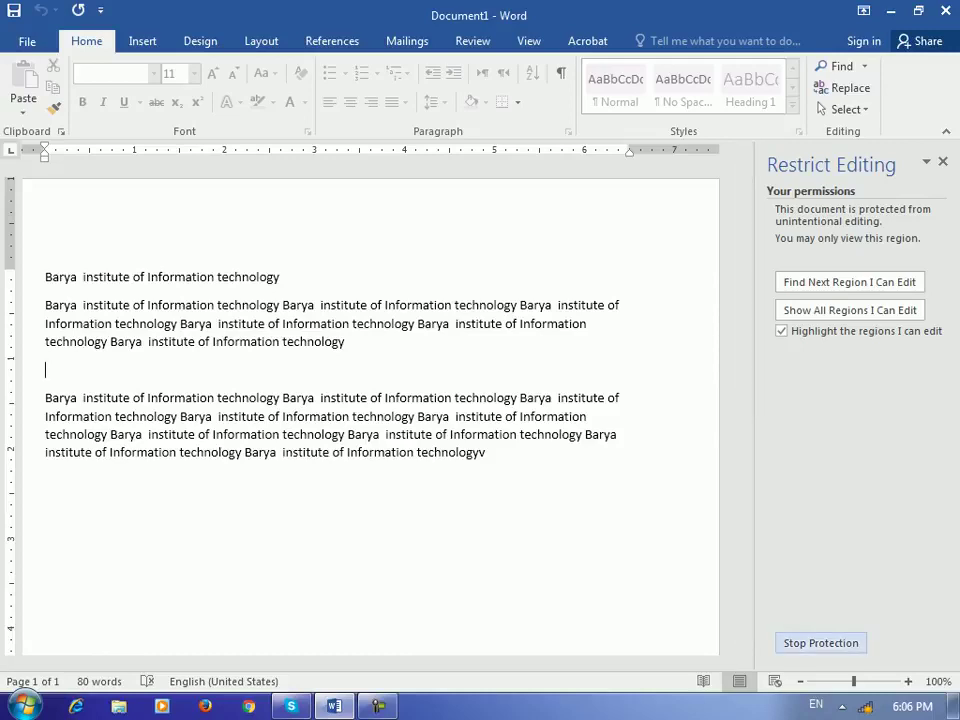
# Step: Stop the read-only protection by entering the document's protection password
pyautogui.click(821, 643)
pyautogui.write('•')
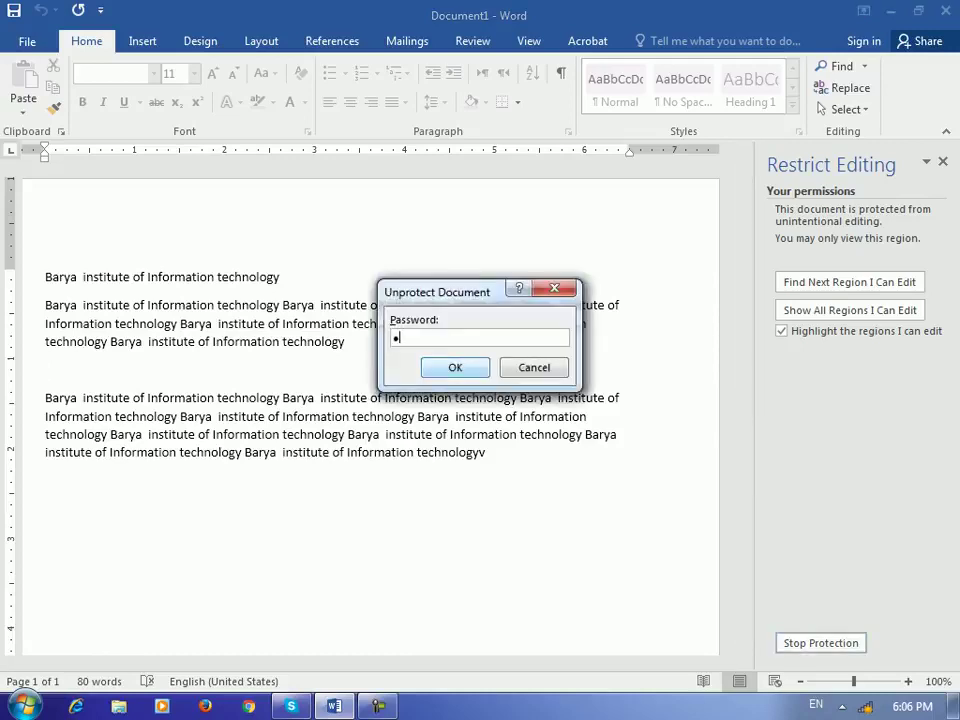
pyautogui.press('Return')
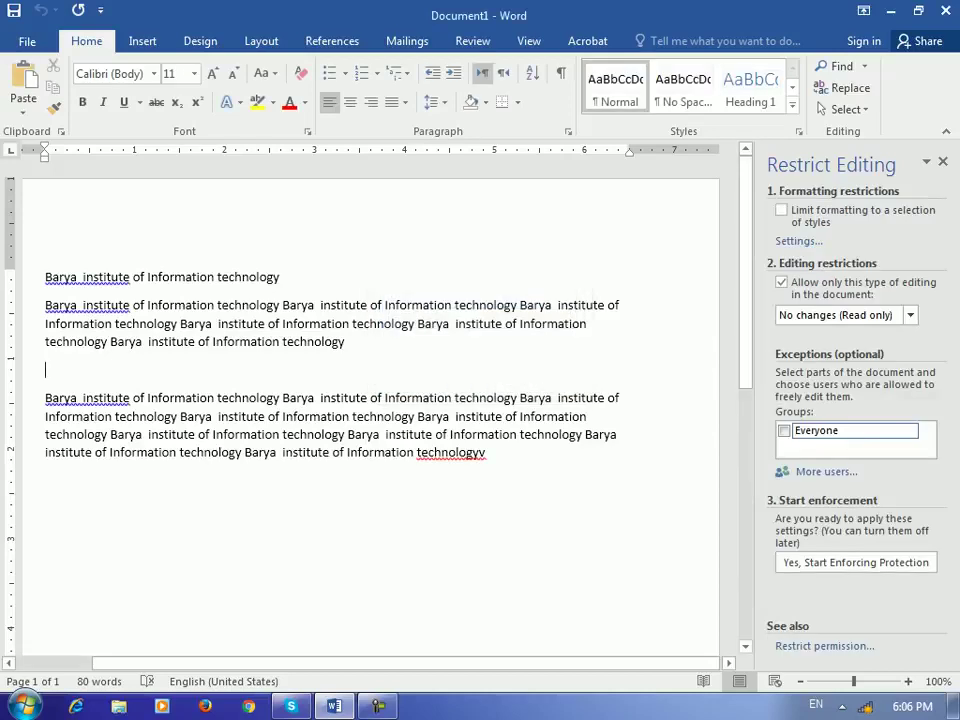
# Step: Change the allowed editing type to Tracked changes and start enforcing protection with a confirmed password
pyautogui.click(910, 315)
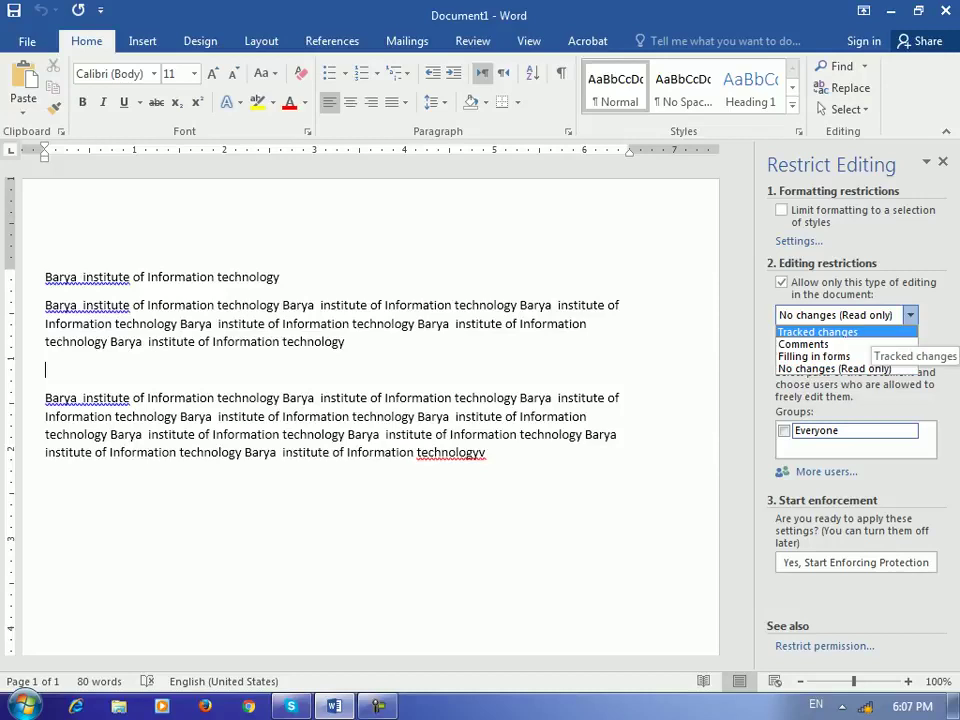
pyautogui.click(866, 332)
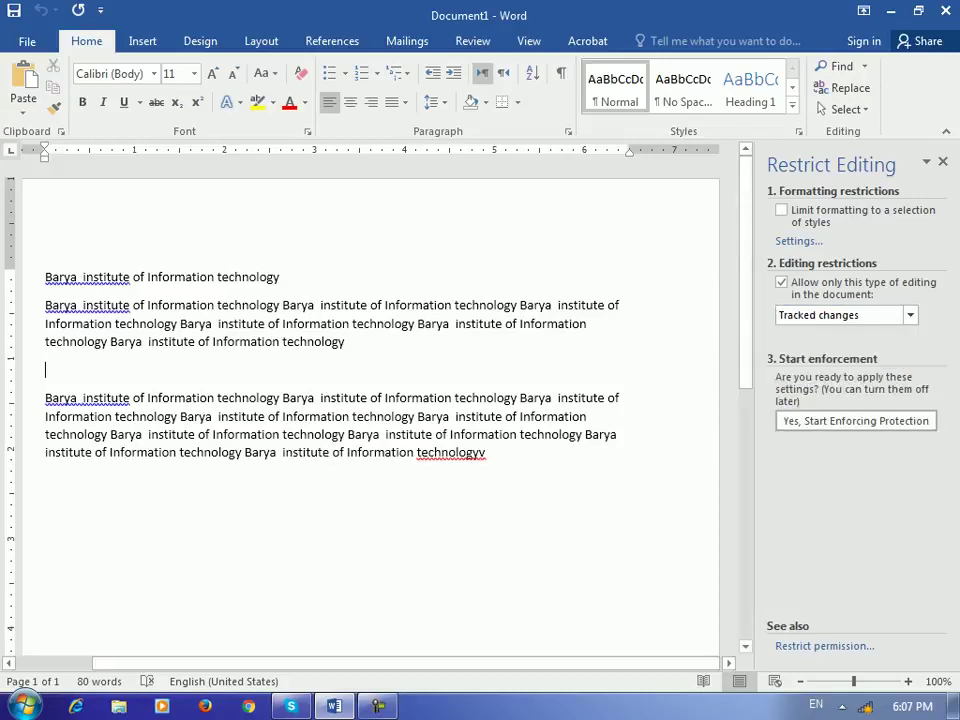
pyautogui.click(856, 421)
pyautogui.write('1')
pyautogui.press('Tab')
pyautogui.write('1')
pyautogui.press('Return')
# Step: Add the lines "sfsdf" and "sdf" at the blank line, and delete the paragraph text above from "ation technology" to its end
pyautogui.write('sfsdf')
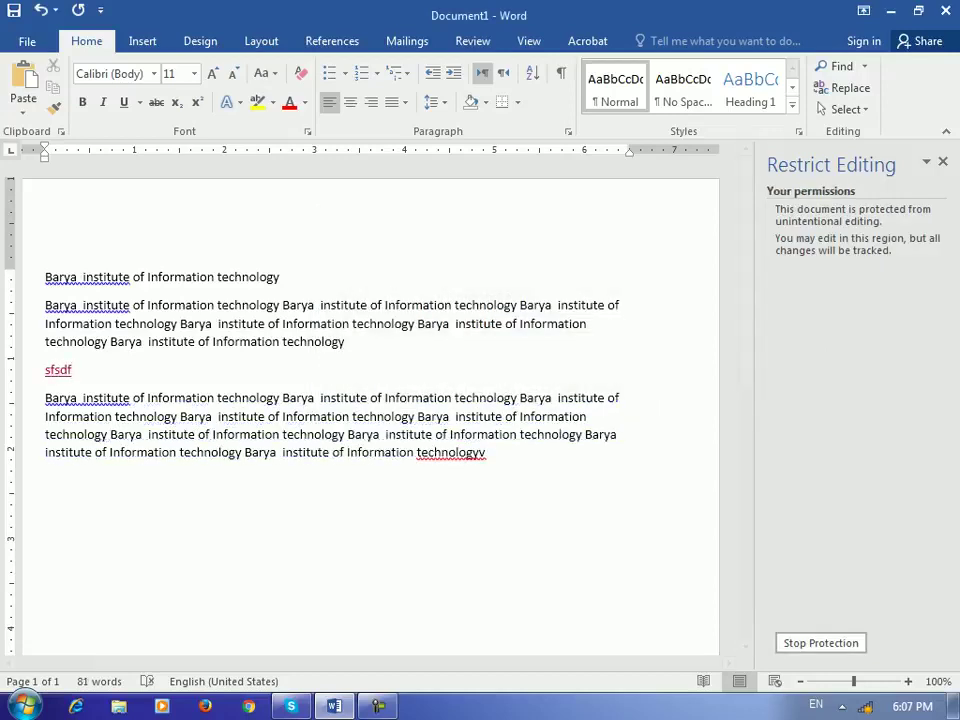
pyautogui.press('Return')
pyautogui.write('sdf')
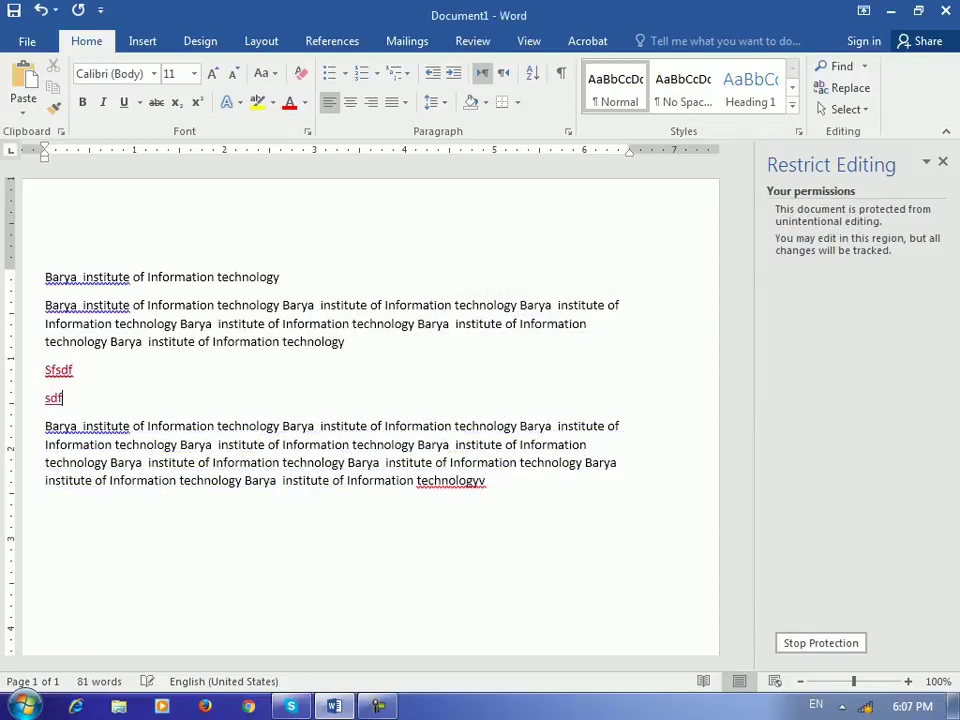
pyautogui.moveTo(406, 663); pyautogui.dragTo(328, 663)
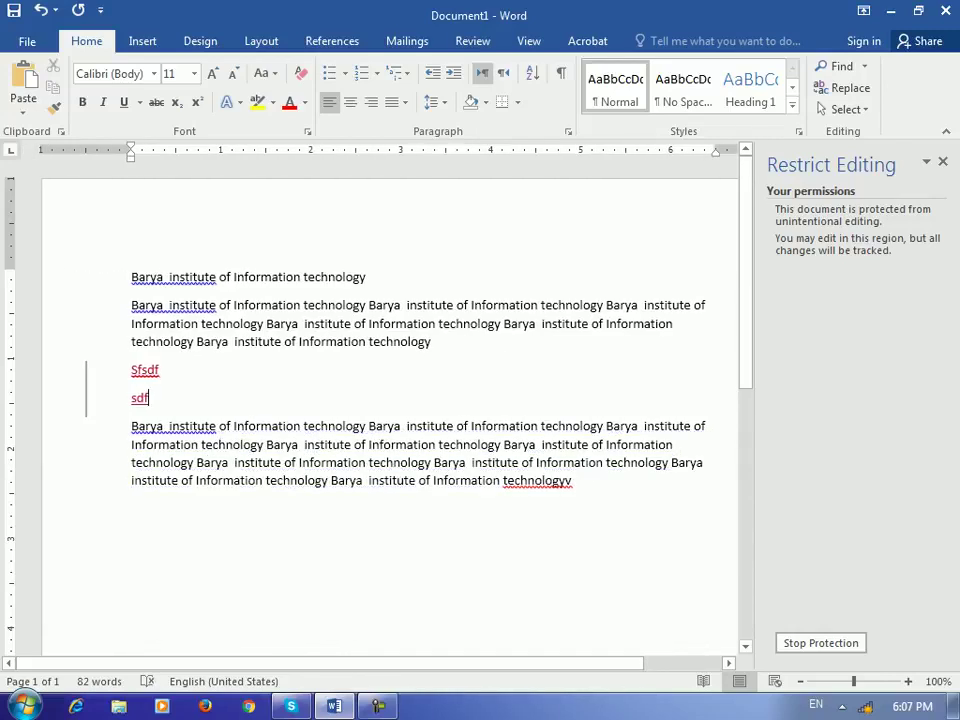
pyautogui.moveTo(431, 342); pyautogui.dragTo(407, 324)
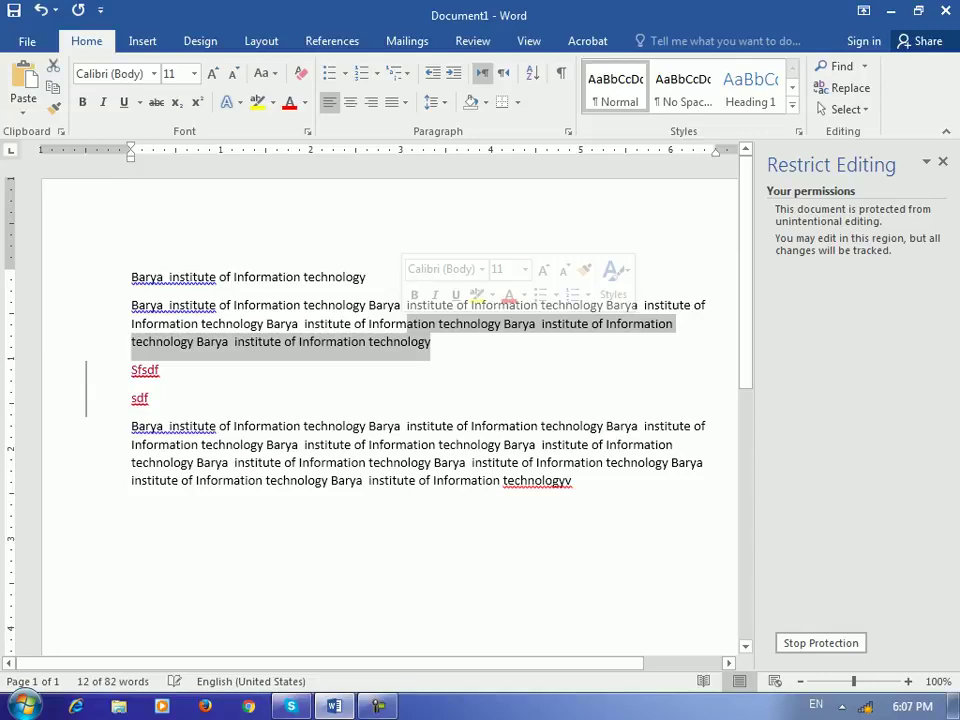
pyautogui.press('Delete')
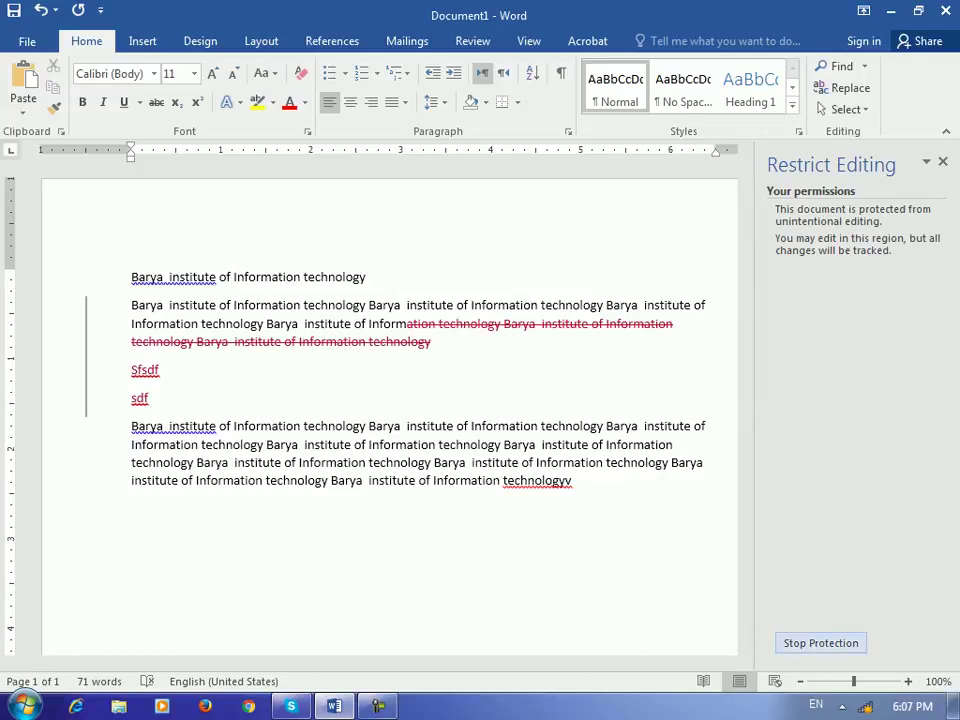
# Step: Stop the tracked-changes protection by entering the document's protection password
pyautogui.click(820, 643)
pyautogui.write('1')
pyautogui.press('Return')
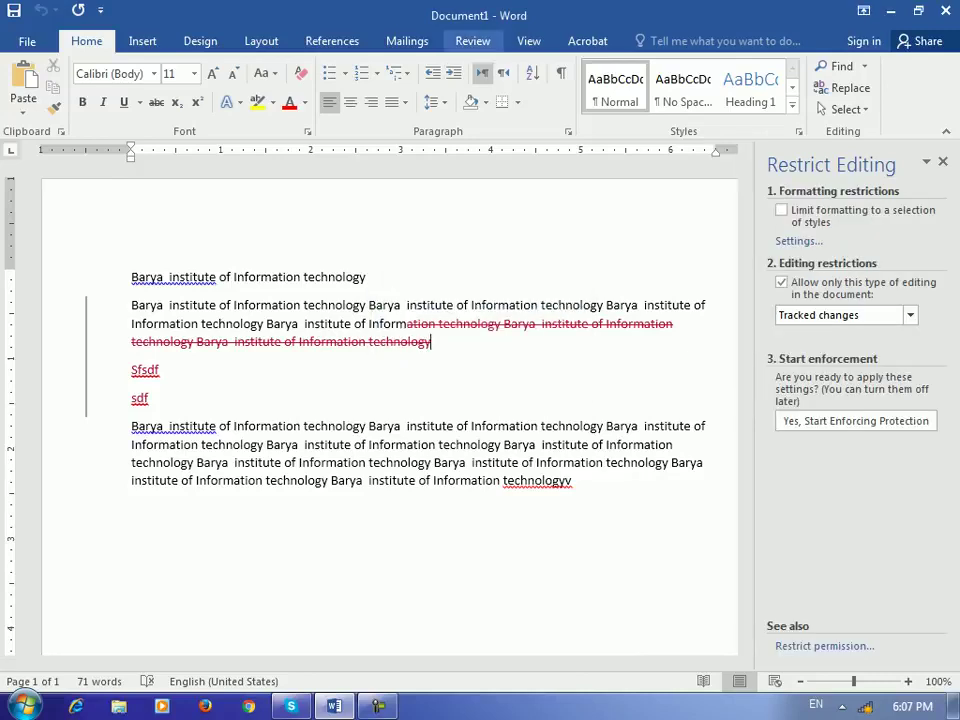
# Step: Reject all tracked changes in the document
pyautogui.click(473, 41)
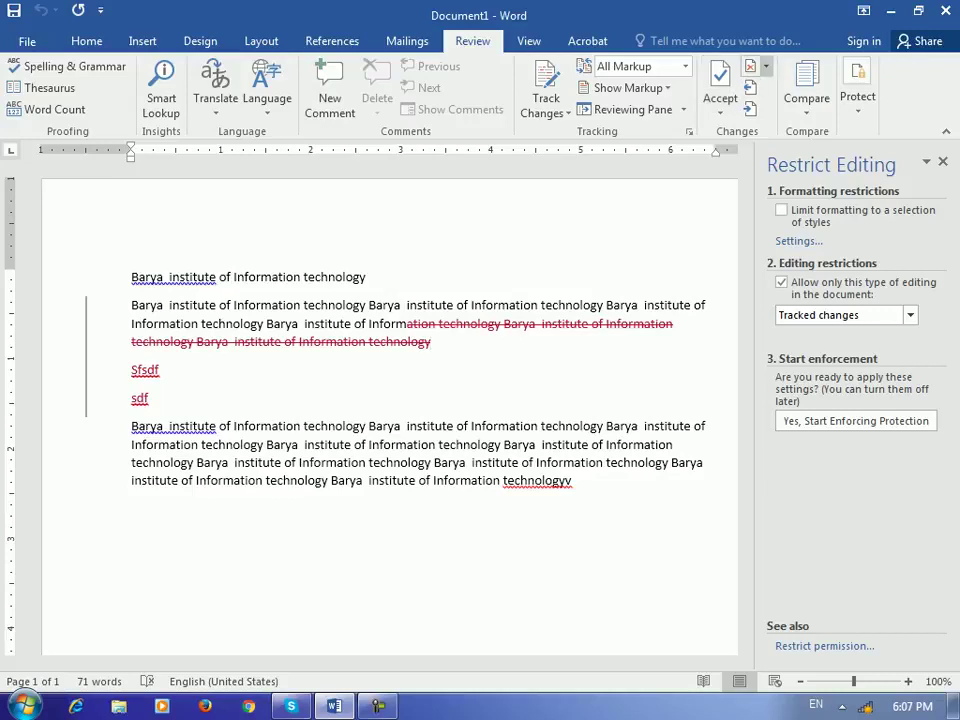
pyautogui.click(765, 66)
pyautogui.click(793, 156)
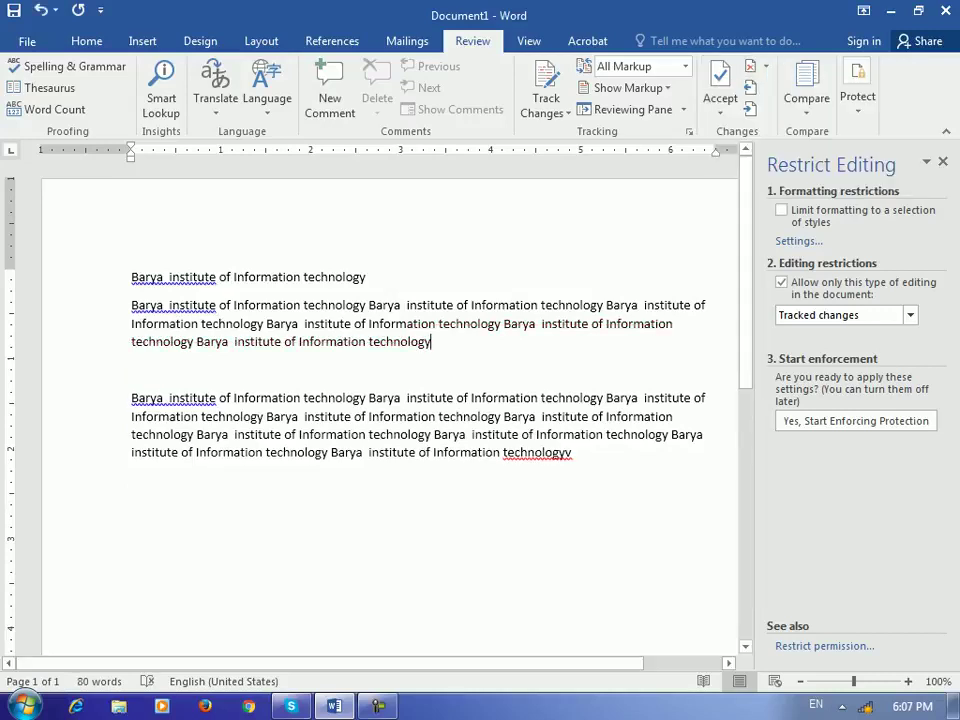
# Step: Change the allowed editing type to Comments and start enforcing protection with a confirmed password
pyautogui.click(910, 315)
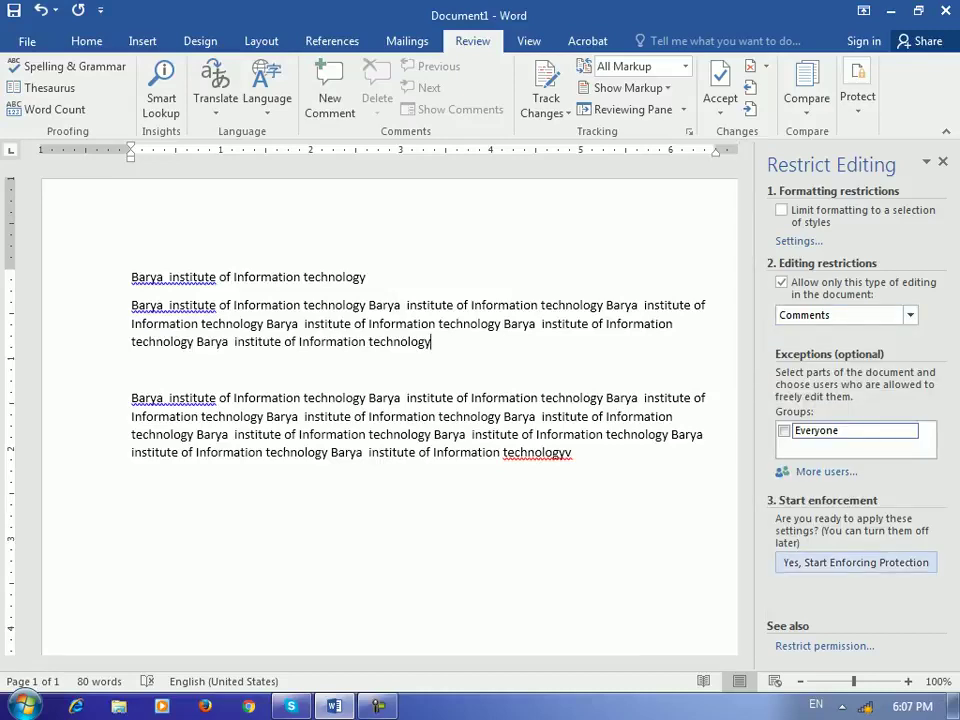
pyautogui.click(855, 562)
pyautogui.write('1')
pyautogui.press('Tab')
pyautogui.write('1')
pyautogui.press('Return')
# Step: Try to delete the end of the paragraph above the blank line while the comments-only protection is active
pyautogui.press('BackSpace')
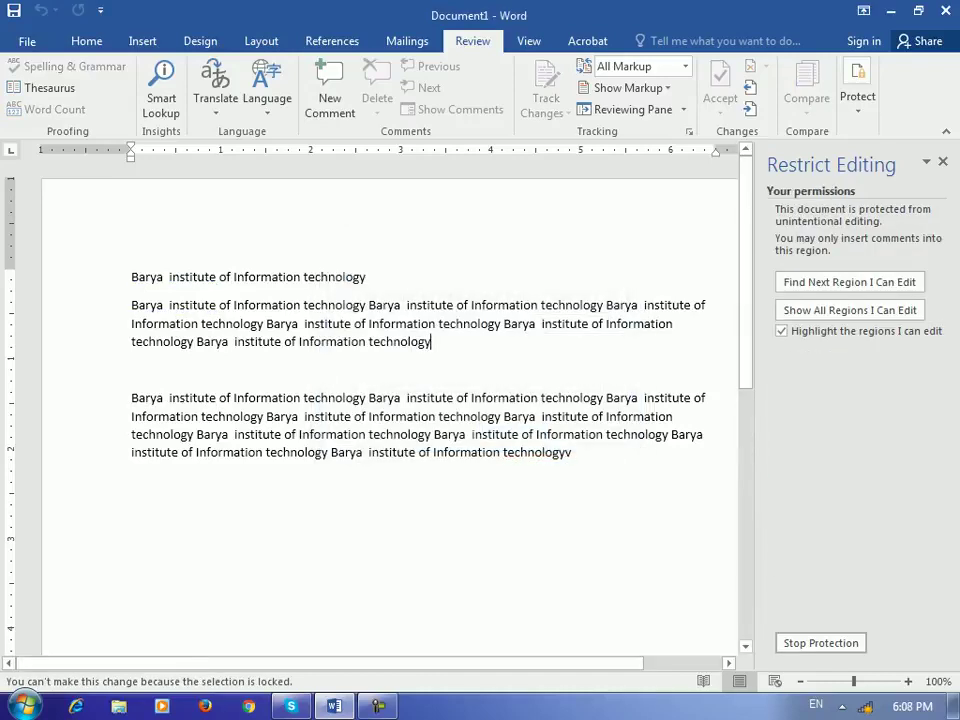
pyautogui.moveTo(433, 343); pyautogui.dragTo(441, 343)
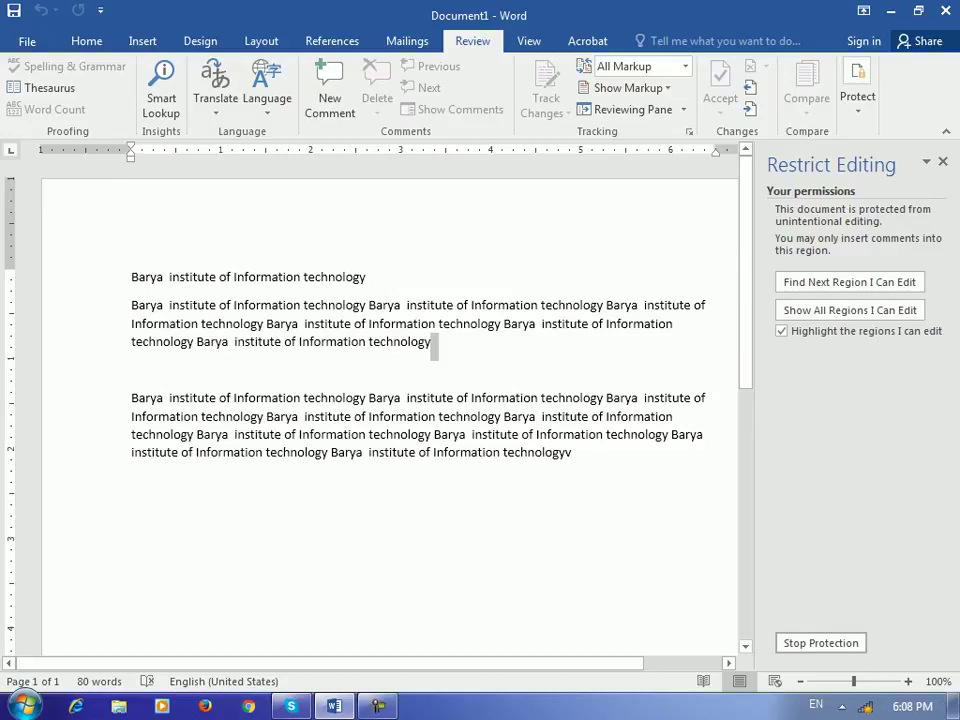
pyautogui.press('BackSpace')
pyautogui.click(431, 342)
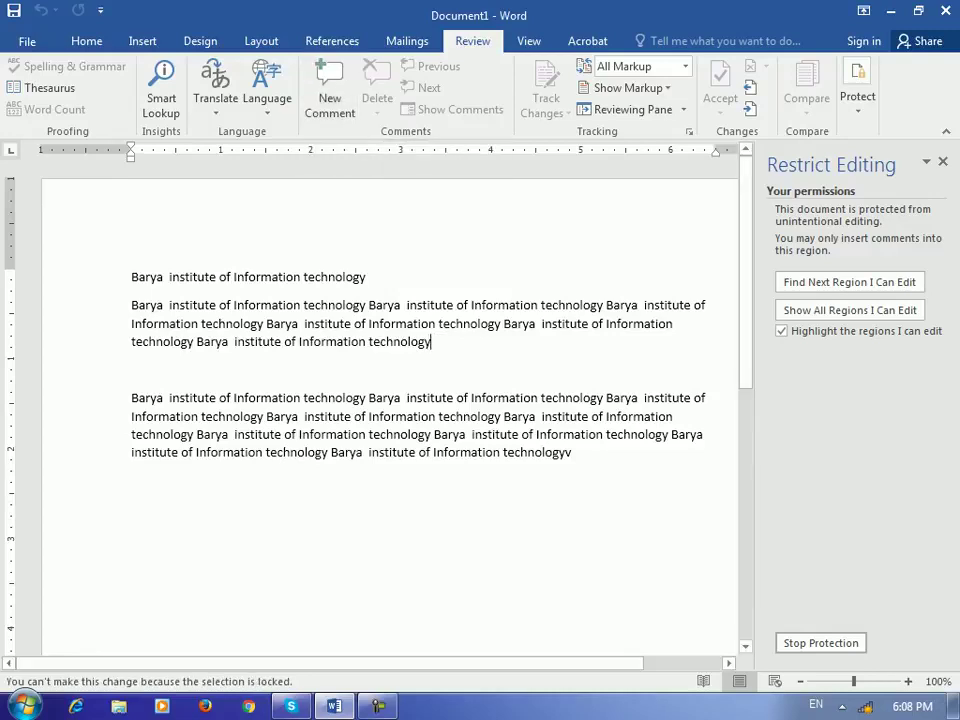
pyautogui.hotkey('ctrl', 'shift', 'Left')
pyautogui.hotkey('ctrl', 'shift', 'Left')
pyautogui.hotkey('shift', 'Up')
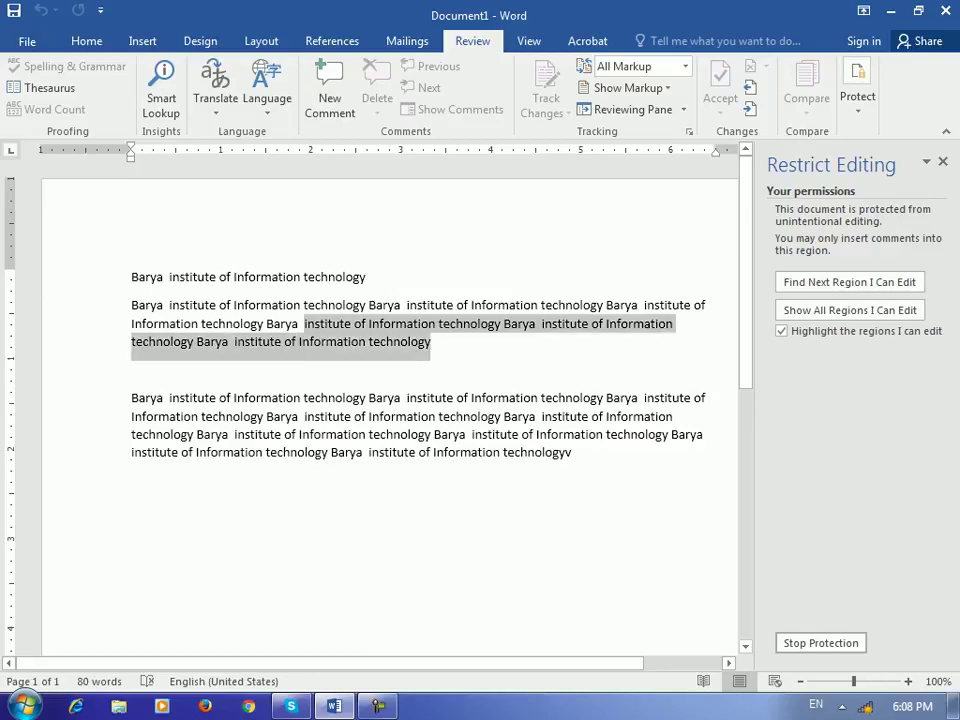
pyautogui.press('BackSpace')
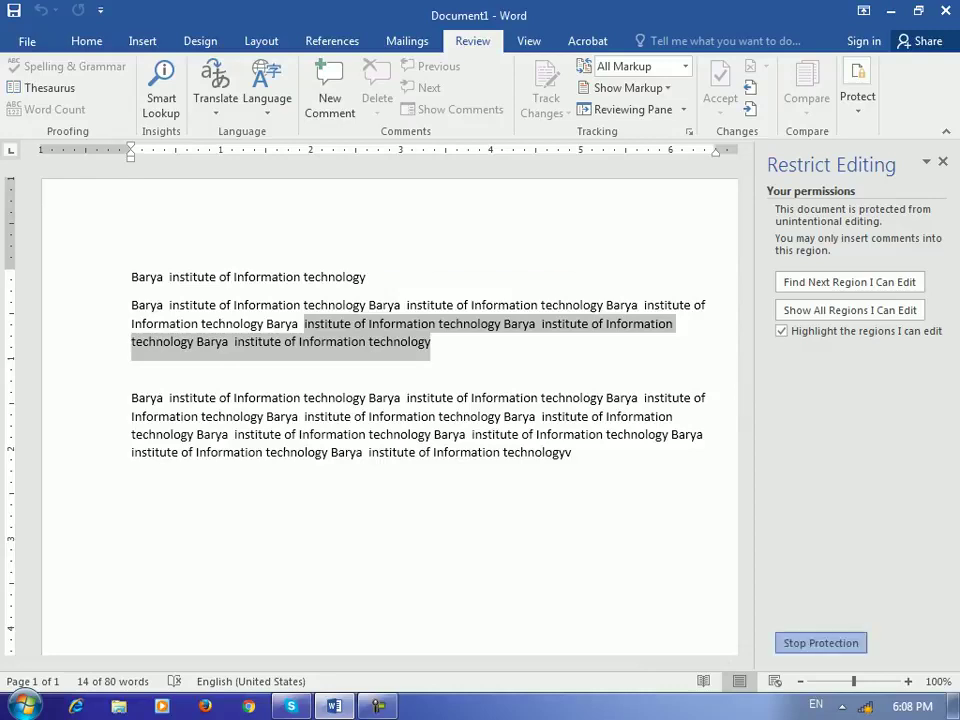
# Step: Stop the comments-only protection by entering the document's protection password
pyautogui.click(821, 643)
pyautogui.write('•')
pyautogui.press('Return')
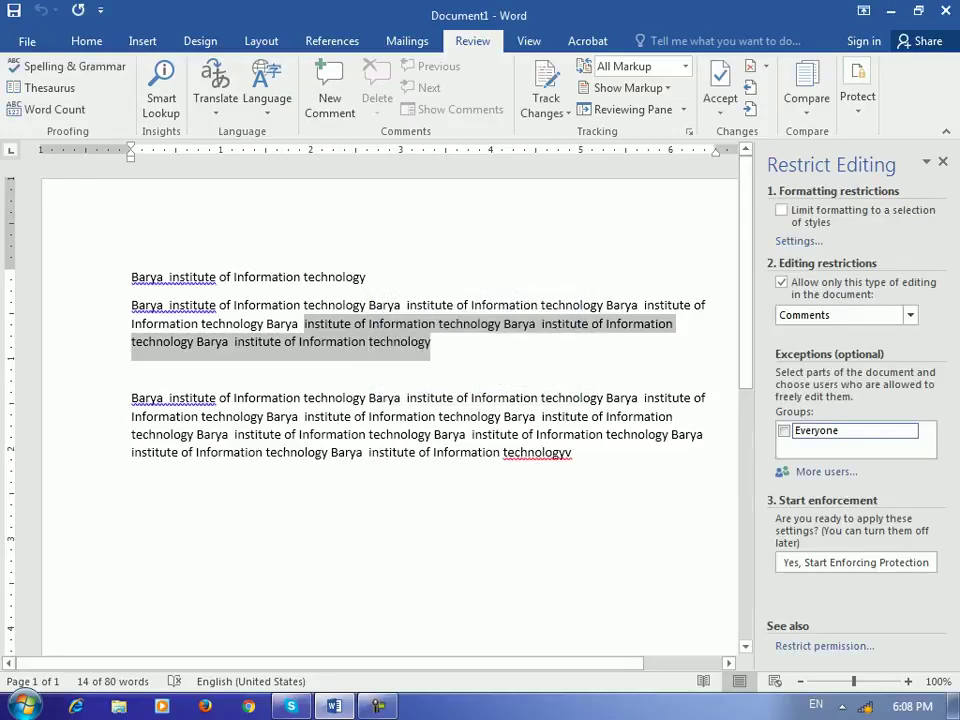
# Step: Try allowing Everyone as an editing exception at the blank line, and clear that exception again
pyautogui.click(132, 370)
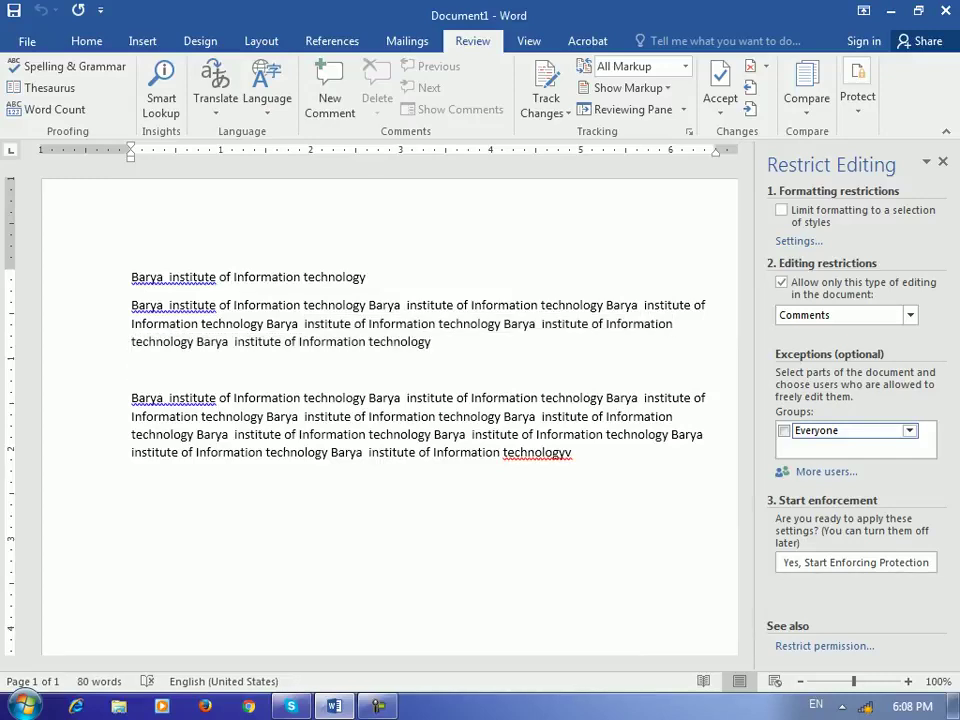
pyautogui.click(785, 431)
pyautogui.click(785, 431)
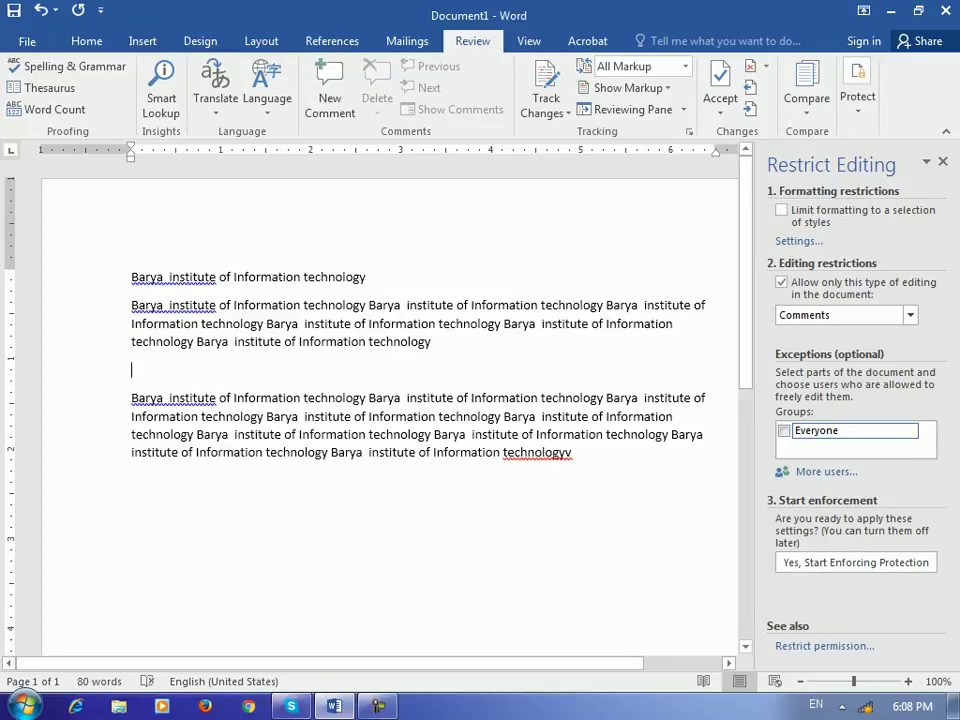
# Step: Close the Restrict Editing pane
pyautogui.click(529, 41)
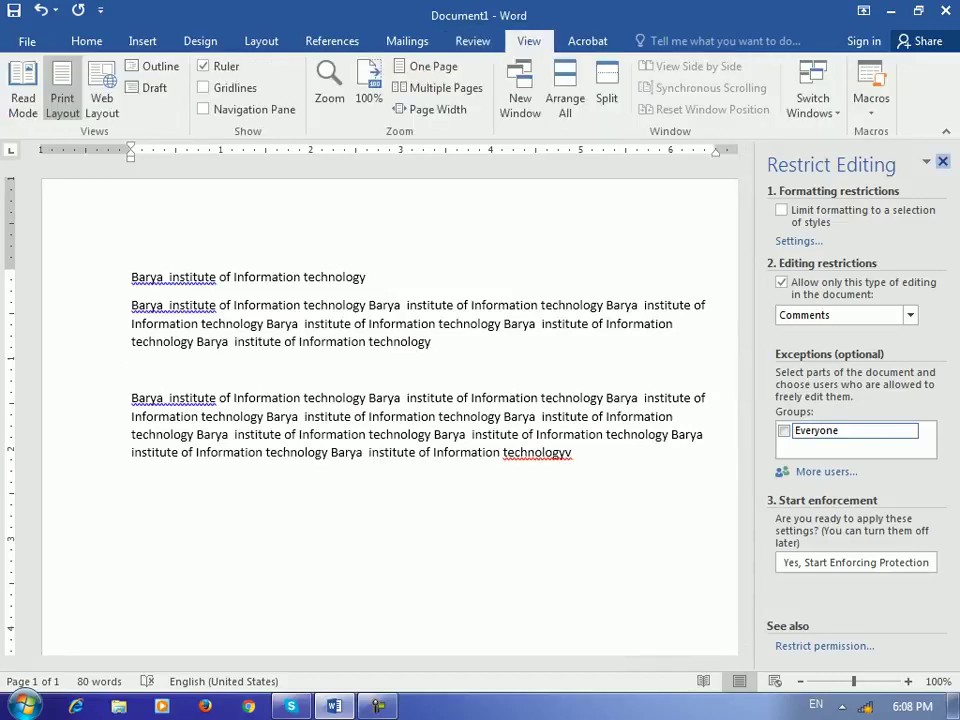
pyautogui.click(943, 162)
pyautogui.scroll(-1, 480, 420)
pyautogui.scroll(1, 480, 420)
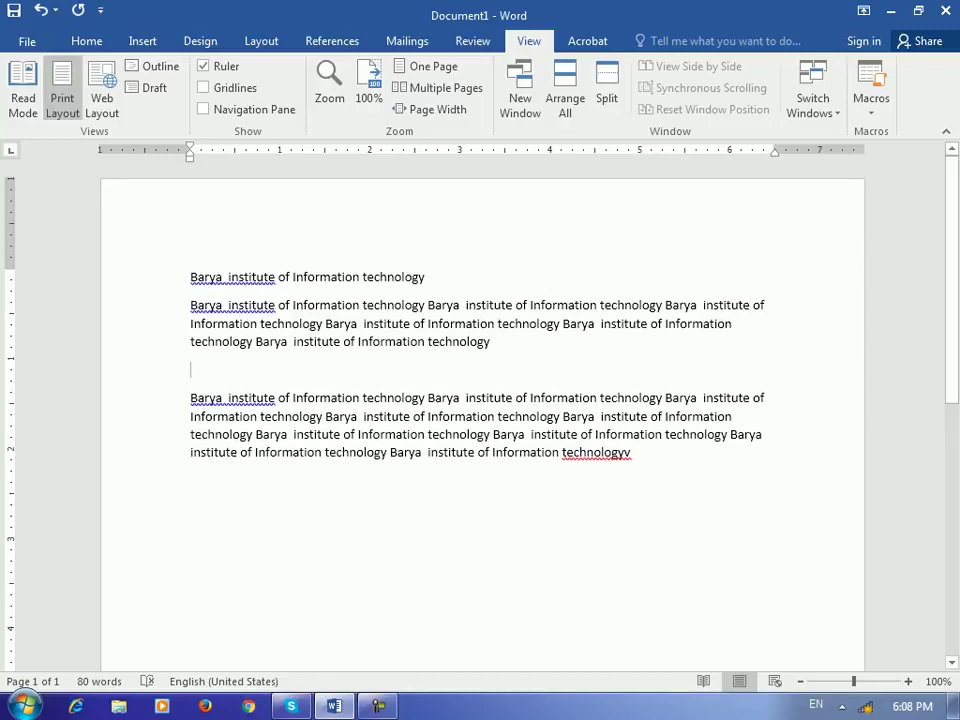
# Step: Copy the last paragraph and paste it onto two new pages, each started with a page break at the document's end
pyautogui.moveTo(635, 452); pyautogui.dragTo(190, 398)
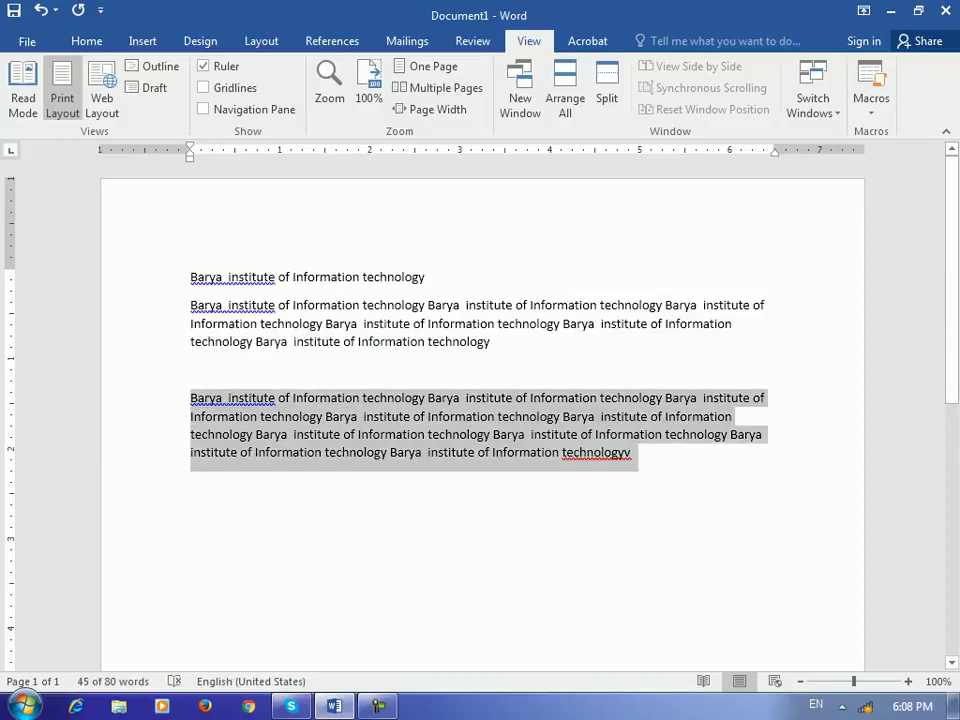
pyautogui.hotkey('ctrl', 'c')
pyautogui.hotkey('ctrl', 'End')
pyautogui.hotkey('ctrl', 'Return')
pyautogui.hotkey('ctrl', 'v')
pyautogui.hotkey('ctrl', 'End')
pyautogui.hotkey('ctrl', 'Return')
pyautogui.hotkey('ctrl', 'v')
pyautogui.moveTo(951, 472); pyautogui.dragTo(951, 200)
pyautogui.click(190, 370)
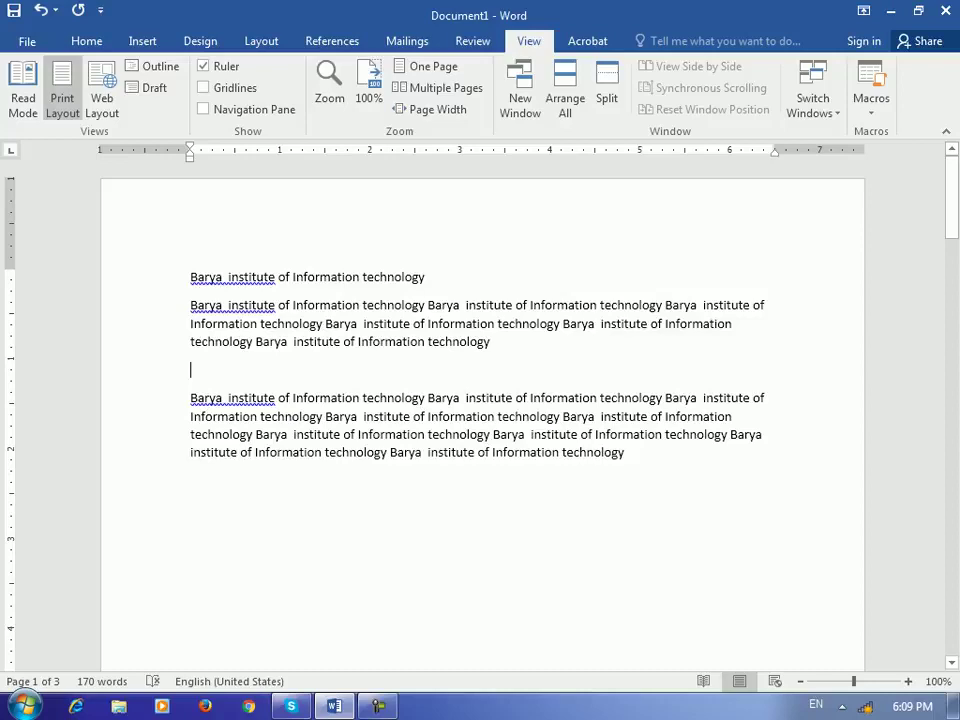
# Step: Look over the added pages and view the document in Read Mode, returning to Print Layout
pyautogui.scroll(-5, 482, 415)
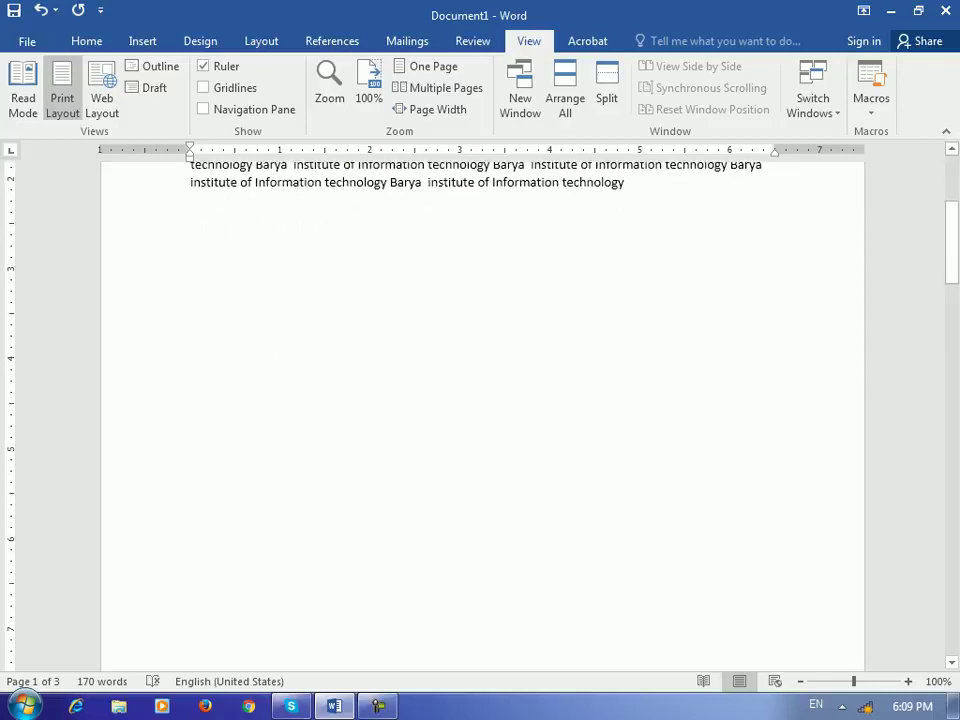
pyautogui.moveTo(952, 245); pyautogui.dragTo(952, 208)
pyautogui.click(190, 369)
pyautogui.click(428, 277)
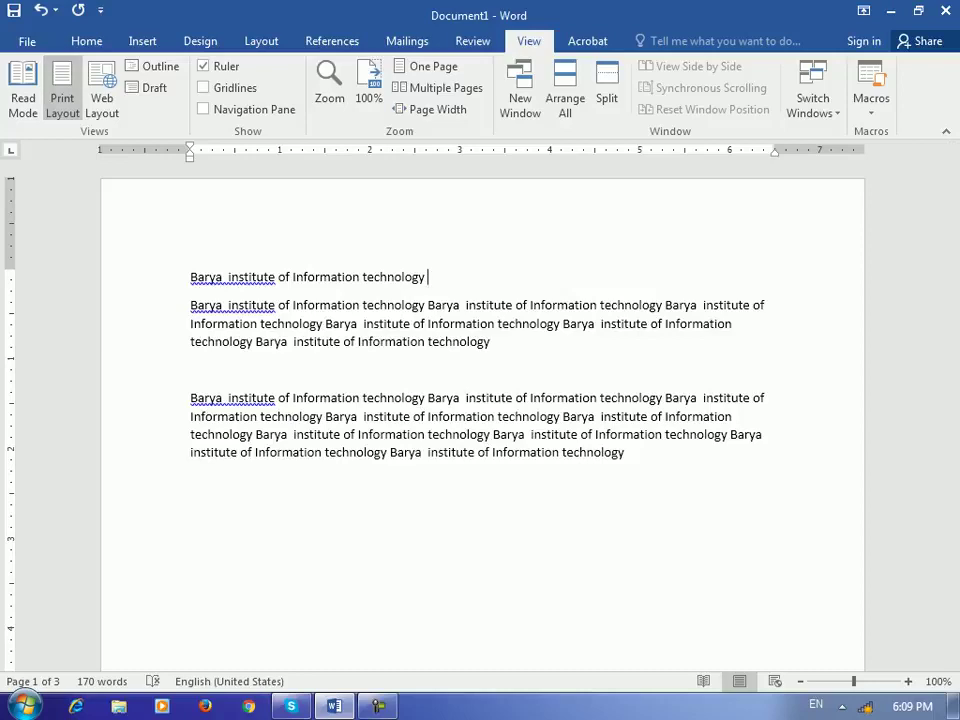
pyautogui.click(22, 88)
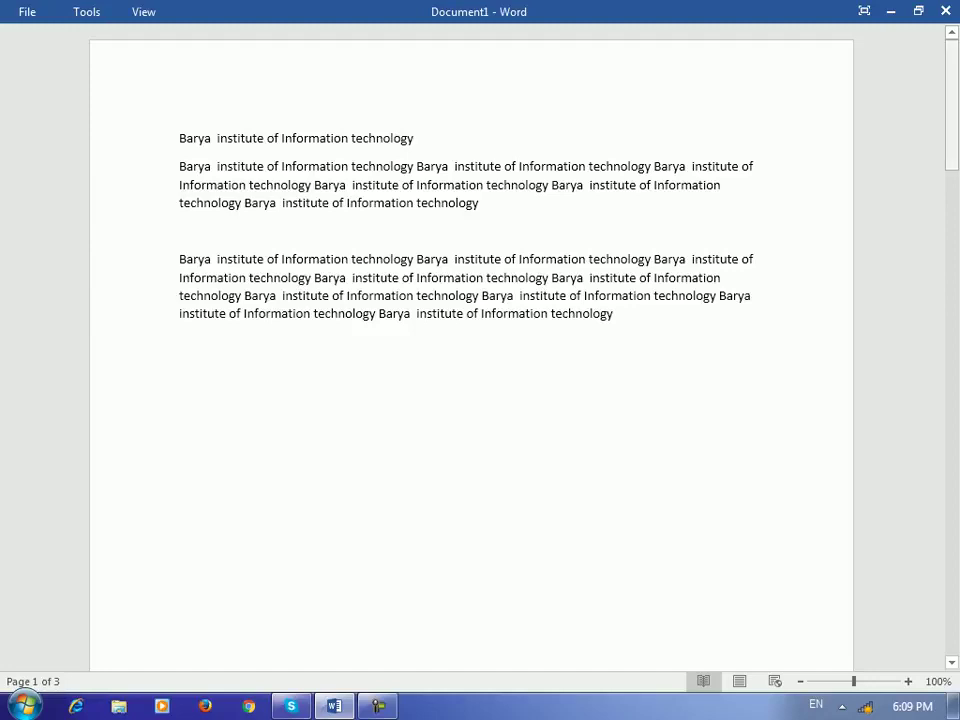
pyautogui.moveTo(952, 75)
pyautogui.mouseDown()
pyautogui.moveTo(952, 410)
pyautogui.moveTo(952, 72)
pyautogui.mouseUp()
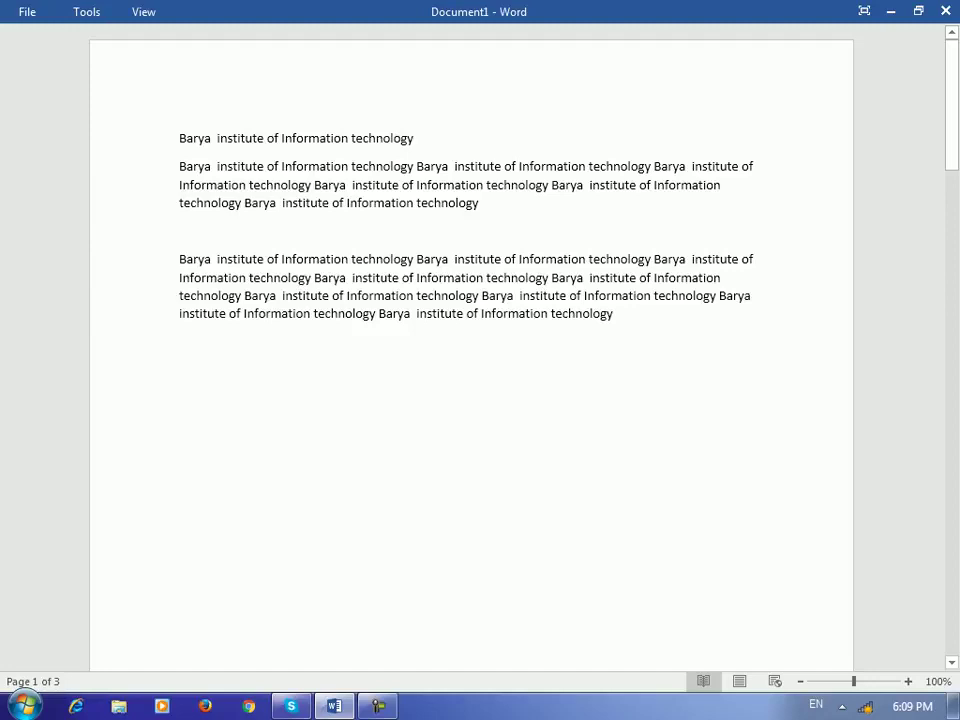
pyautogui.press('Escape')
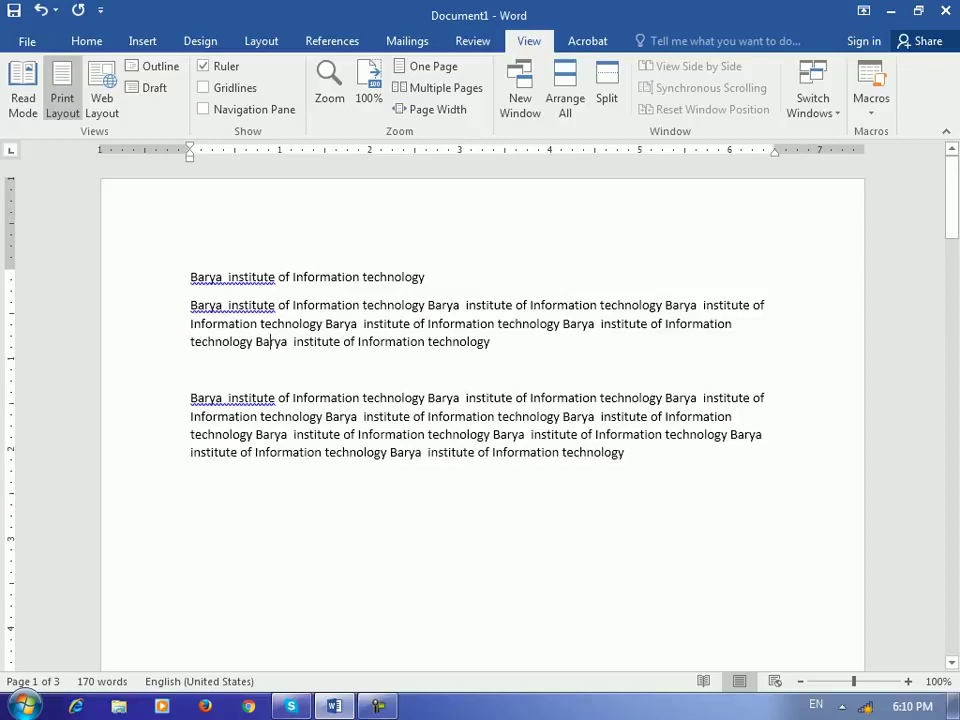
# Step: View the document in Web Layout and Draft view, returning to Print Layout after each
pyautogui.click(102, 98)
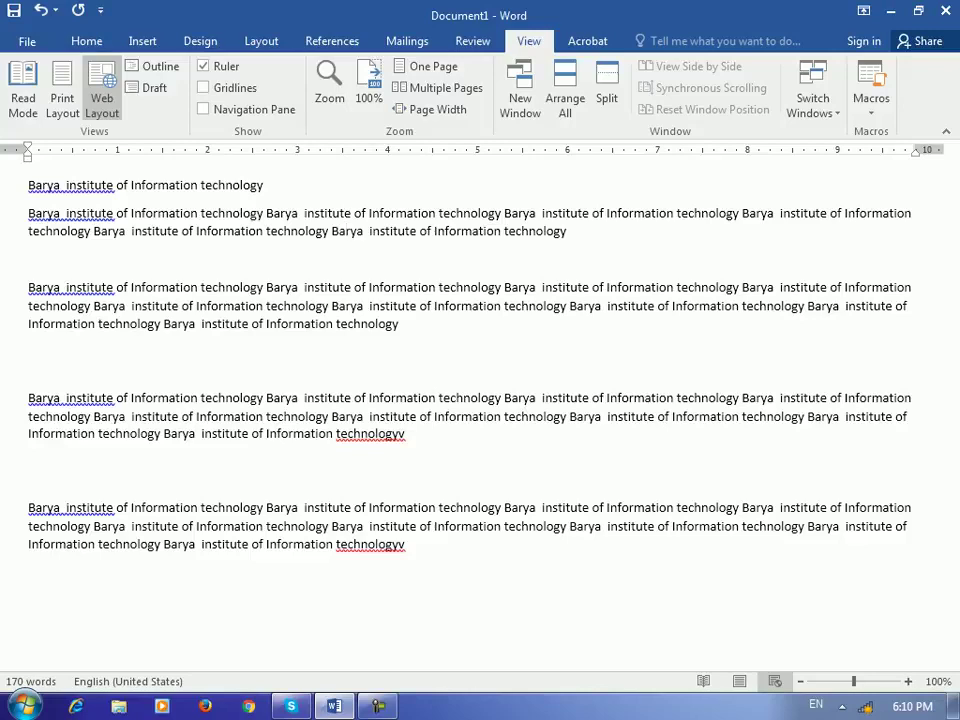
pyautogui.click(62, 95)
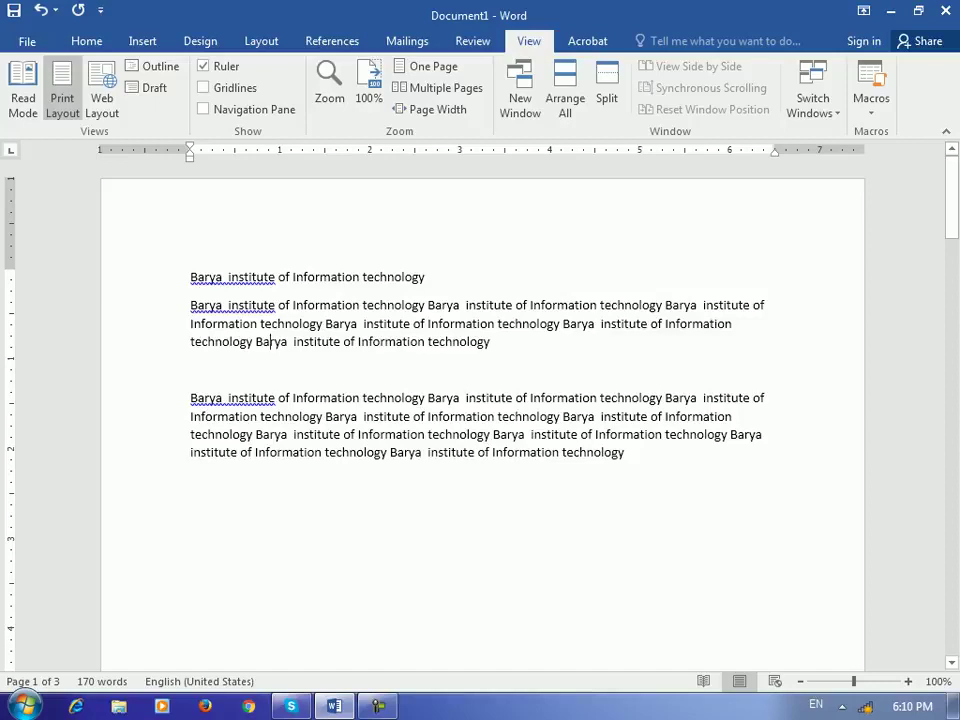
pyautogui.click(150, 88)
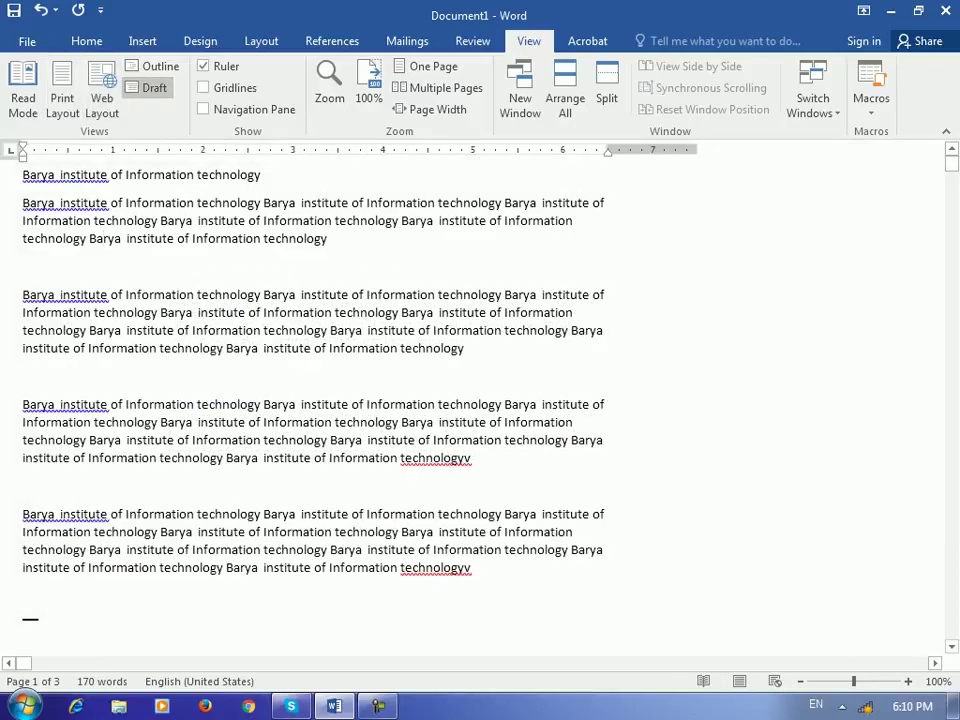
pyautogui.moveTo(951, 164)
pyautogui.mouseDown()
pyautogui.moveTo(951, 557)
pyautogui.moveTo(951, 164)
pyautogui.mouseUp()
pyautogui.press('End')
pyautogui.click(62, 90)
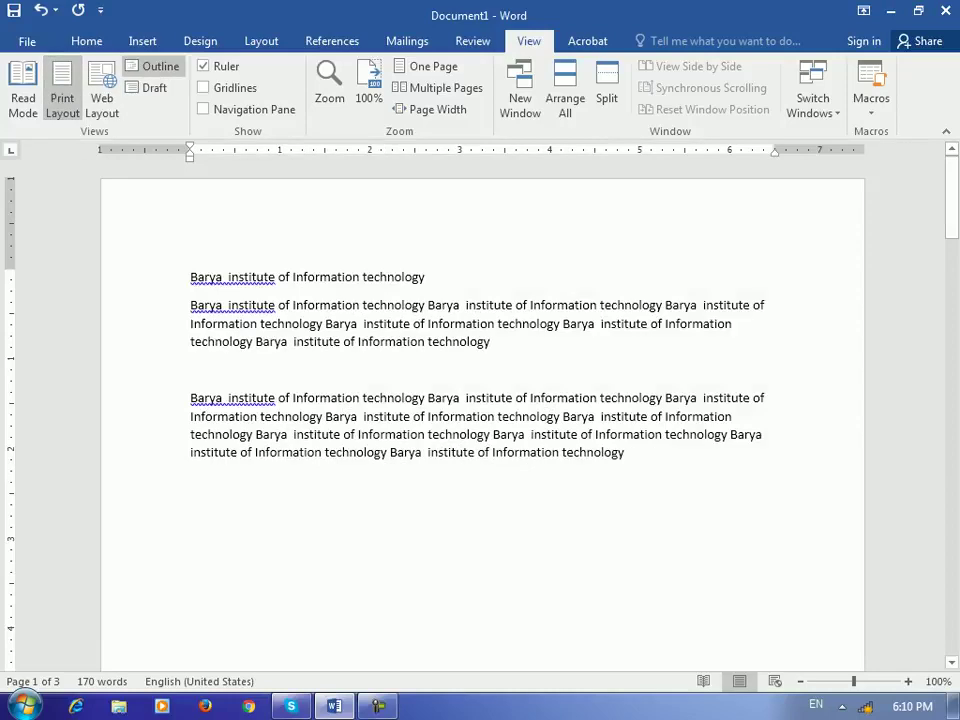
# Step: Insert a new line reading "Windows:" above the first line of the first page
pyautogui.click(191, 370)
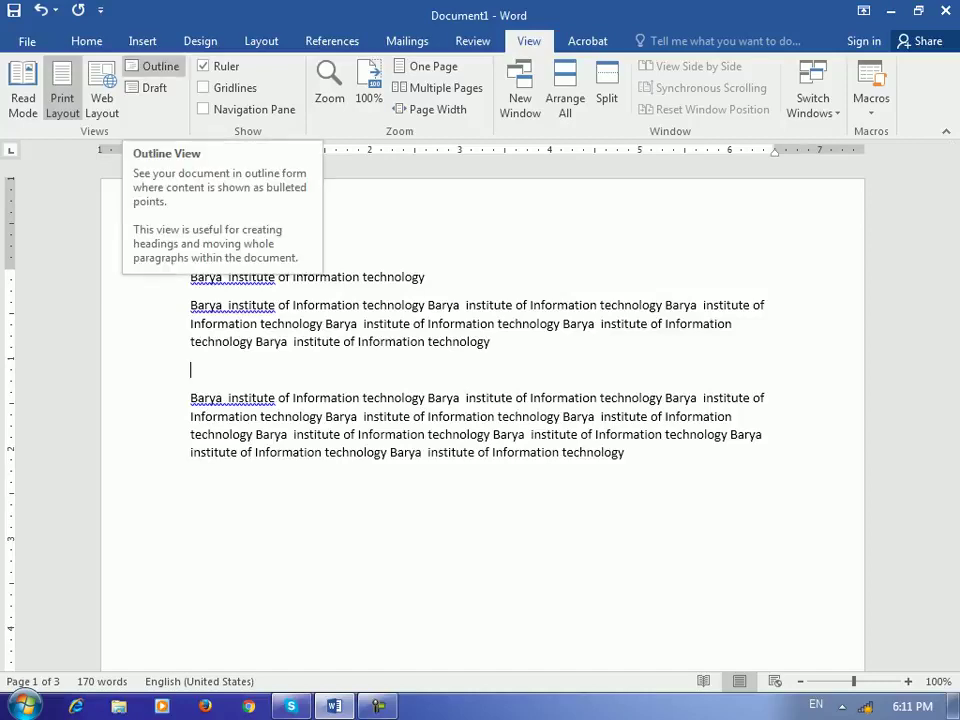
pyautogui.press('Up')
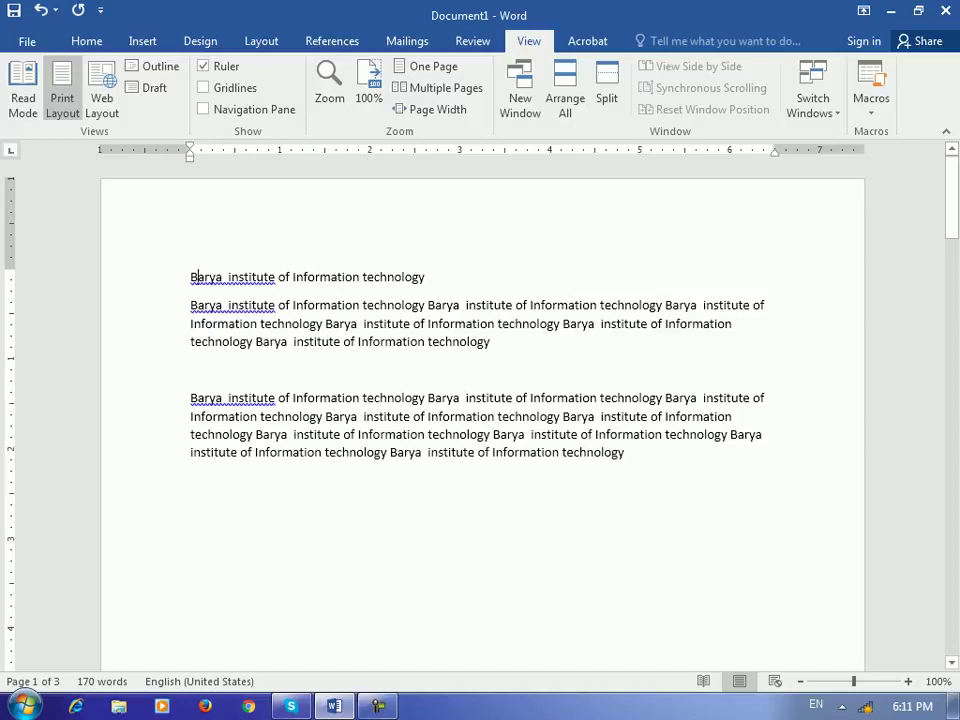
pyautogui.press('Left')
pyautogui.press('Return')
pyautogui.press('Up')
pyautogui.write('Windows')
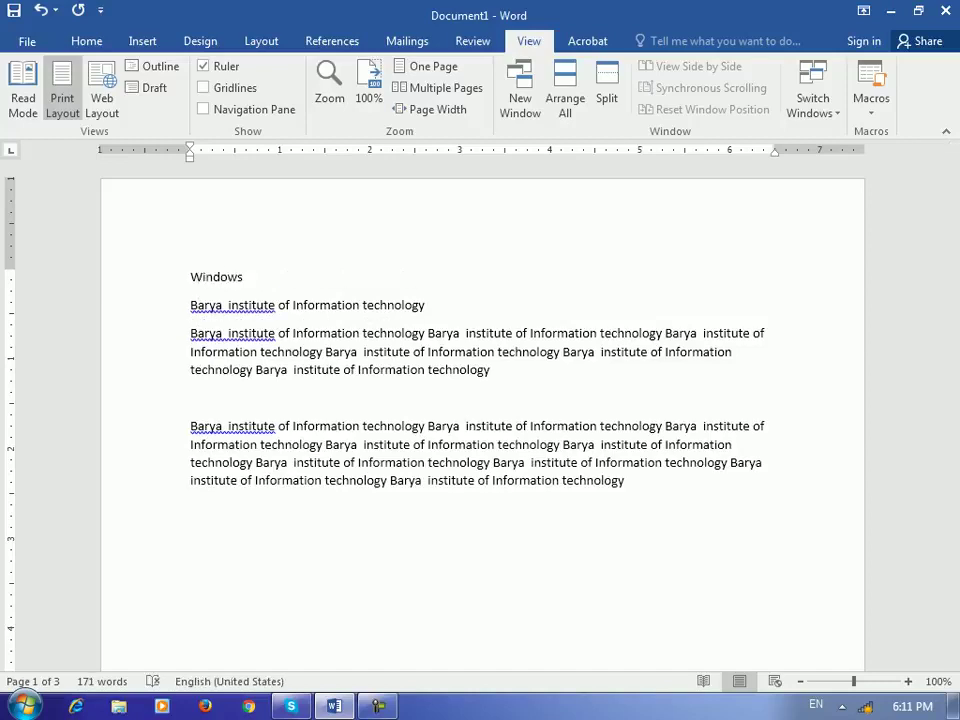
pyautogui.write(':')
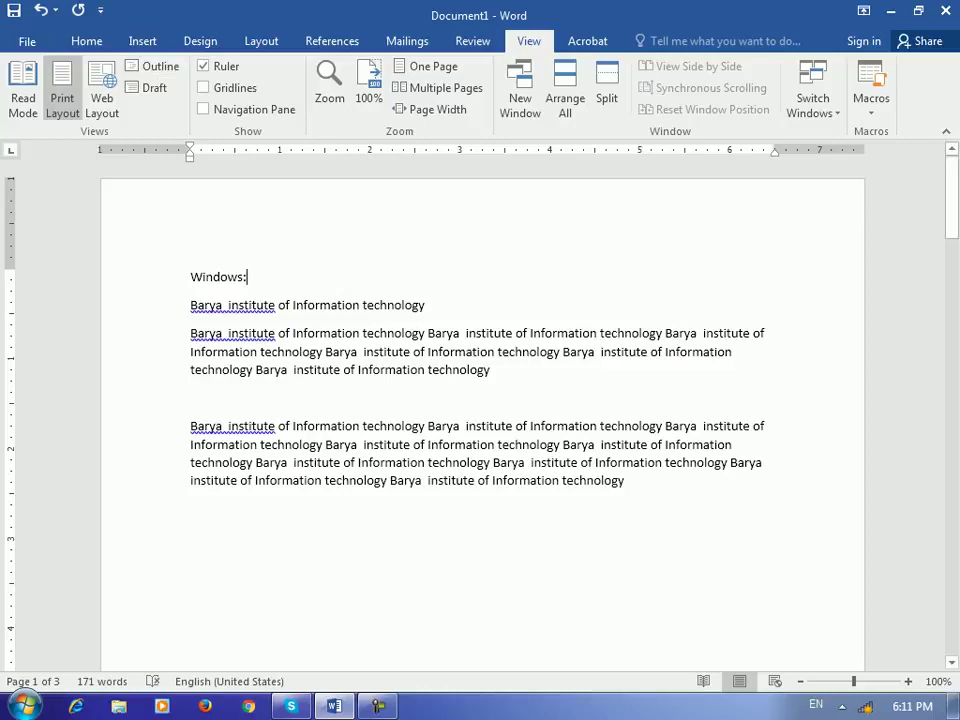
pyautogui.scroll(-12, 480, 400)
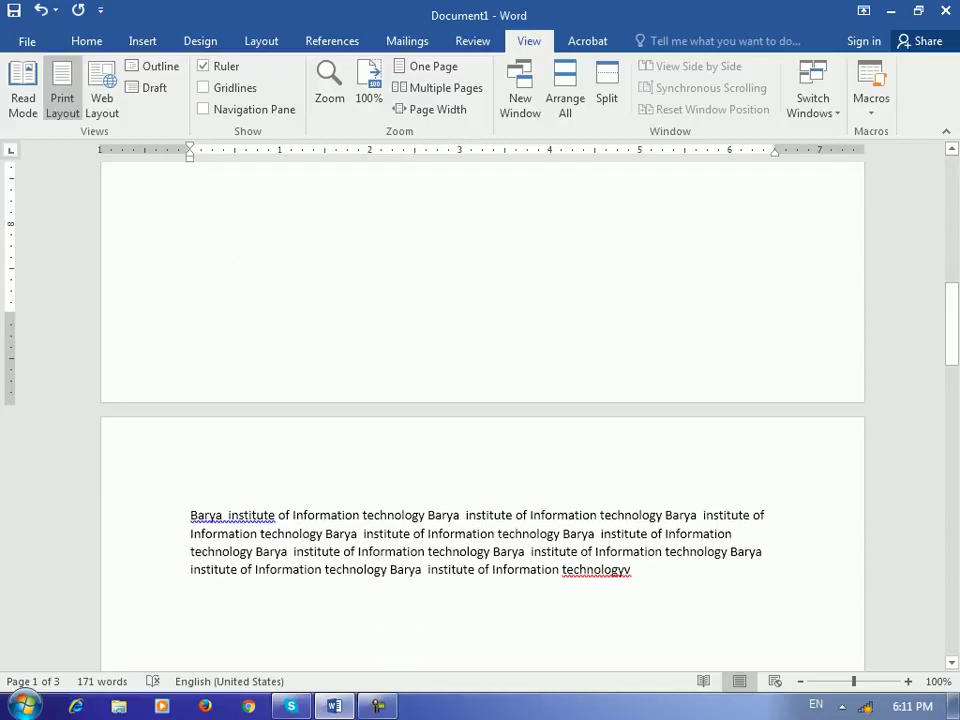
pyautogui.click(209, 515)
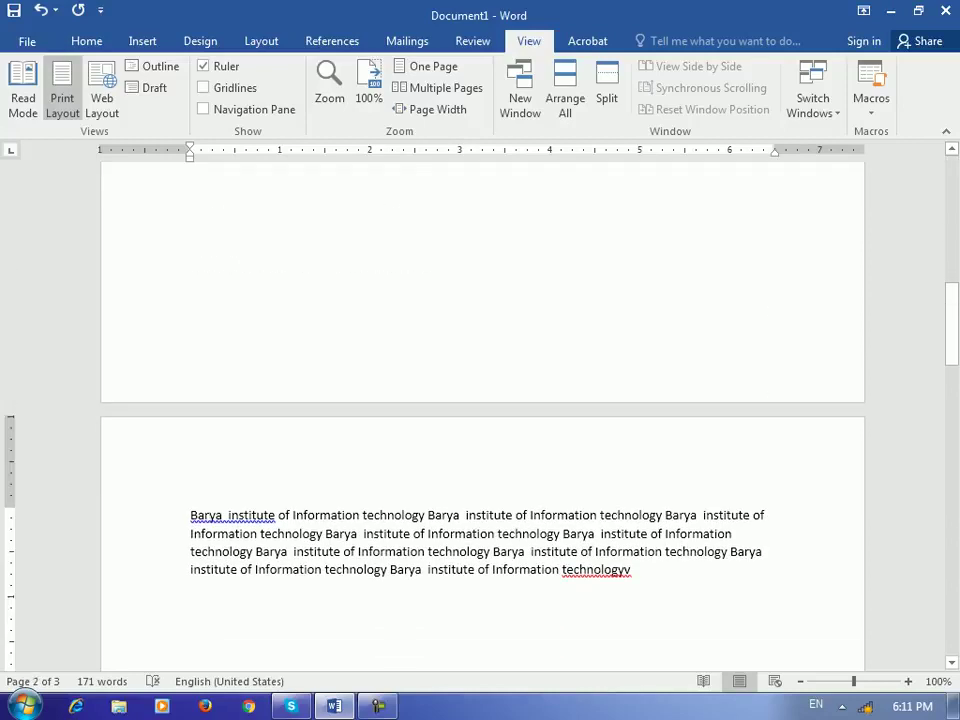
pyautogui.press('Return')
pyautogui.hotkey('ctrl', 'z')
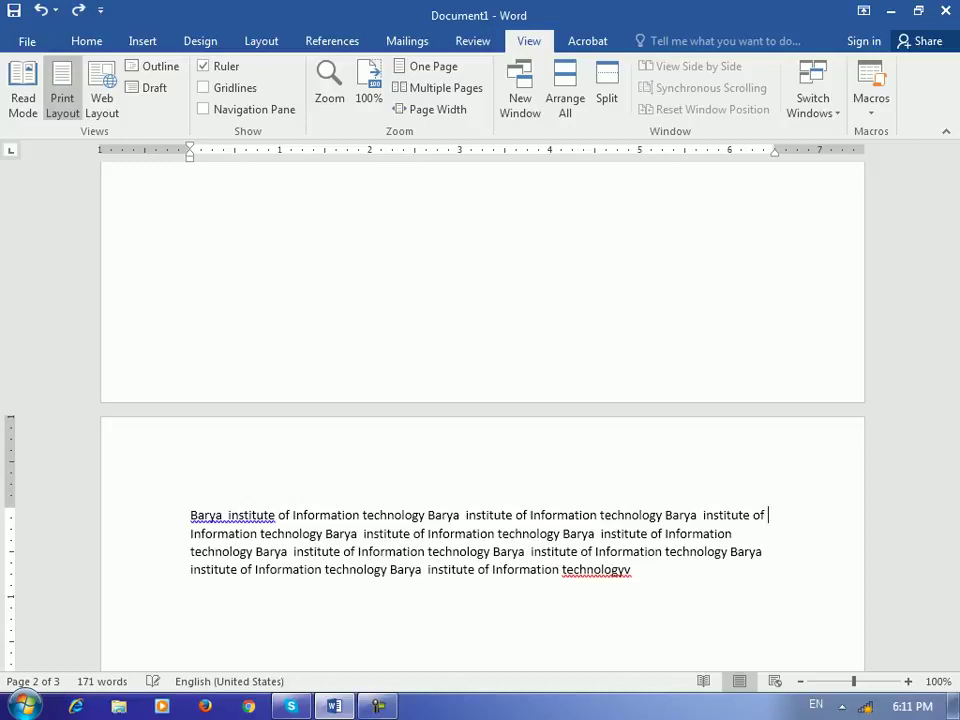
pyautogui.hotkey('ctrl', 'z')
# Step: Insert a new line reading "Excel:" above the paragraph on the second page
pyautogui.scroll(-5, 480, 400)
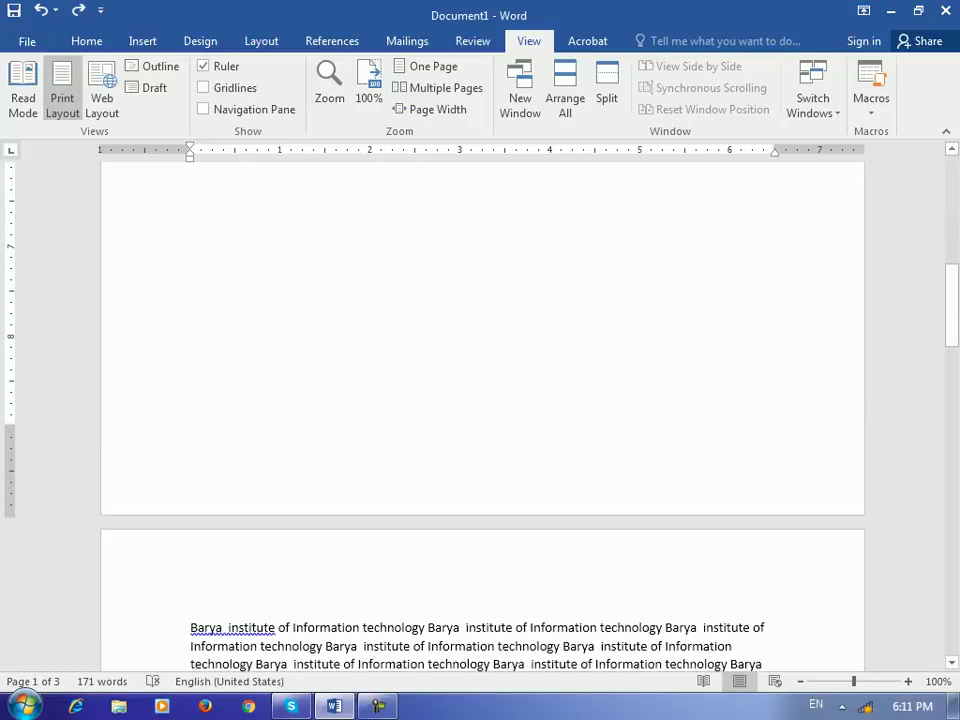
pyautogui.click(190, 628)
pyautogui.press('Return')
pyautogui.press('Up')
pyautogui.write('Excel:')
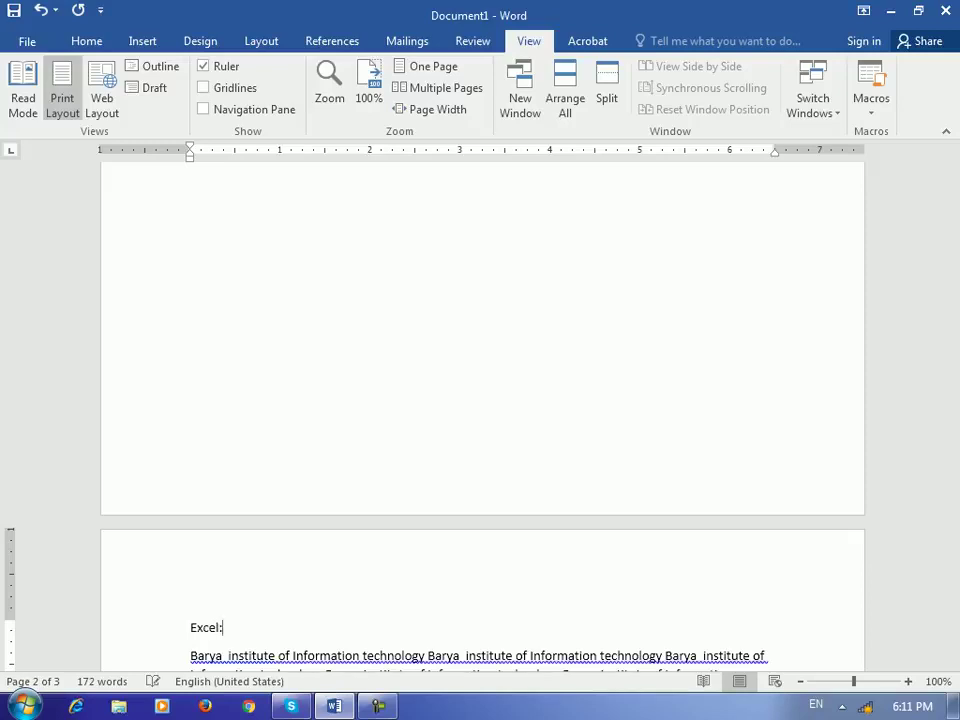
# Step: Insert a new line reading "Access:" above the paragraph on the third page
pyautogui.scroll(-16, 480, 400)
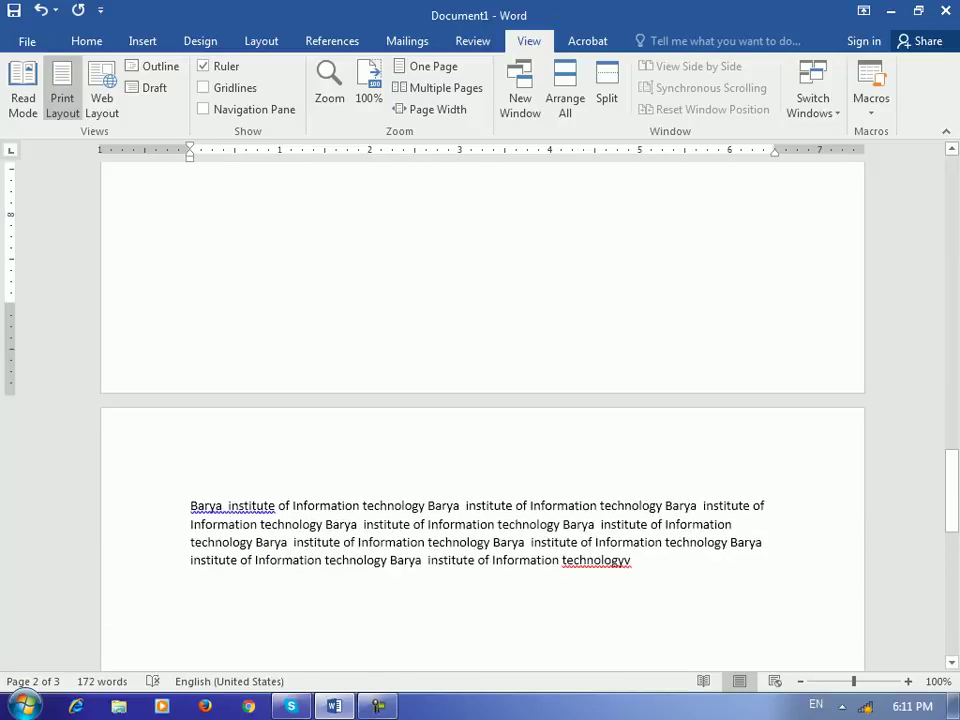
pyautogui.click(191, 505)
pyautogui.press('Return')
pyautogui.press('Up')
pyautogui.write('Access:')
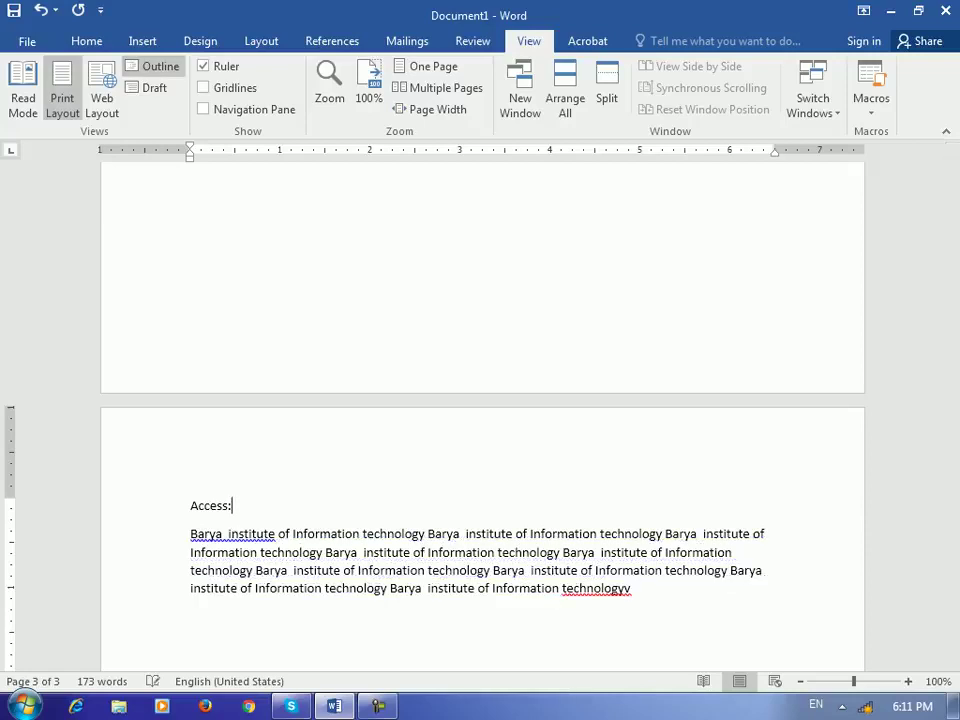
# Step: Switch the document to Outline view and turn off Show First Line Only
pyautogui.click(153, 66)
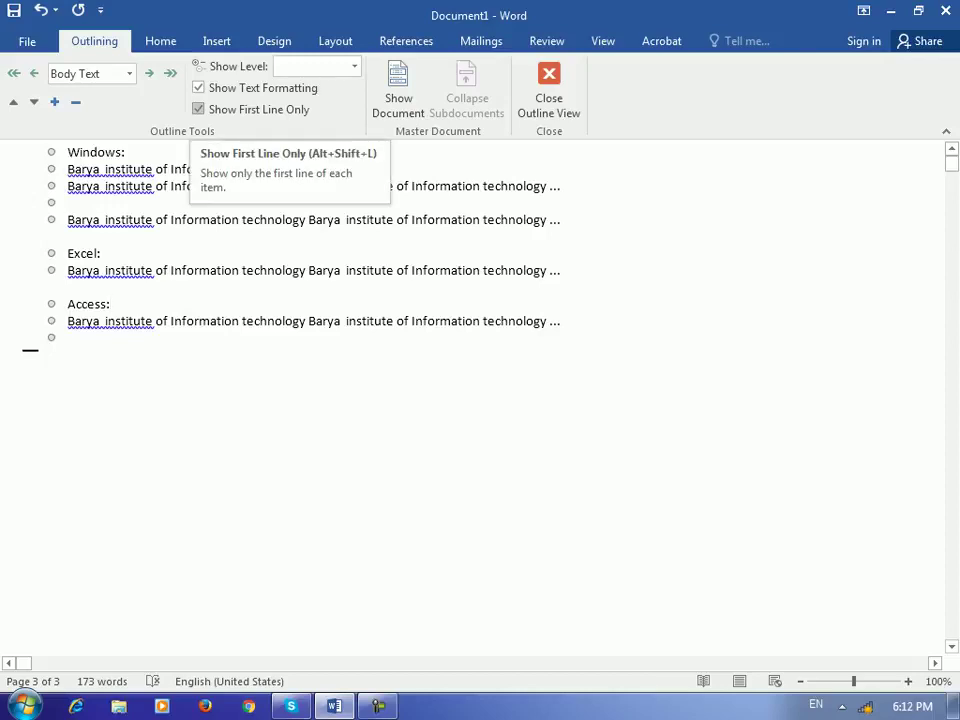
pyautogui.hotkey('alt', 'shift', 'l')
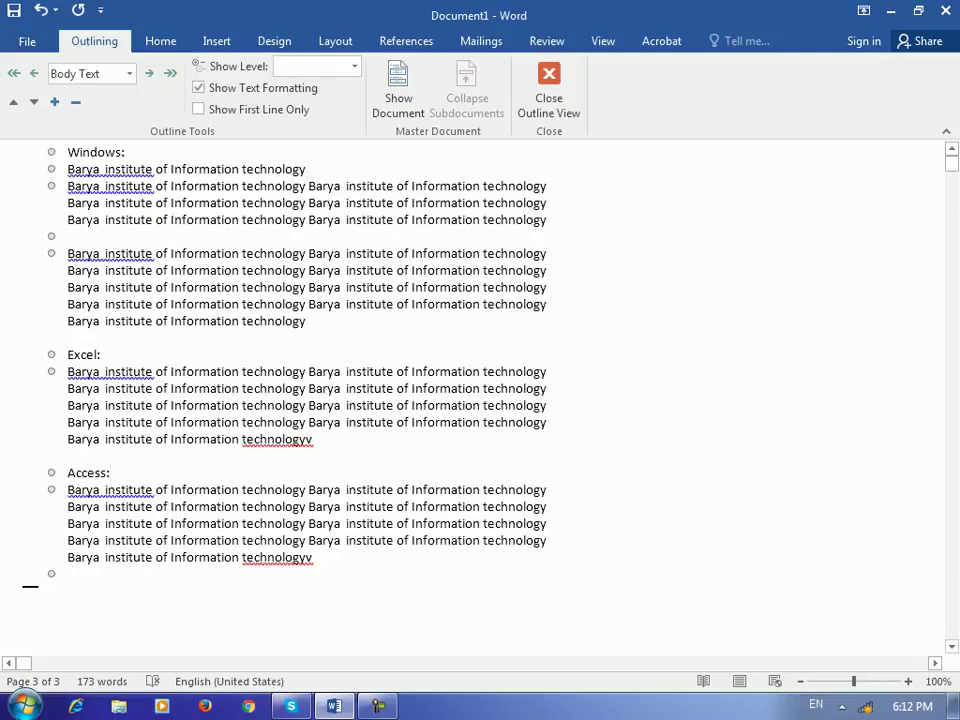
pyautogui.moveTo(90, 153); pyautogui.dragTo(116, 153)
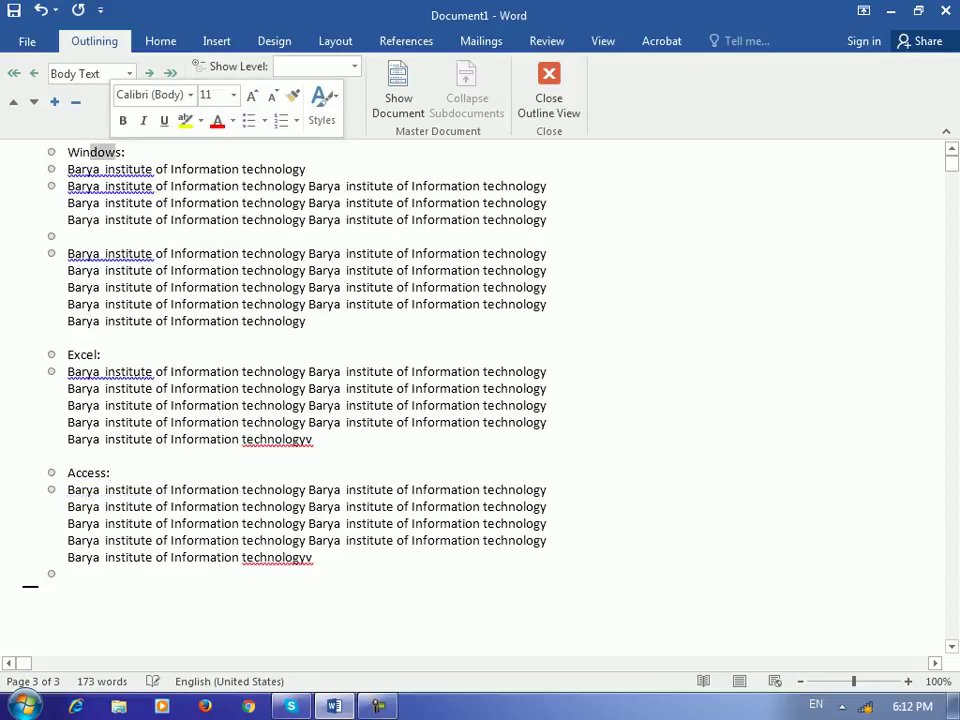
pyautogui.moveTo(85, 354); pyautogui.dragTo(92, 354)
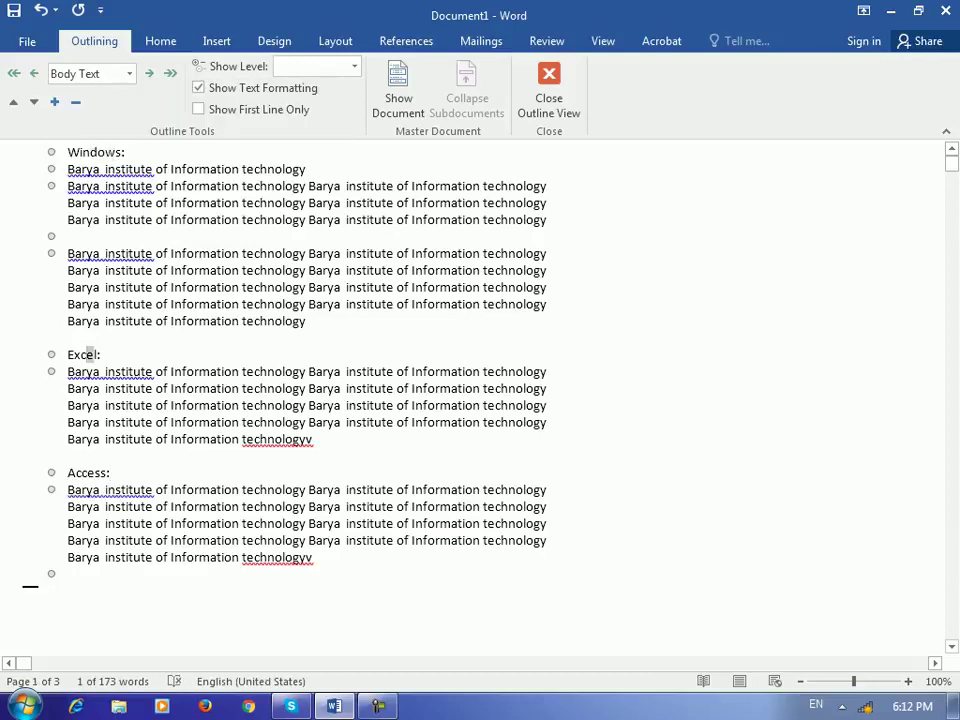
pyautogui.moveTo(94, 473); pyautogui.dragTo(100, 473)
# Step: Set the outline level of the "Windows:" title to Level 1
pyautogui.click(88, 152)
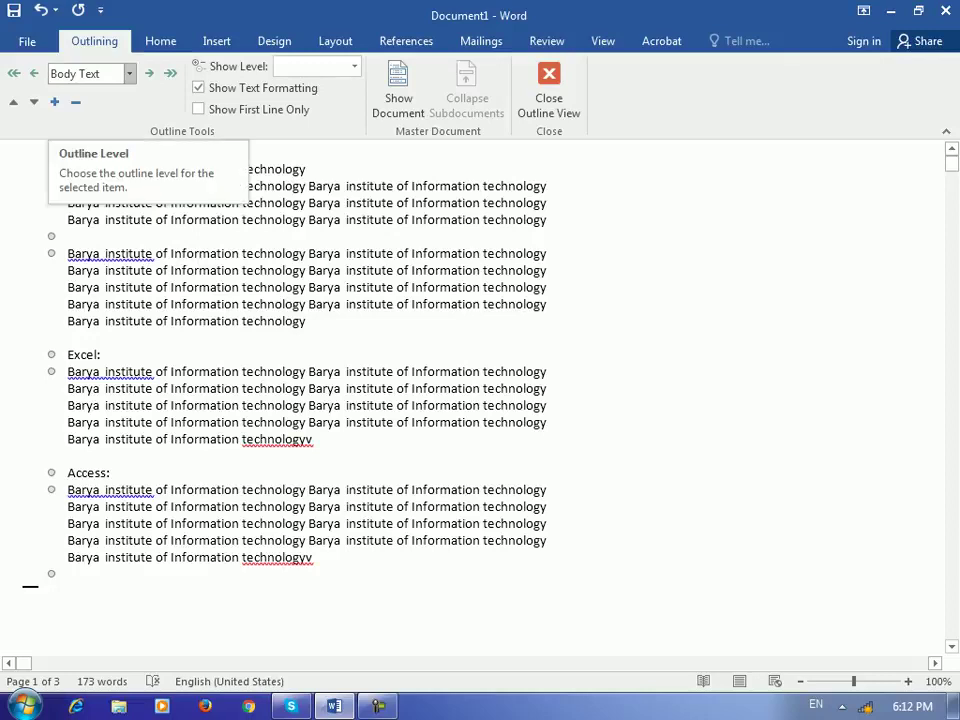
pyautogui.click(160, 41)
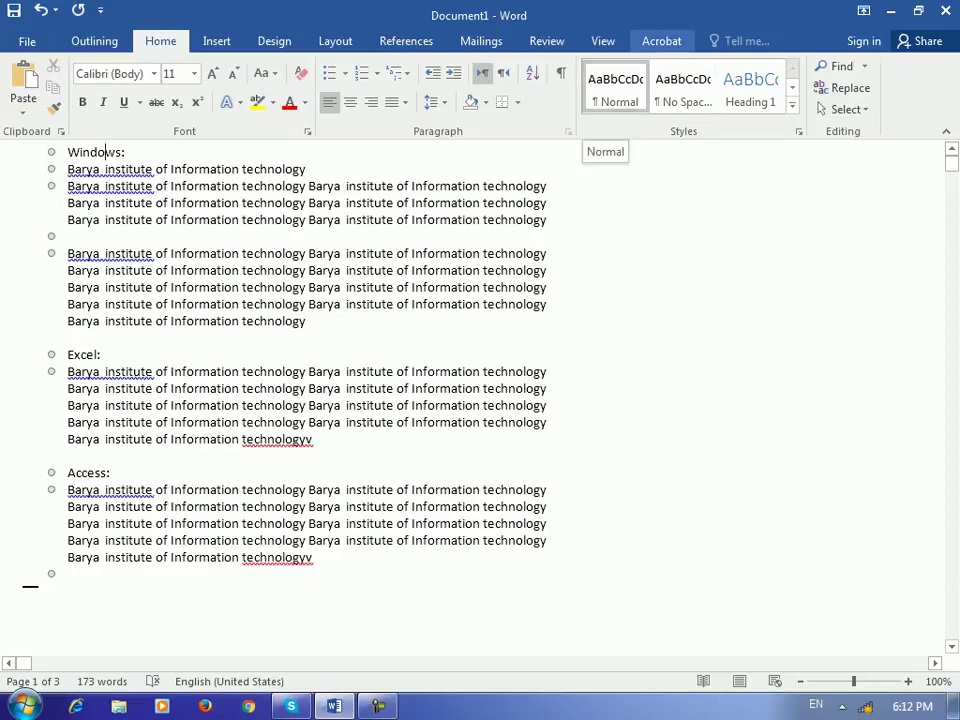
pyautogui.click(602, 41)
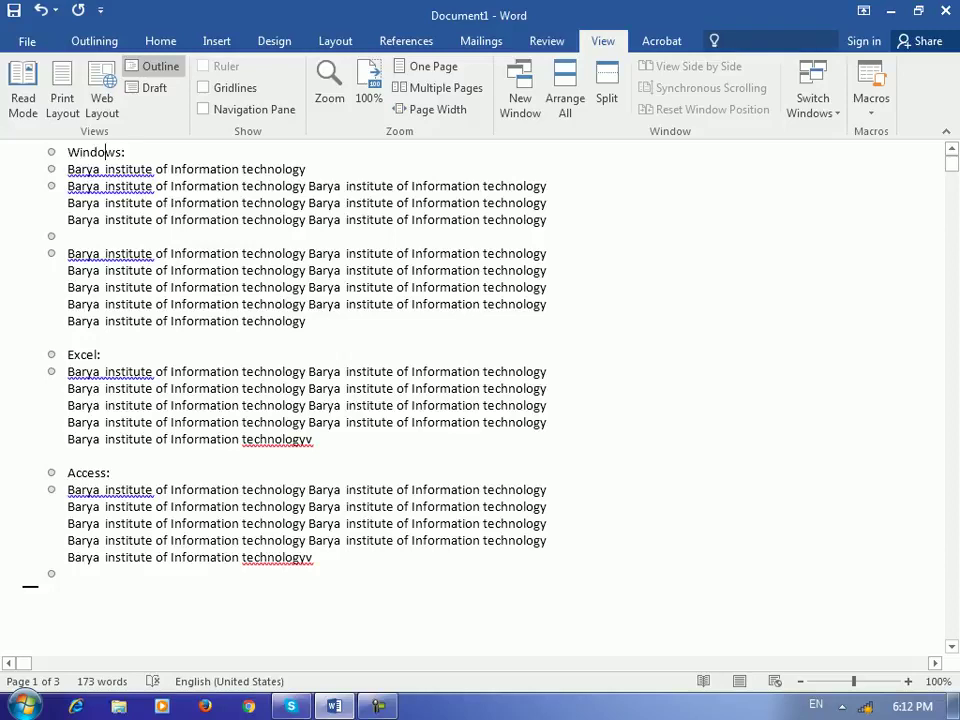
pyautogui.click(547, 38)
pyautogui.click(94, 41)
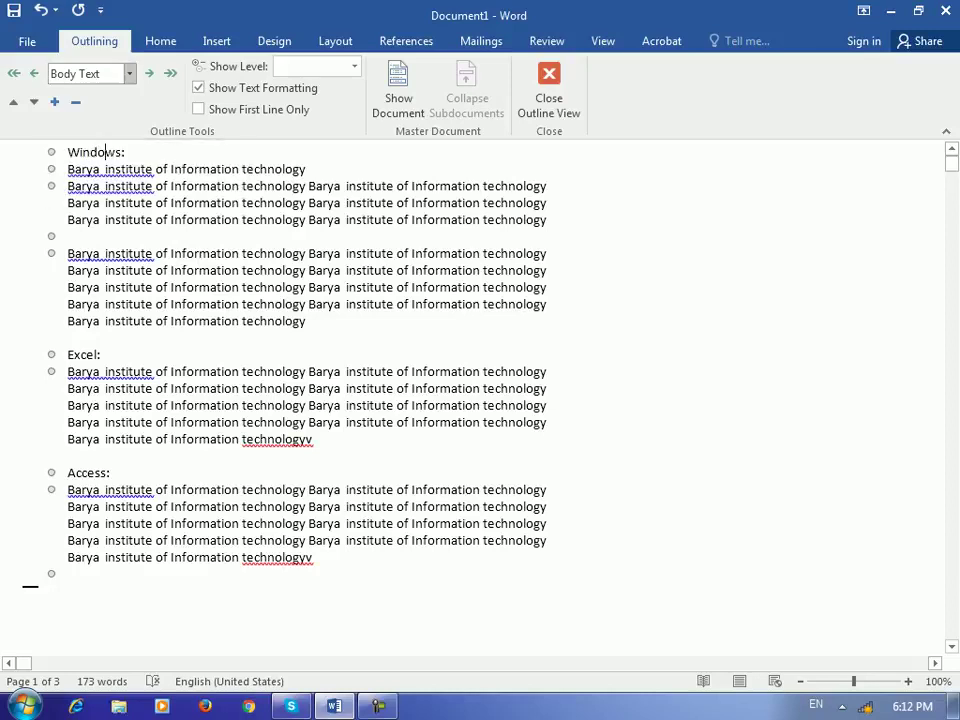
pyautogui.click(129, 73)
pyautogui.click(90, 96)
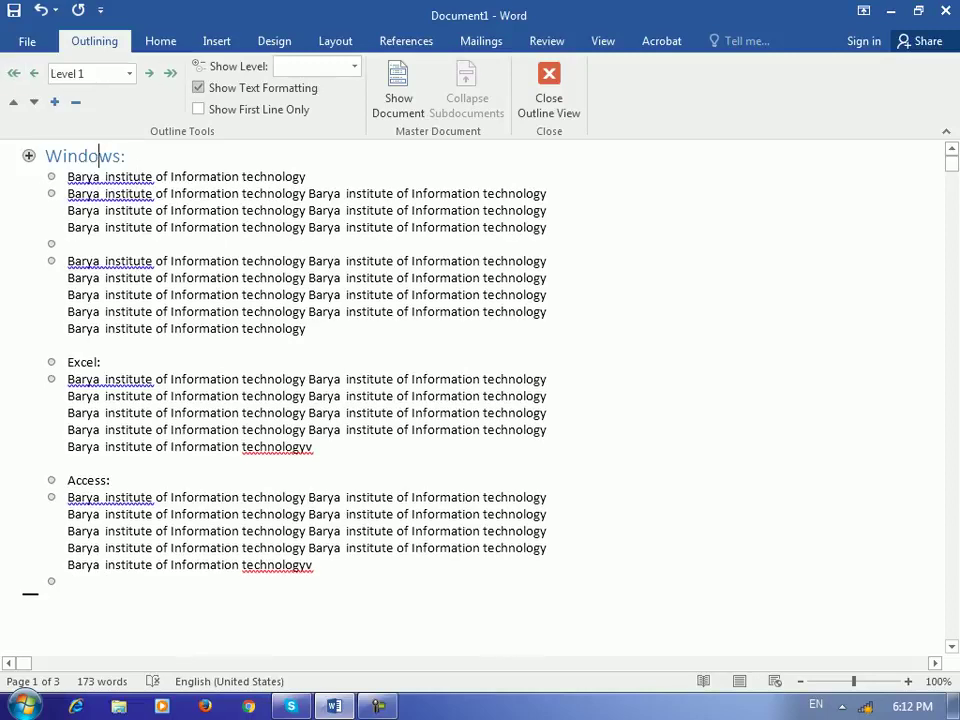
# Step: Promote the "Excel:" title to Level 1 and demote it one level at a time down to Level 9
pyautogui.click(88, 362)
pyautogui.click(34, 73)
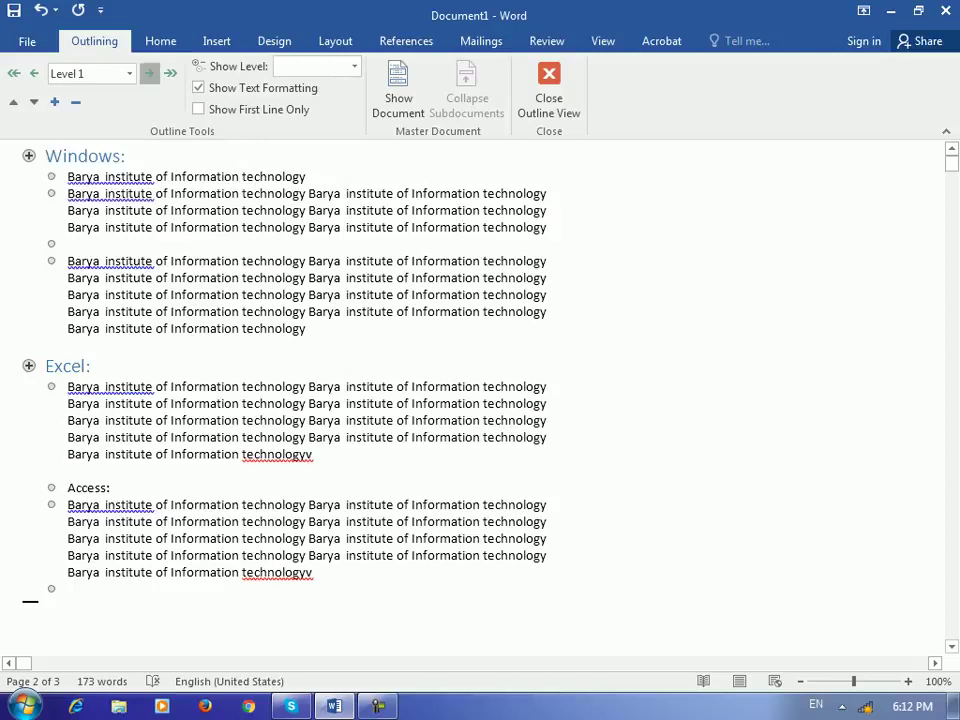
pyautogui.click(148, 73)
pyautogui.click(148, 73)
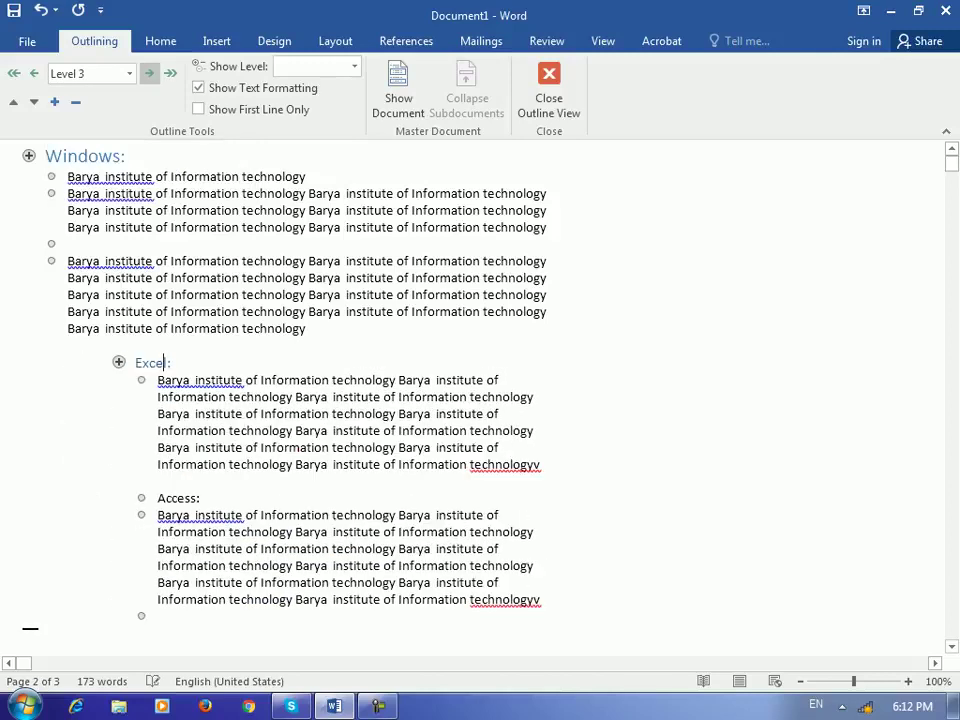
pyautogui.click(148, 73)
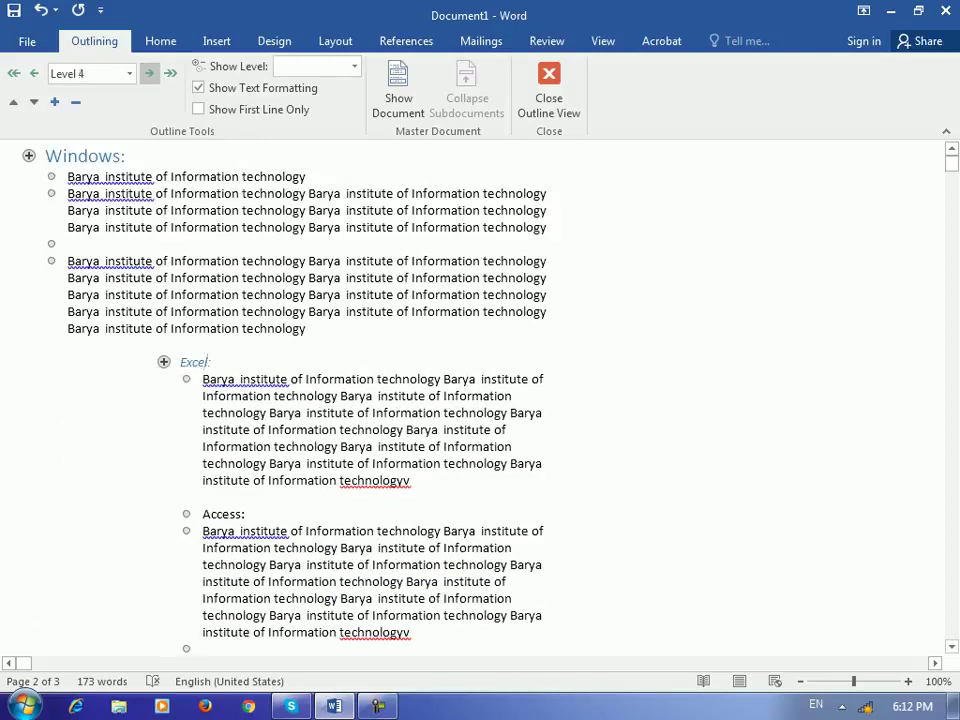
pyautogui.click(148, 73)
pyautogui.click(148, 73)
pyautogui.click(148, 73)
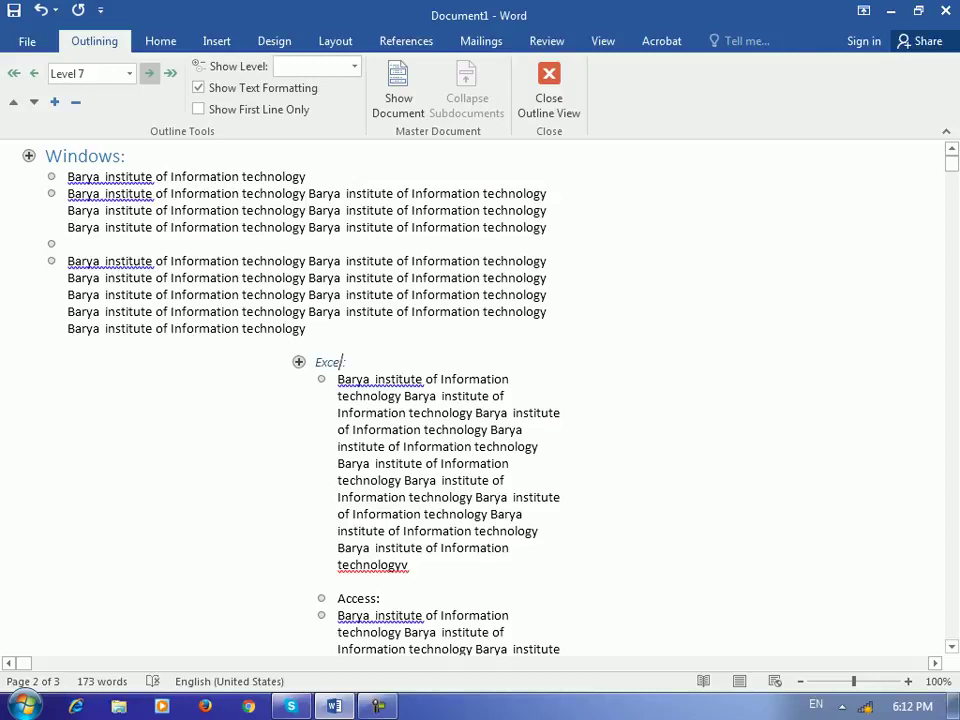
pyautogui.click(148, 73)
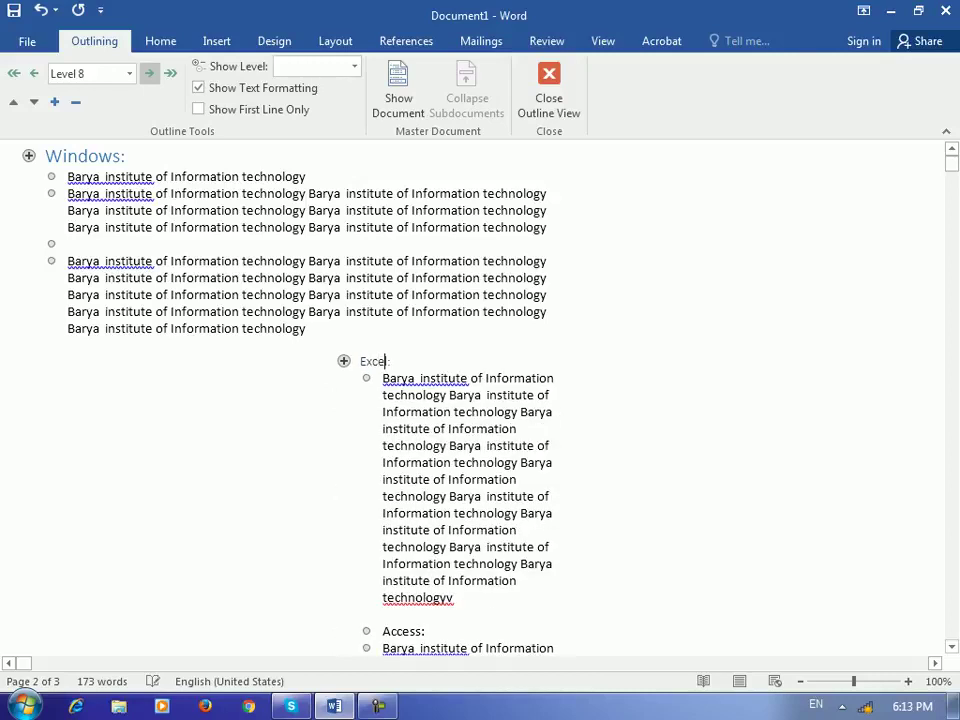
pyautogui.click(148, 73)
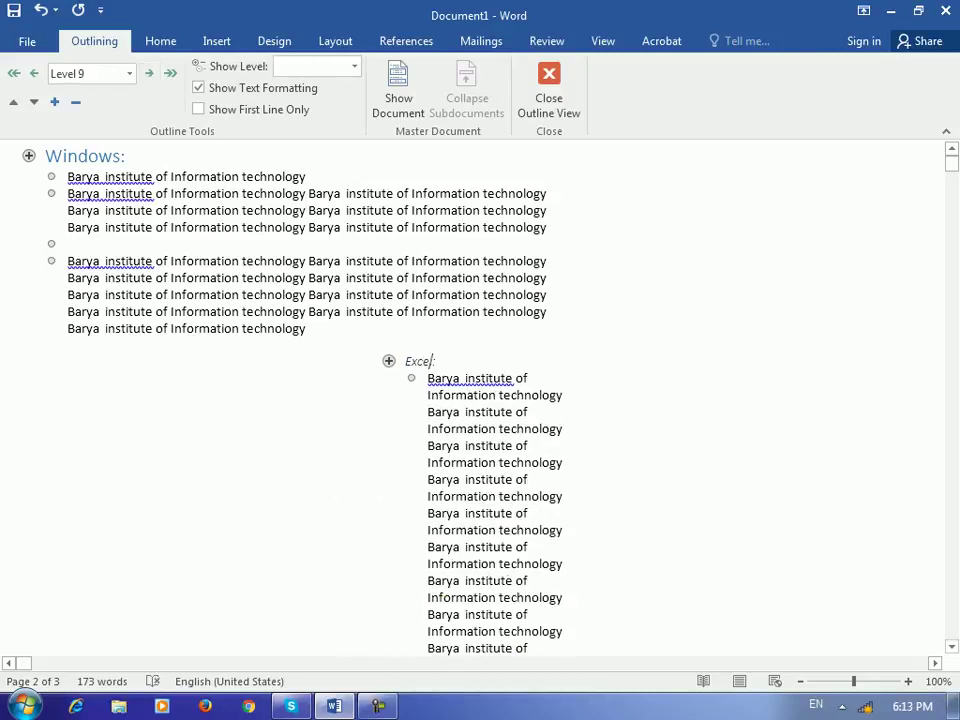
# Step: Set the "Excel:" title to Body Text, and switch it back and forth between Heading 1 and body text
pyautogui.click(129, 73)
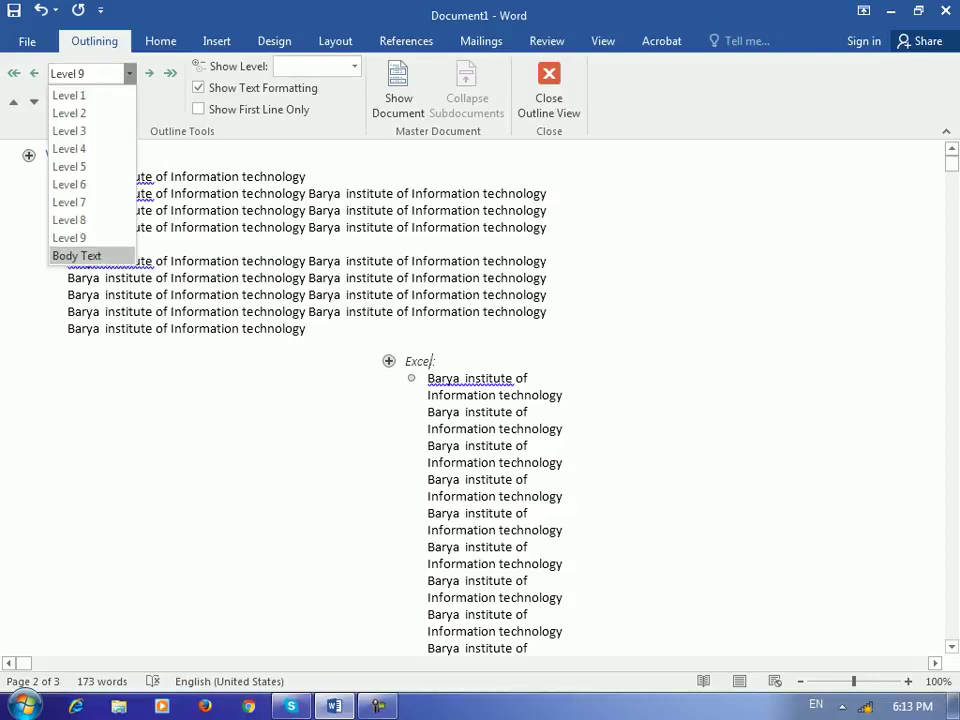
pyautogui.click(76, 255)
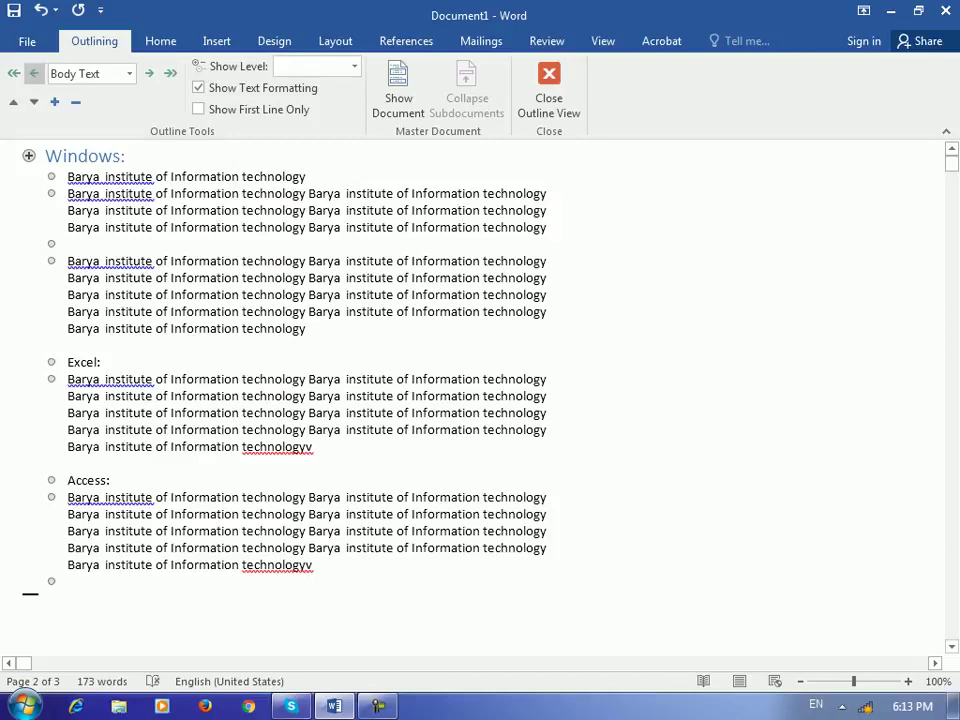
pyautogui.click(14, 73)
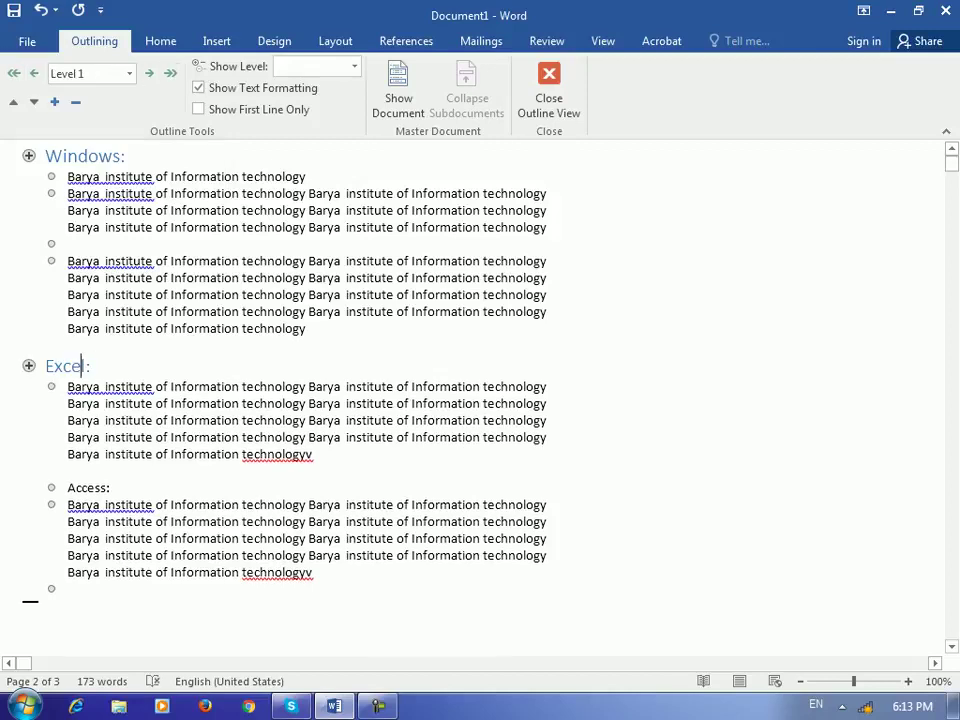
pyautogui.click(170, 73)
pyautogui.click(14, 73)
pyautogui.click(170, 73)
pyautogui.click(129, 73)
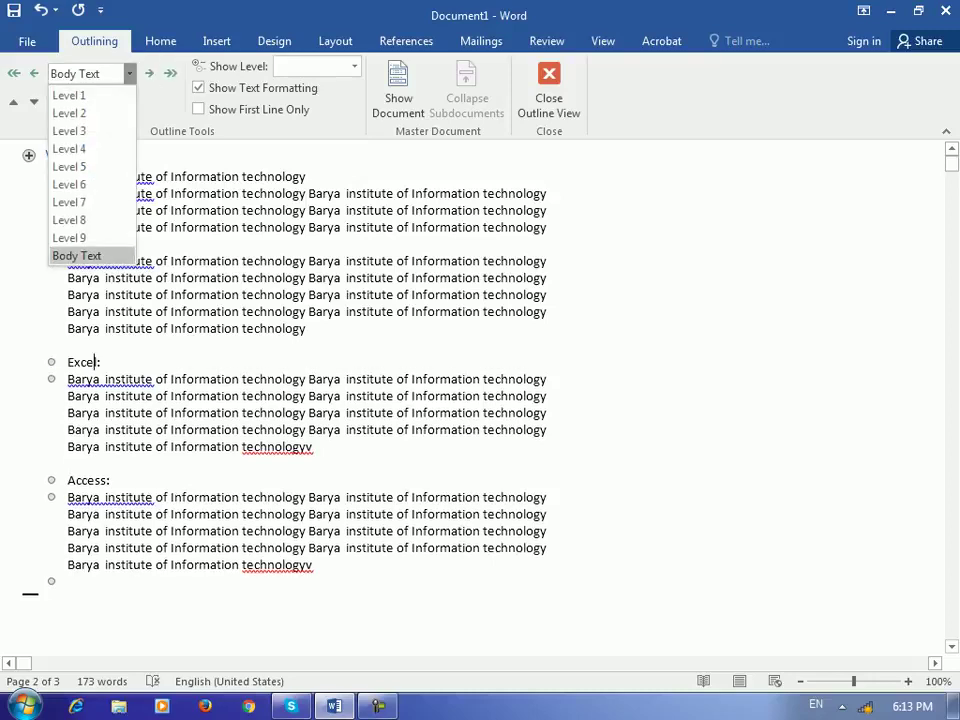
pyautogui.click(129, 73)
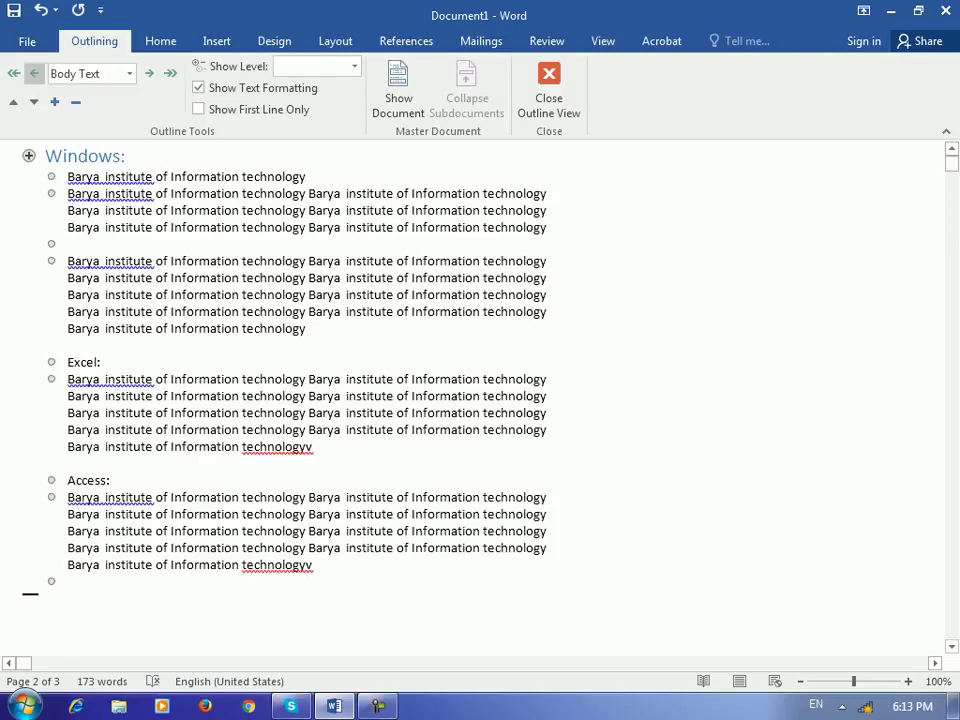
# Step: Promote the "Excel:" and "Access:" titles to Level 1
pyautogui.click(34, 73)
pyautogui.click(107, 488)
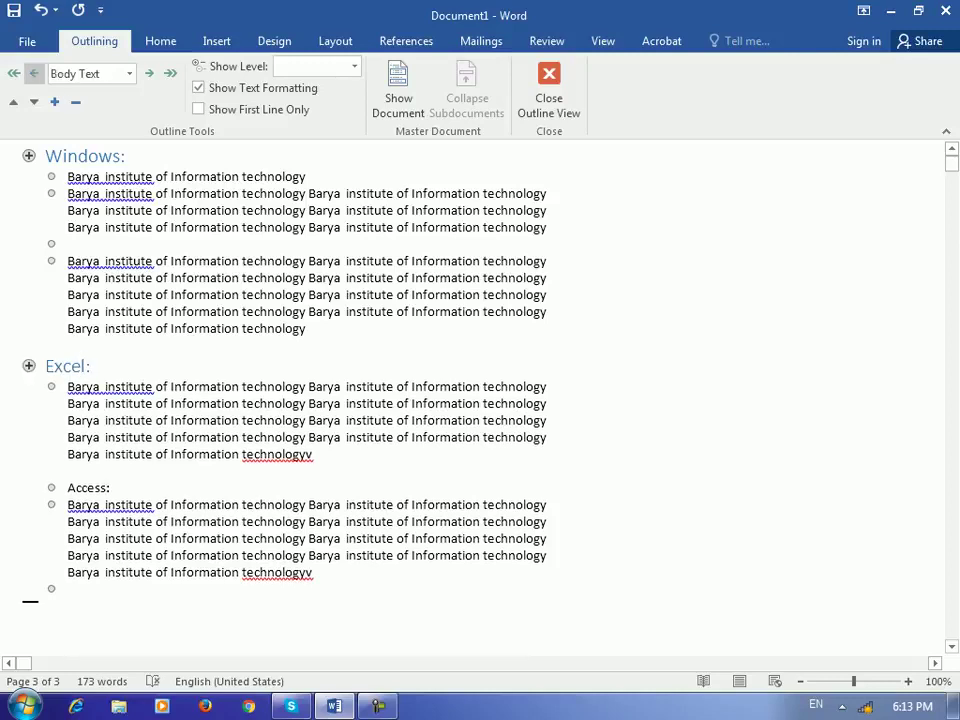
pyautogui.click(34, 73)
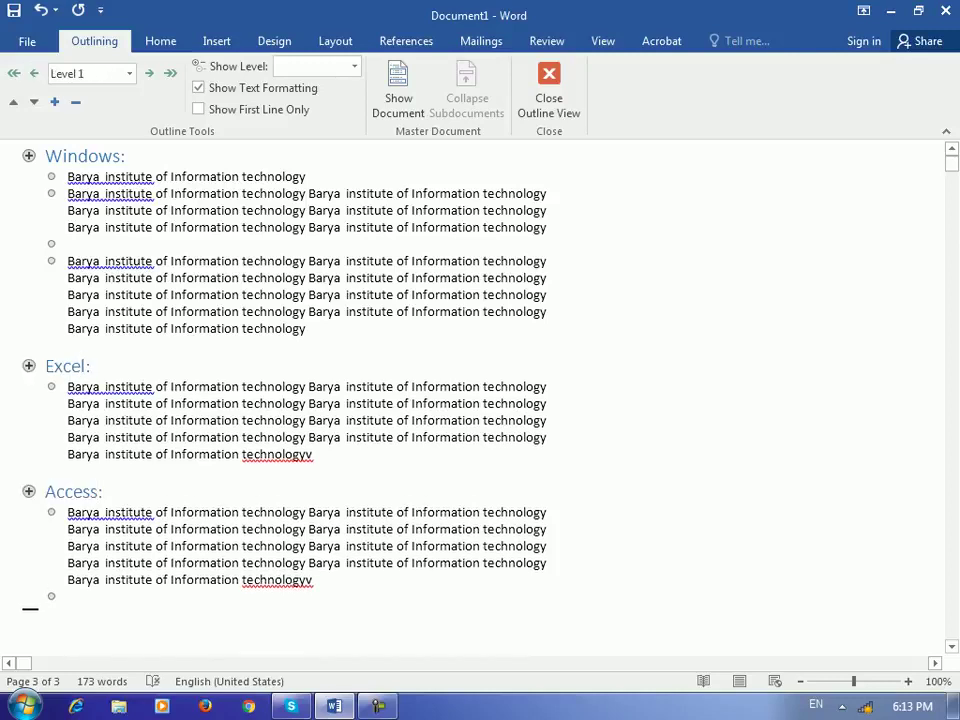
# Step: Close Outline view to check the heading formatting on the document pages, and return to Outline view
pyautogui.click(549, 100)
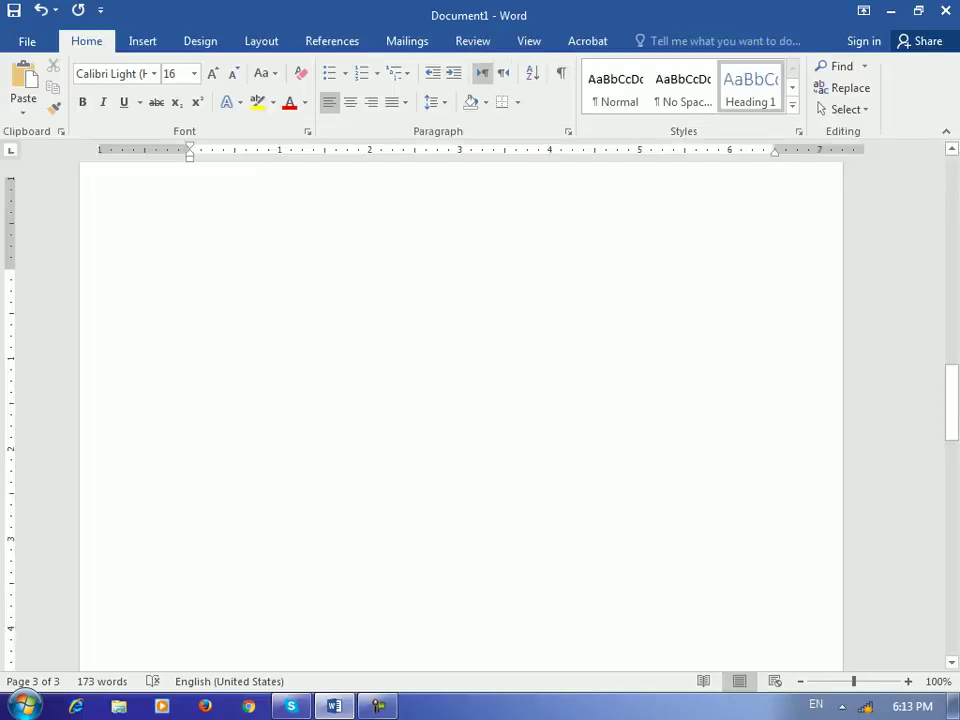
pyautogui.scroll(20, 482, 416)
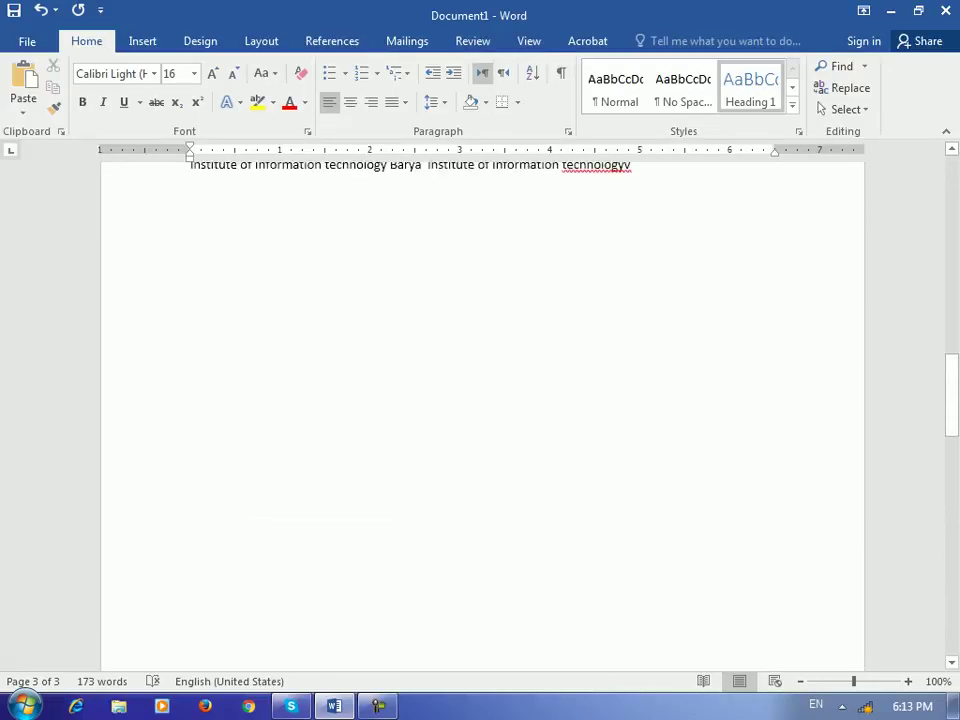
pyautogui.scroll(20, 482, 416)
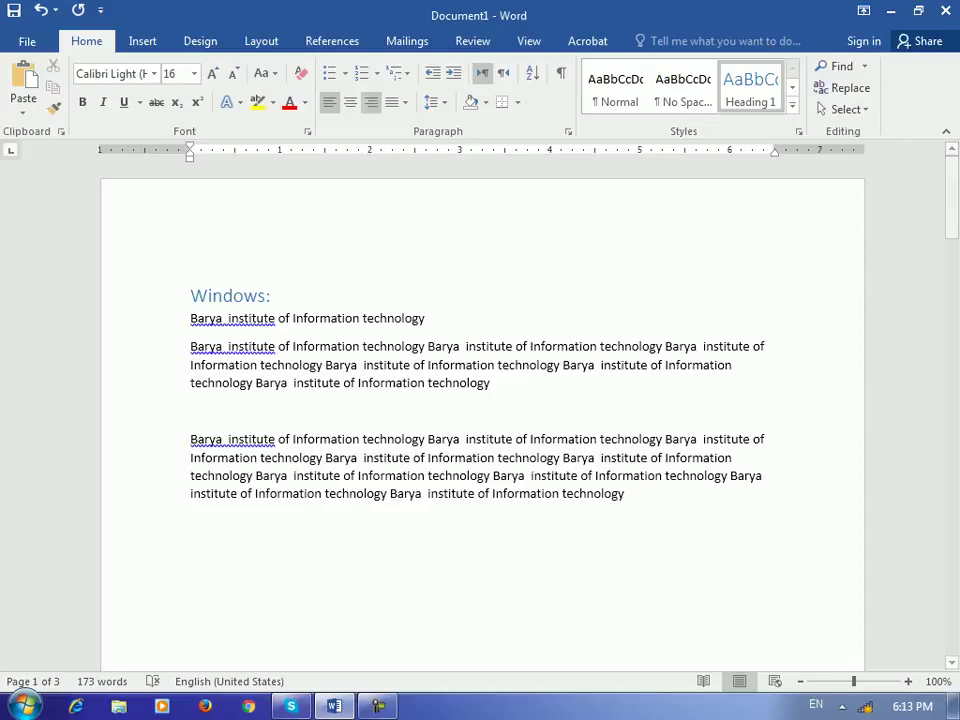
pyautogui.click(528, 41)
pyautogui.click(150, 66)
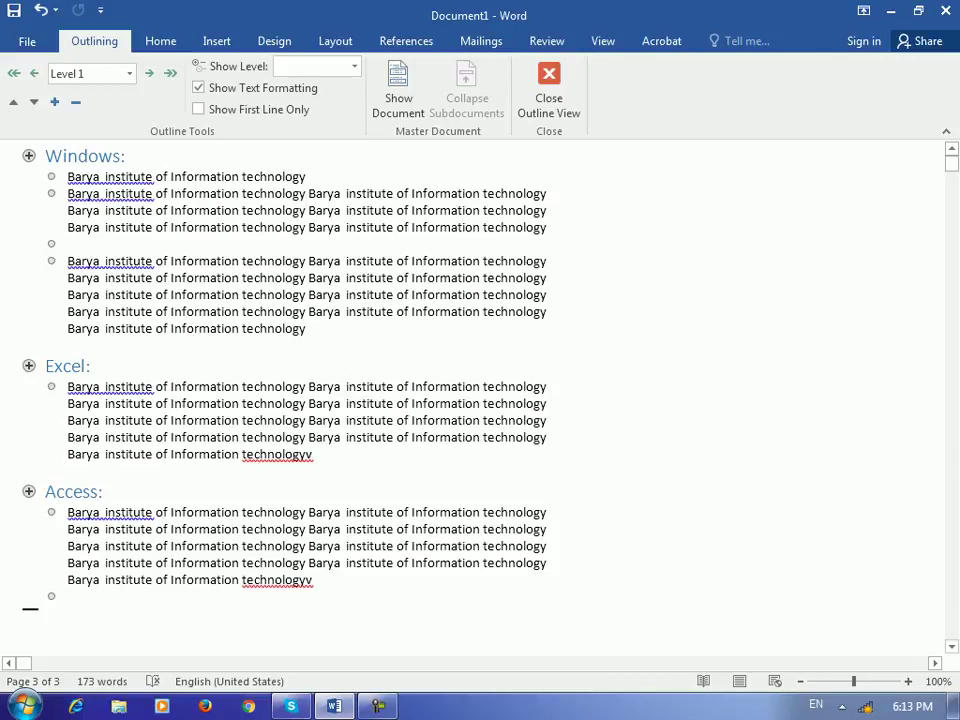
# Step: Collapse the text under the "Windows:" heading and expand it again
pyautogui.click(99, 157)
pyautogui.click(75, 102)
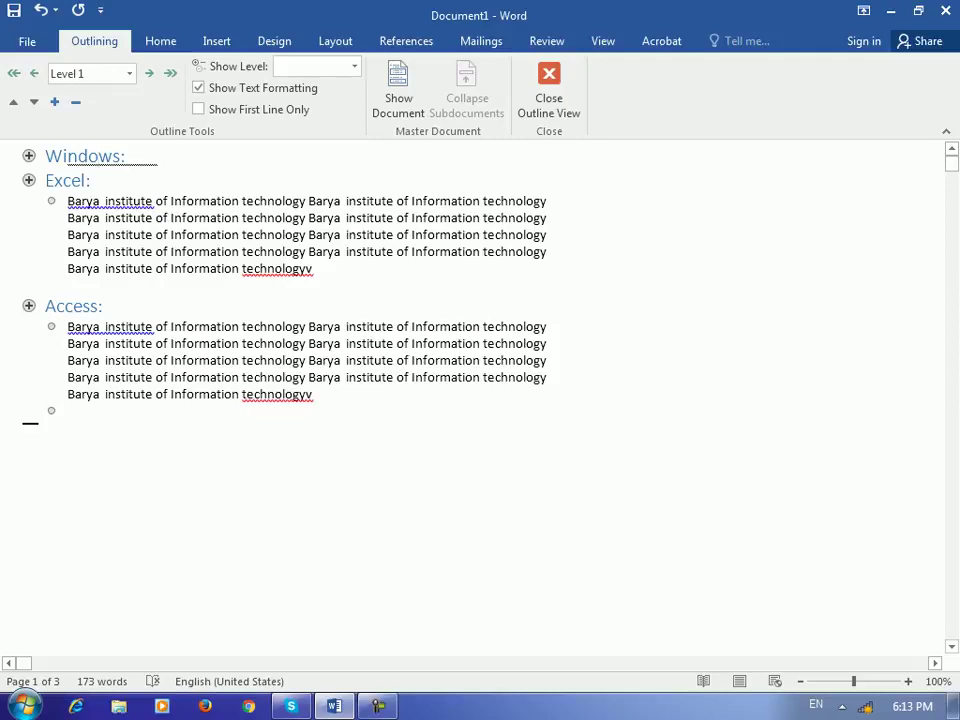
pyautogui.click(55, 102)
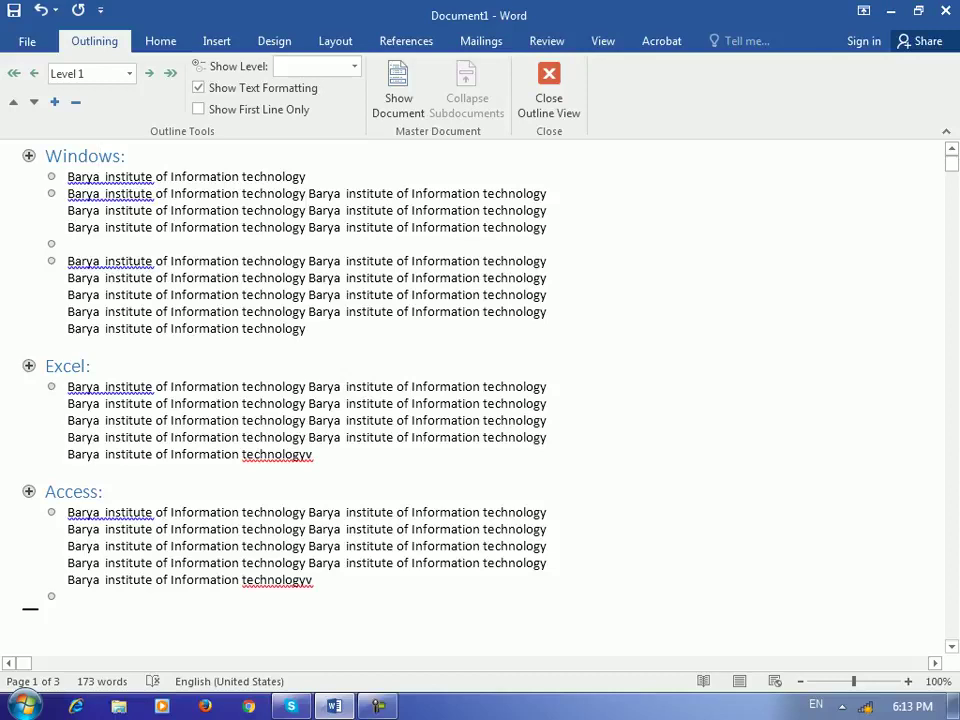
# Step: Turn on Show First Line Only so the outline lists one line per paragraph
pyautogui.moveTo(314, 455); pyautogui.dragTo(48, 367)
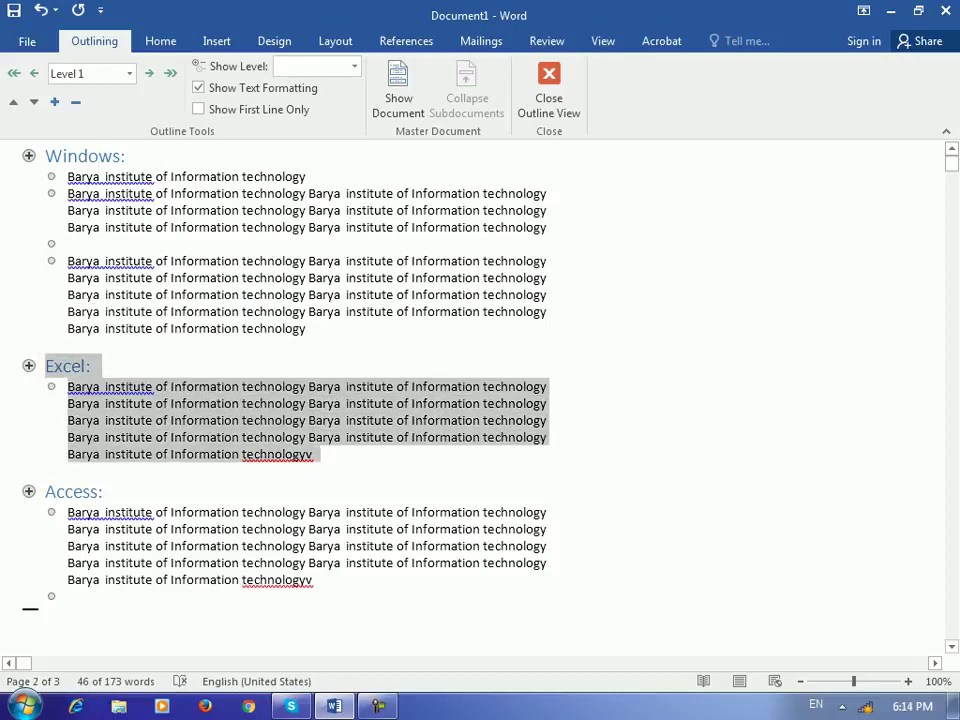
pyautogui.click(168, 437)
pyautogui.moveTo(314, 455); pyautogui.dragTo(48, 367)
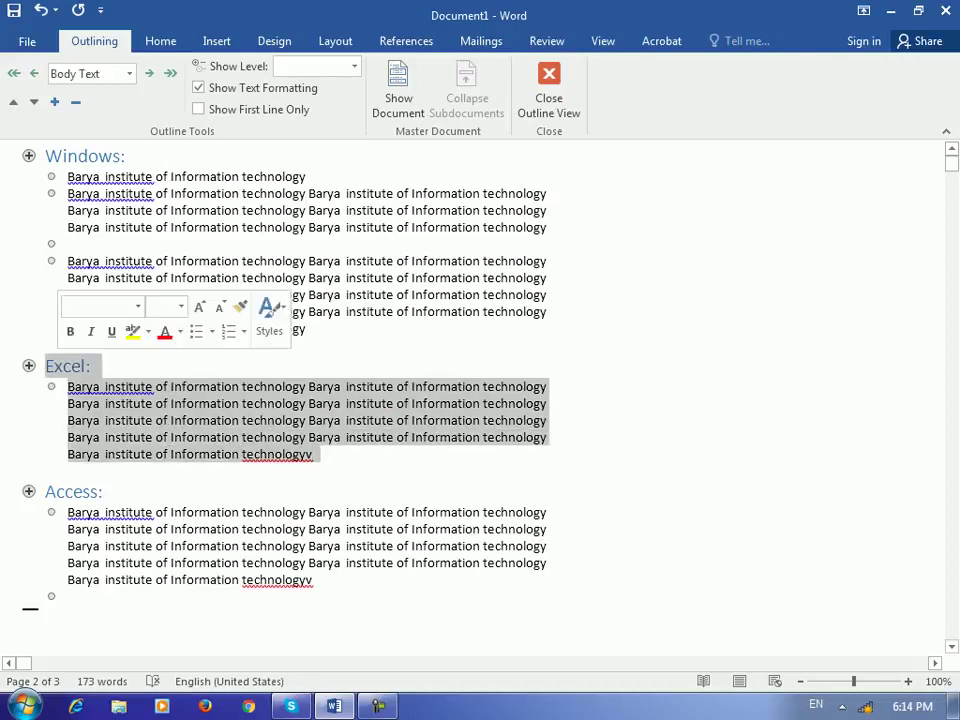
pyautogui.click(258, 437)
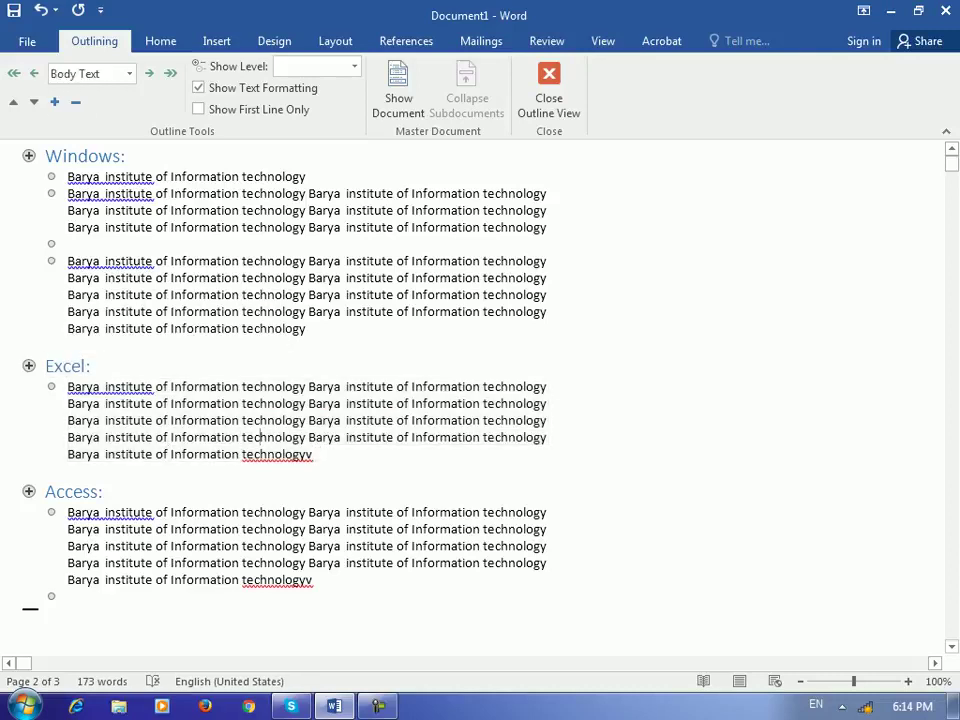
pyautogui.hotkey('alt', 'shift', 'l')
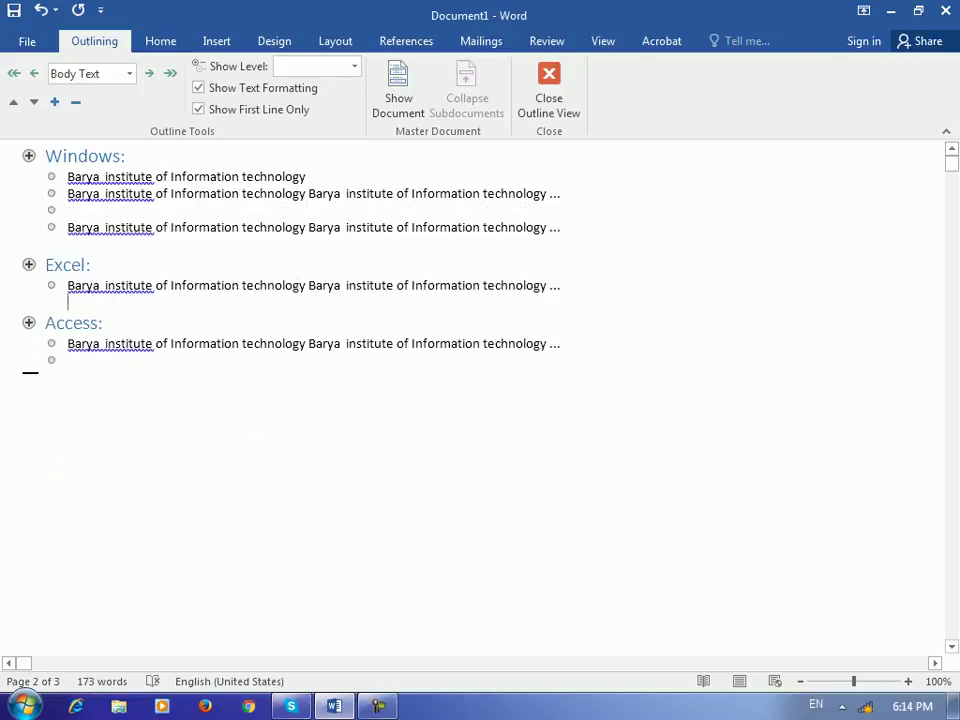
# Step: Select the "Excel:" heading with its paragraph and move the section up above "Windows:"
pyautogui.click(82, 264)
pyautogui.moveTo(549, 286); pyautogui.dragTo(46, 266)
pyautogui.click(13, 102)
pyautogui.click(13, 102)
pyautogui.click(13, 102)
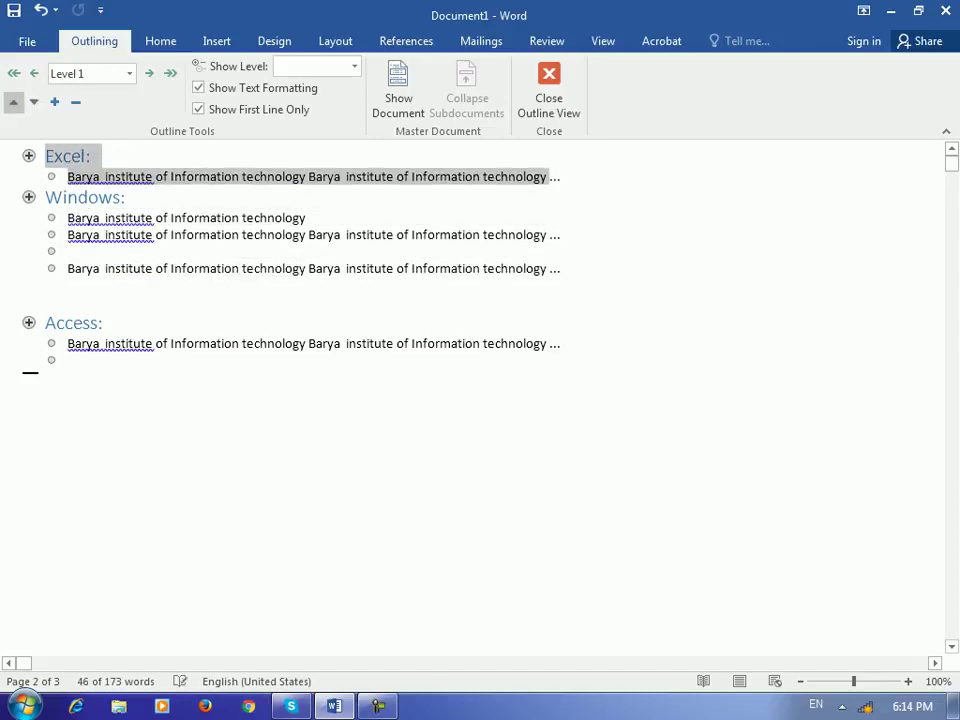
# Step: Move the selected "Excel:" section down below the "Access:" section and close Outline view
pyautogui.click(33, 102)
pyautogui.click(33, 102)
pyautogui.click(33, 102)
pyautogui.click(33, 102)
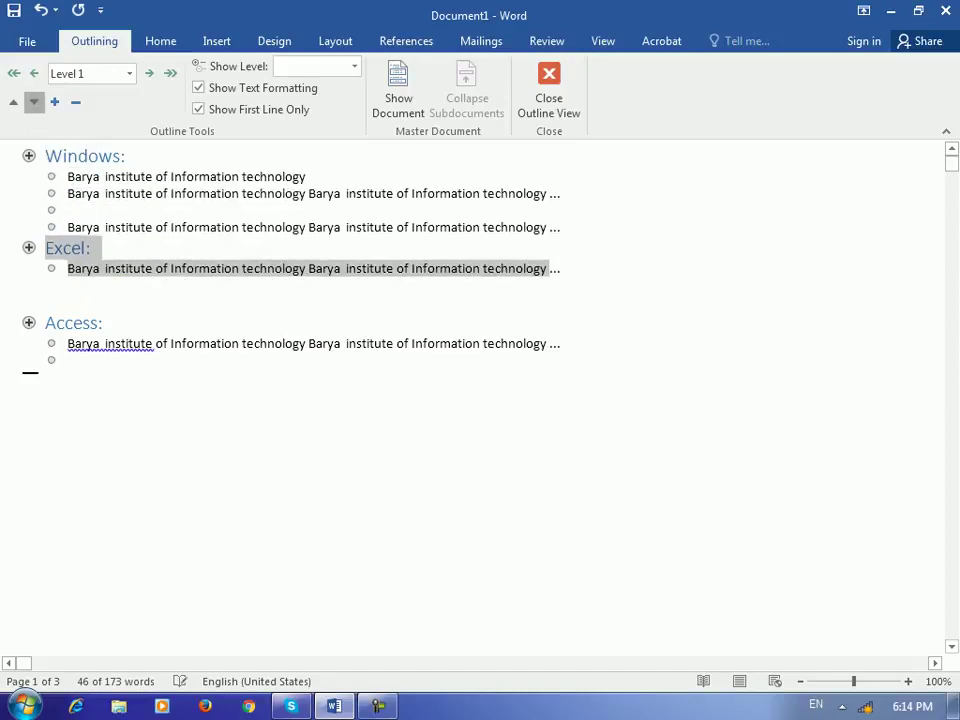
pyautogui.click(33, 102)
pyautogui.click(33, 102)
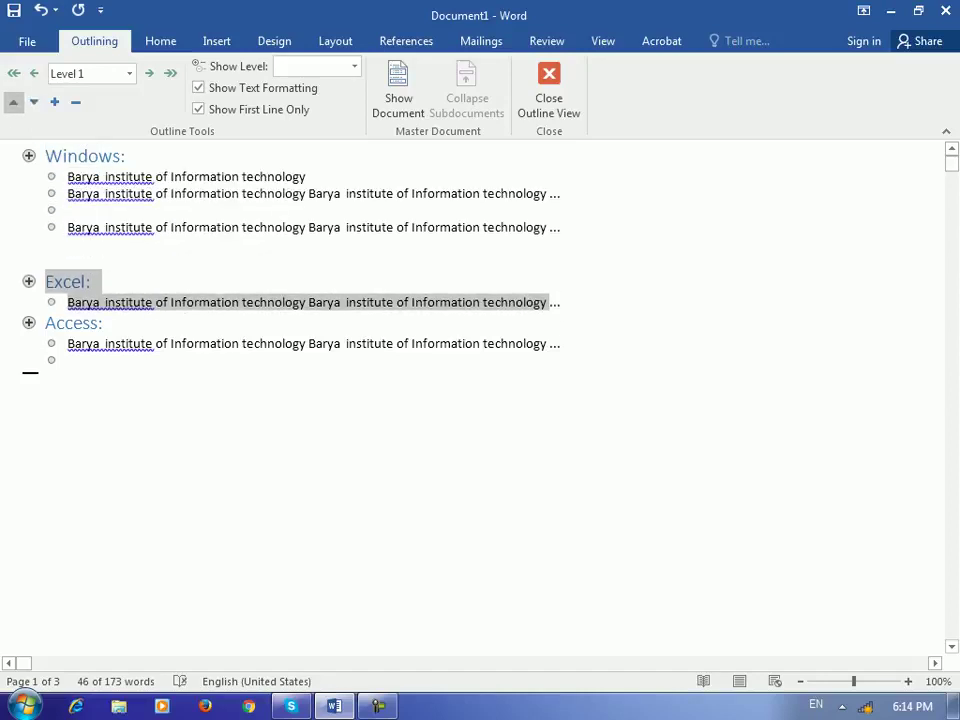
pyautogui.click(33, 102)
pyautogui.click(33, 102)
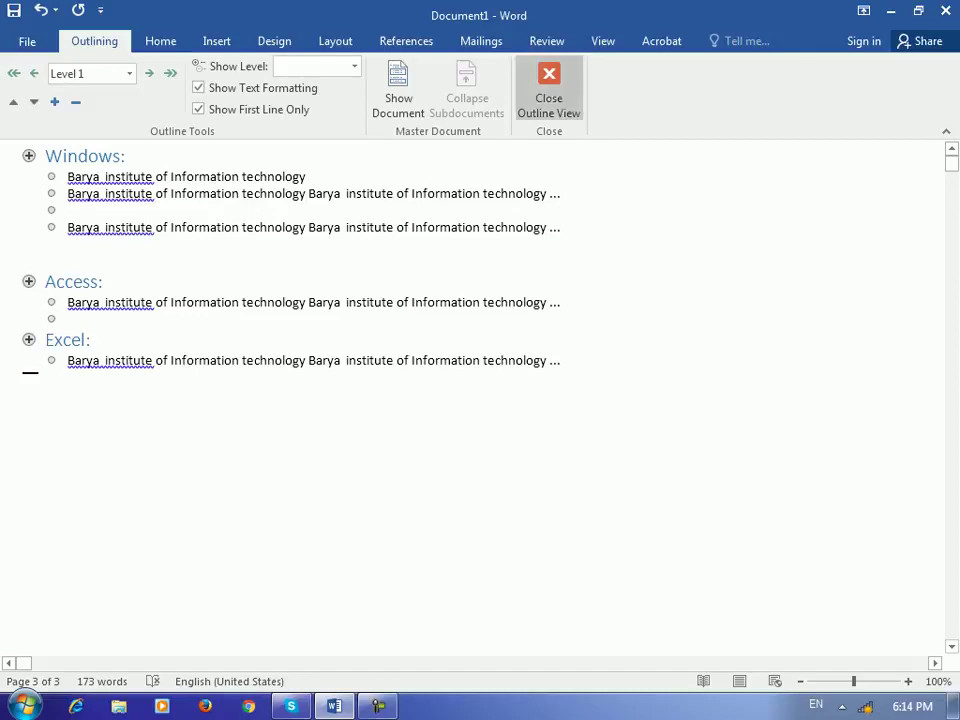
pyautogui.click(549, 90)
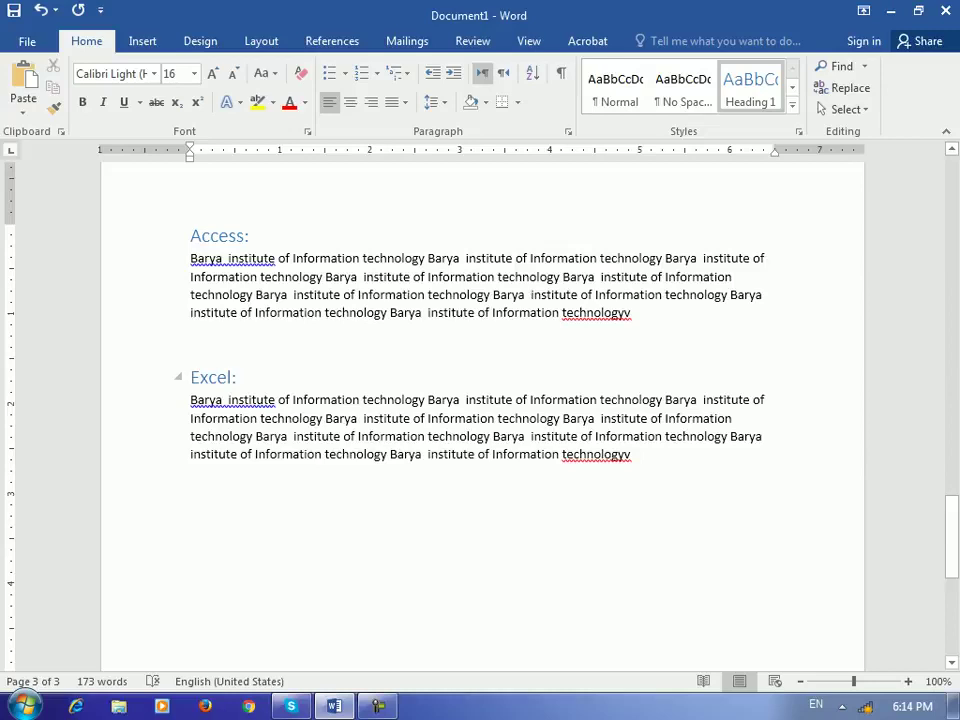
# Step: Switch the document to Outline view with the text of the "Access:" heading selected
pyautogui.moveTo(210, 237); pyautogui.dragTo(244, 237)
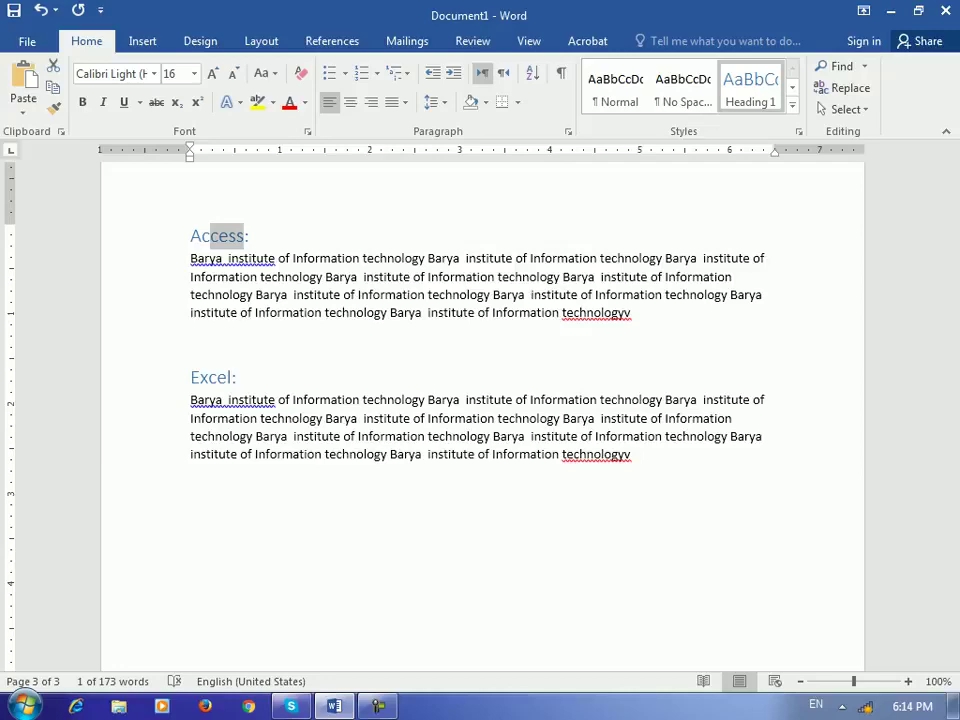
pyautogui.click(529, 41)
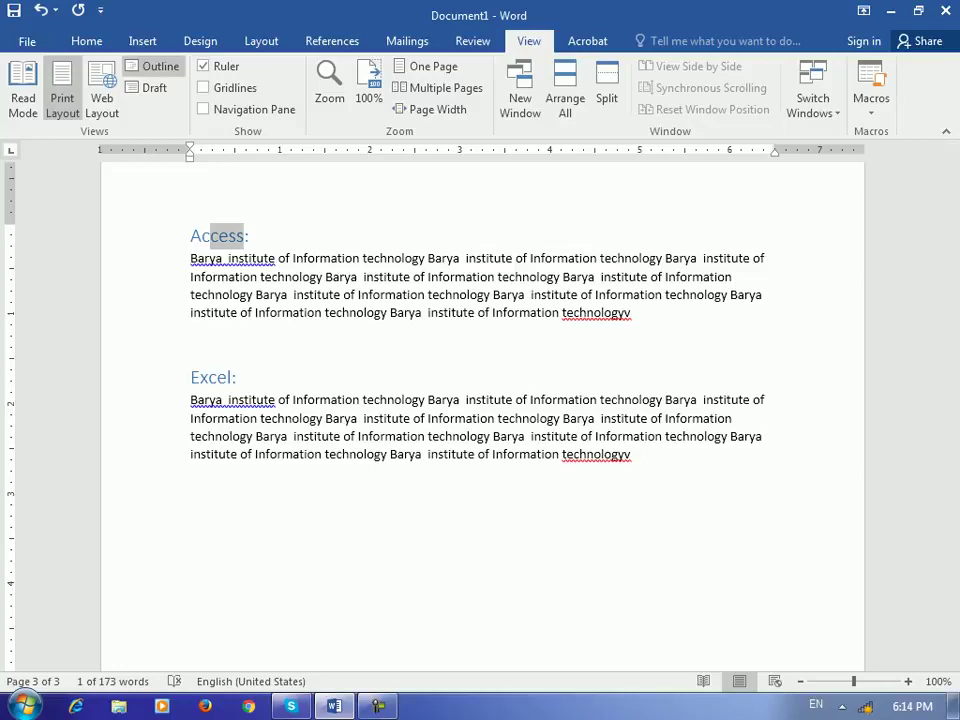
pyautogui.click(150, 66)
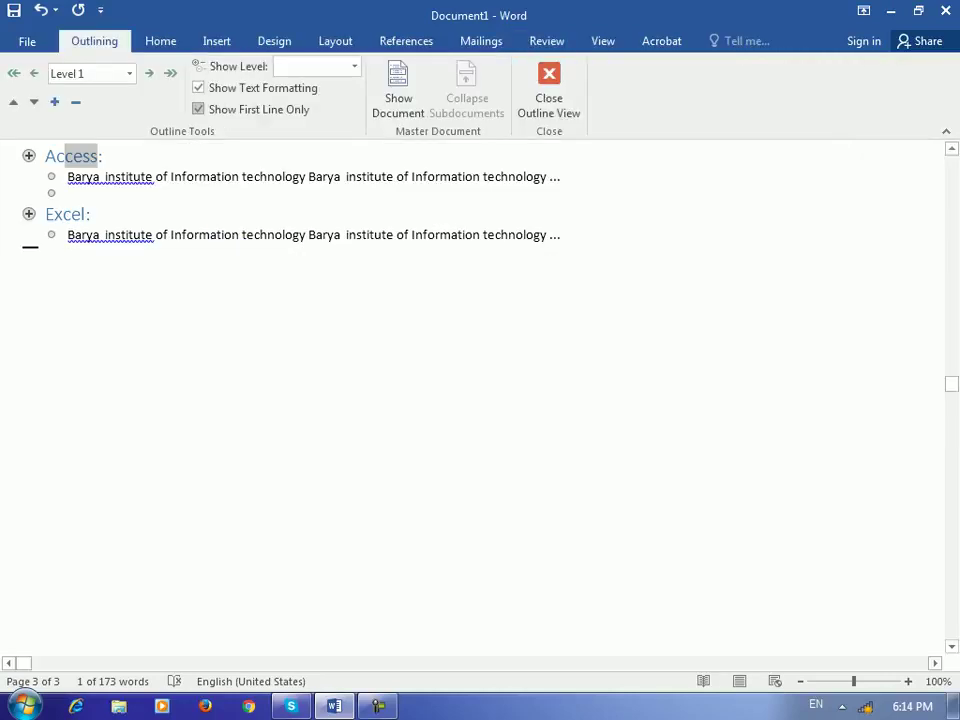
pyautogui.scroll(3, 475, 398)
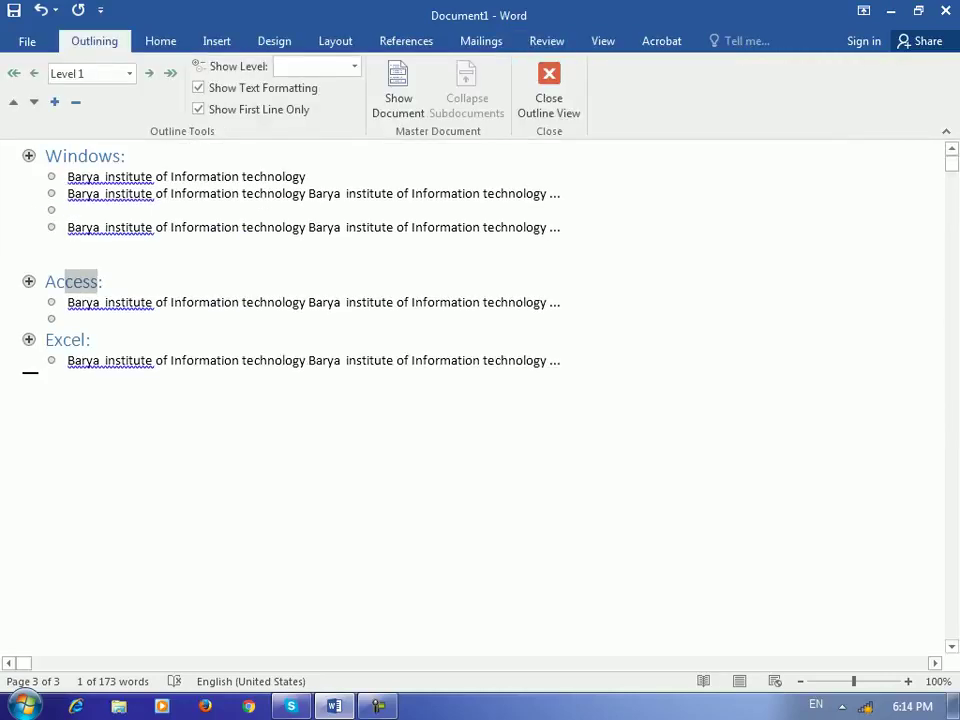
# Step: Move the "Access:" heading with its paragraph up above "Windows:" and close Outline view
pyautogui.click(199, 301)
pyautogui.moveTo(548, 302); pyautogui.dragTo(45, 281)
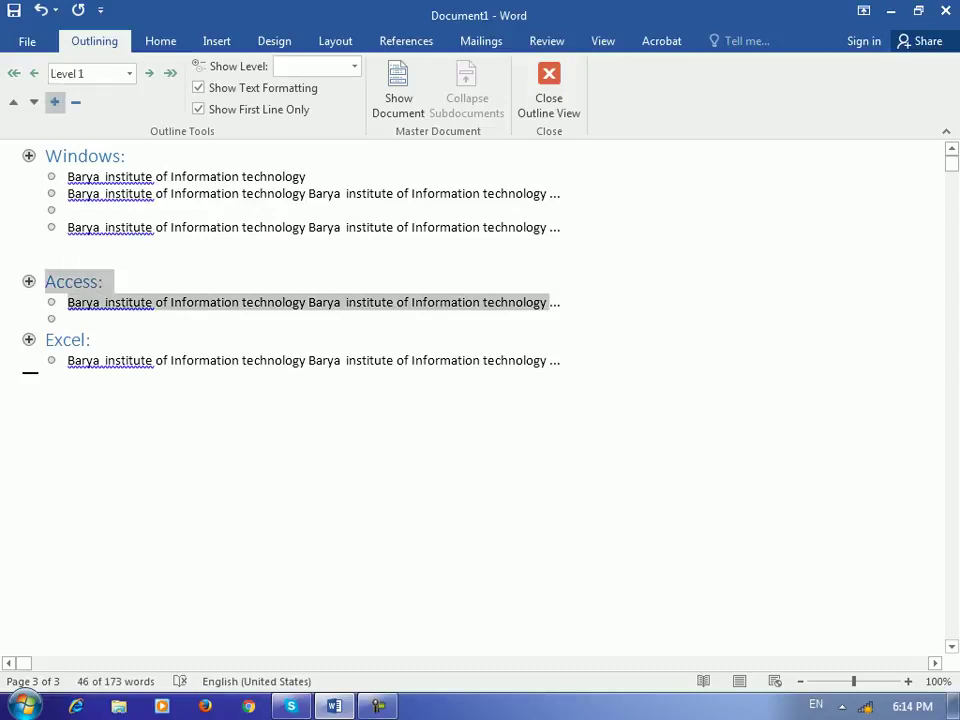
pyautogui.click(13, 101)
pyautogui.click(13, 101)
pyautogui.click(13, 101)
pyautogui.click(13, 101)
pyautogui.click(13, 101)
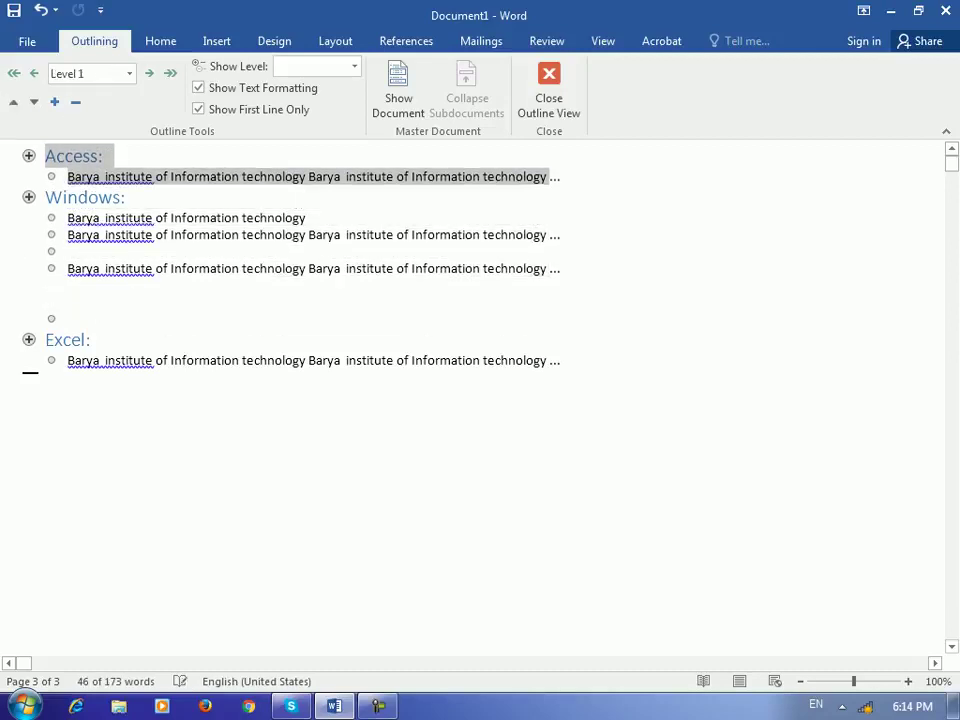
pyautogui.click(549, 92)
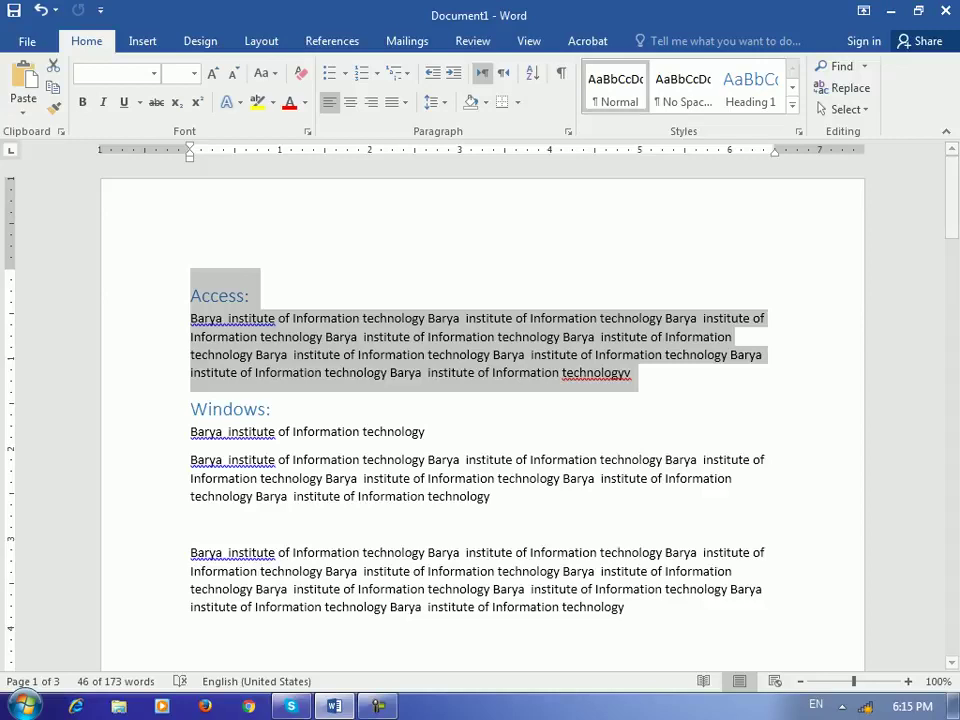
# Step: Check the section order in Outline view and return to Print Layout
pyautogui.click(528, 41)
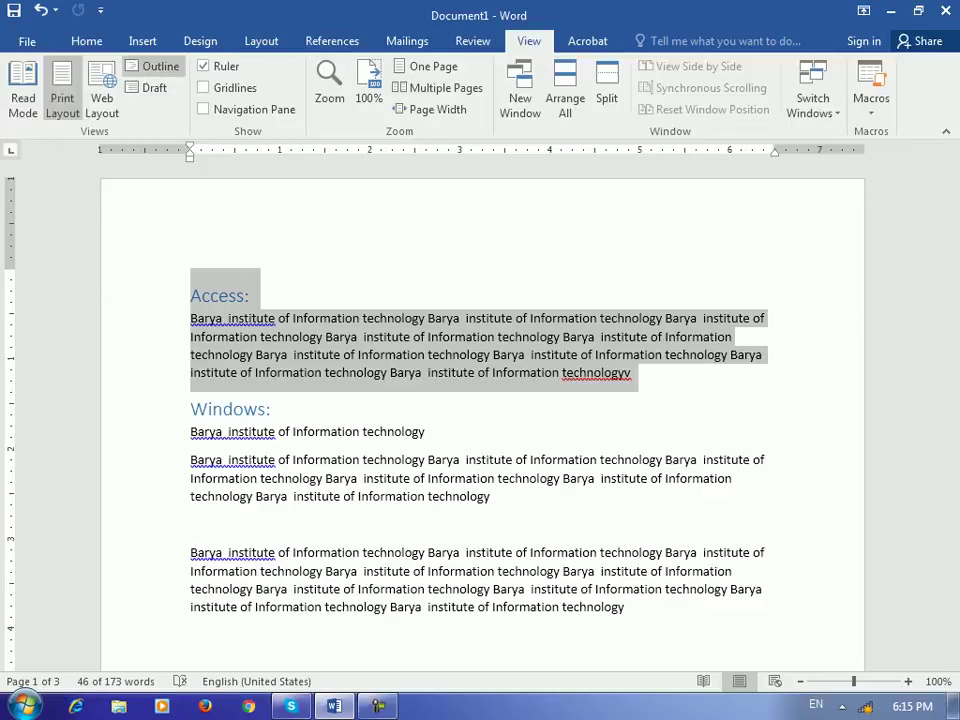
pyautogui.click(153, 66)
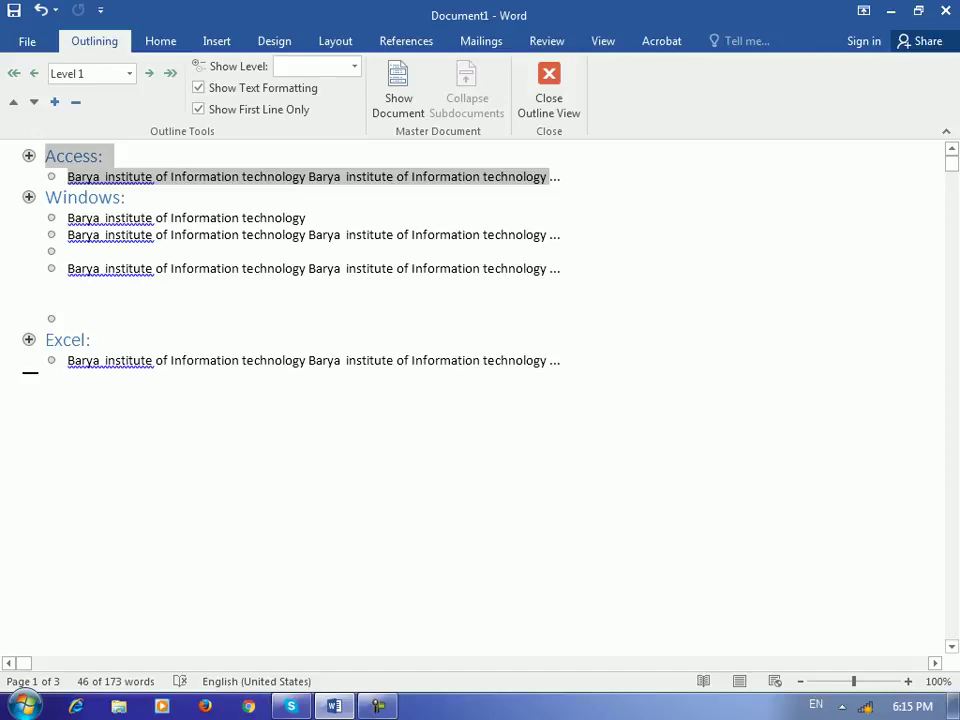
pyautogui.click(549, 90)
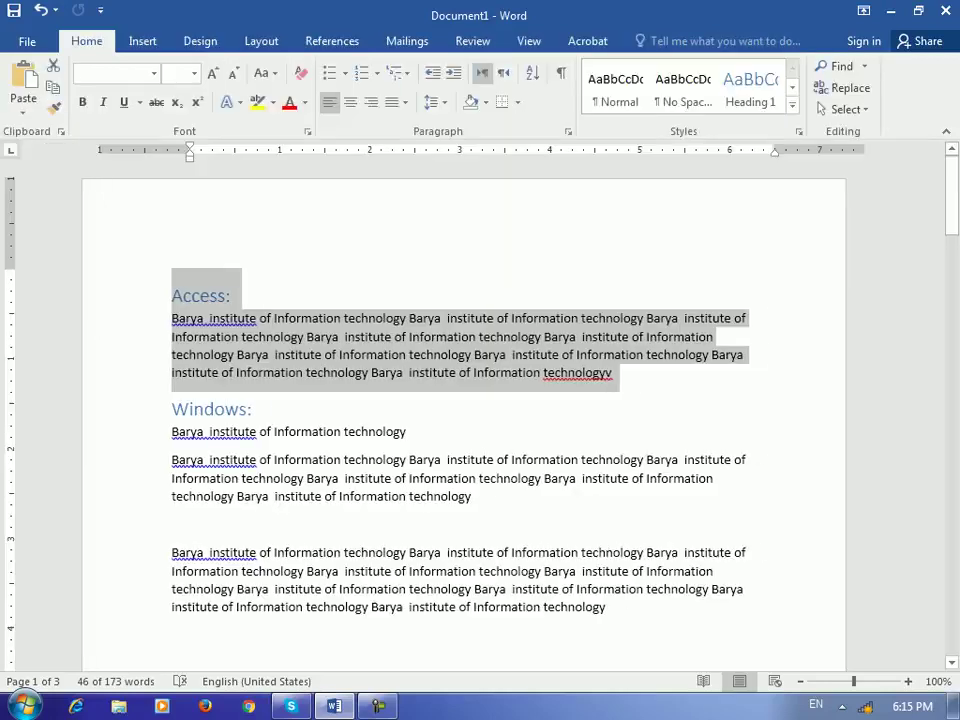
# Step: Turn on the document gridlines, look over the pages with them, and turn them off again
pyautogui.click(528, 41)
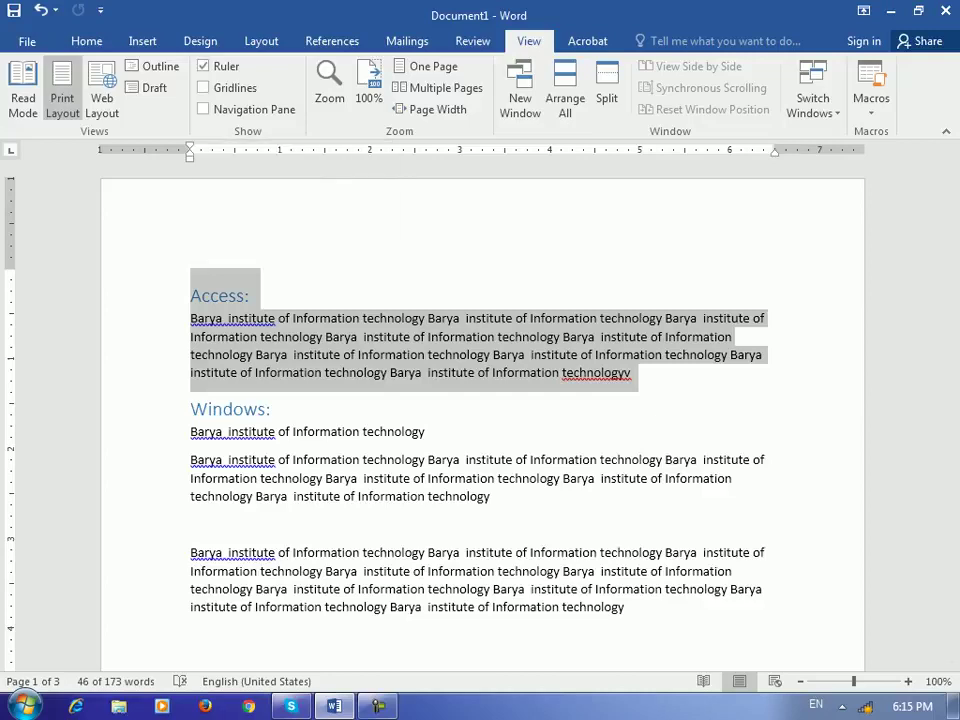
pyautogui.click(203, 66)
pyautogui.click(203, 87)
pyautogui.scroll(-10, 480, 400)
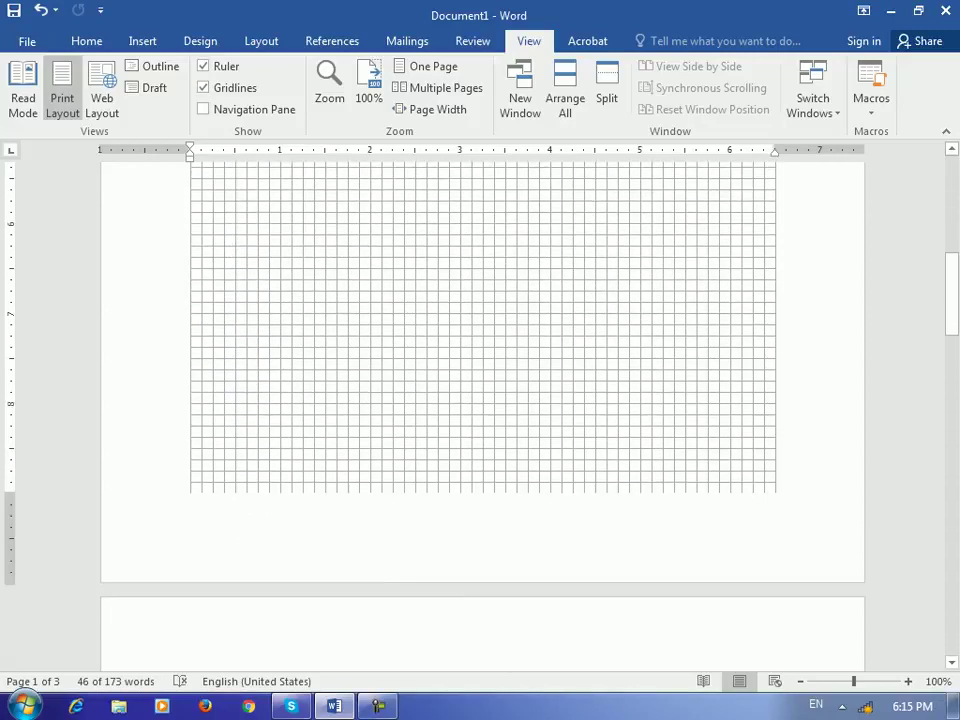
pyautogui.scroll(-3, 480, 400)
pyautogui.scroll(10, 480, 400)
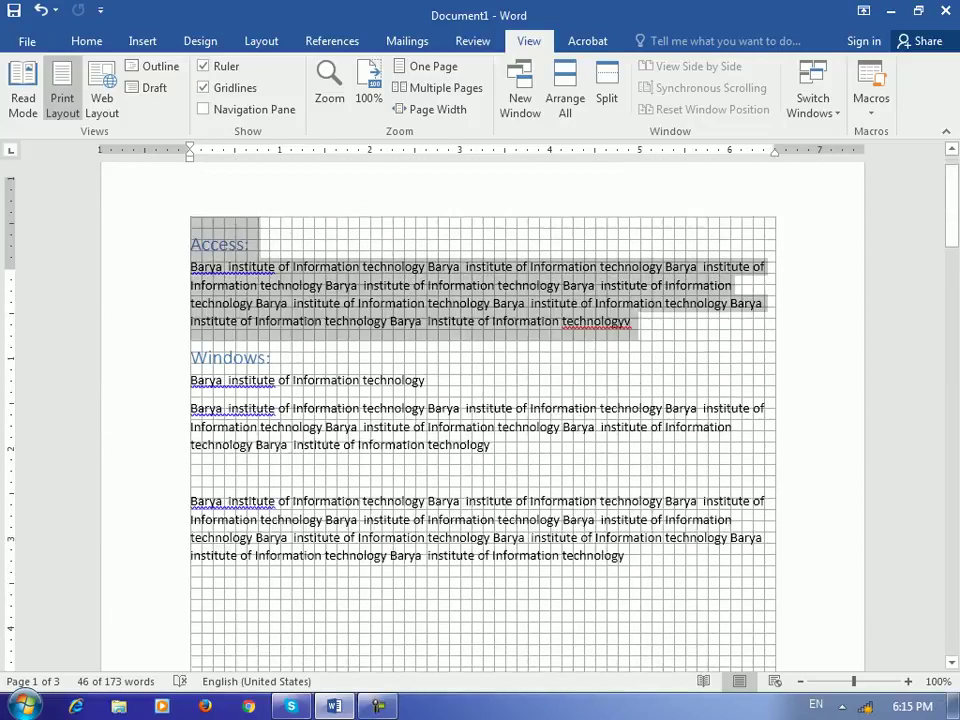
pyautogui.click(203, 87)
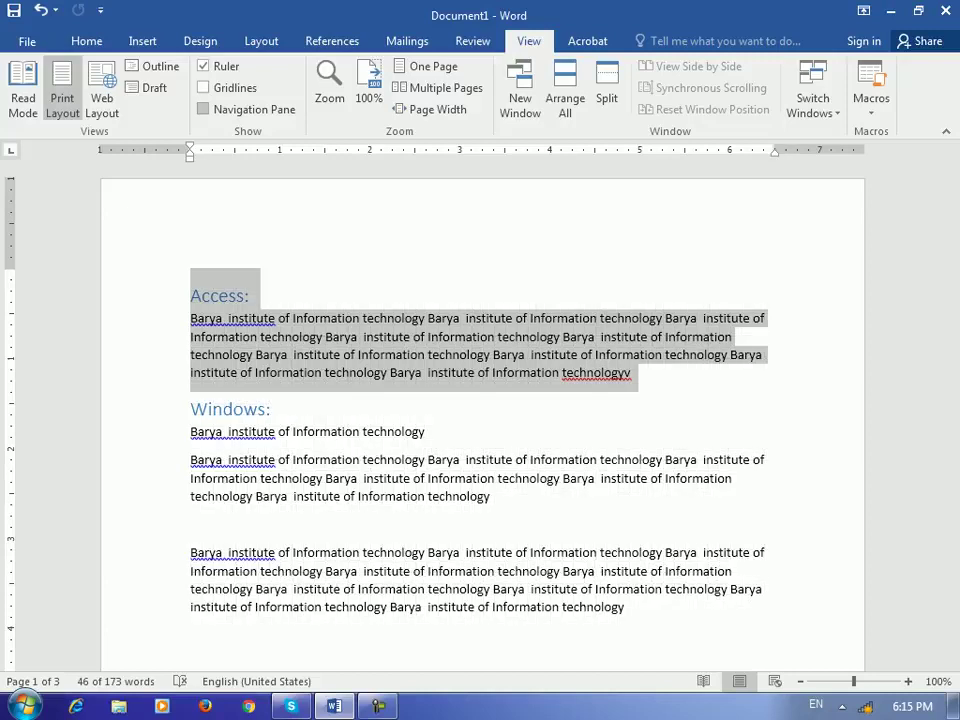
# Step: Show the Navigation pane and use its headings list to jump to the "Windows:" and "Excel:" sections
pyautogui.click(203, 109)
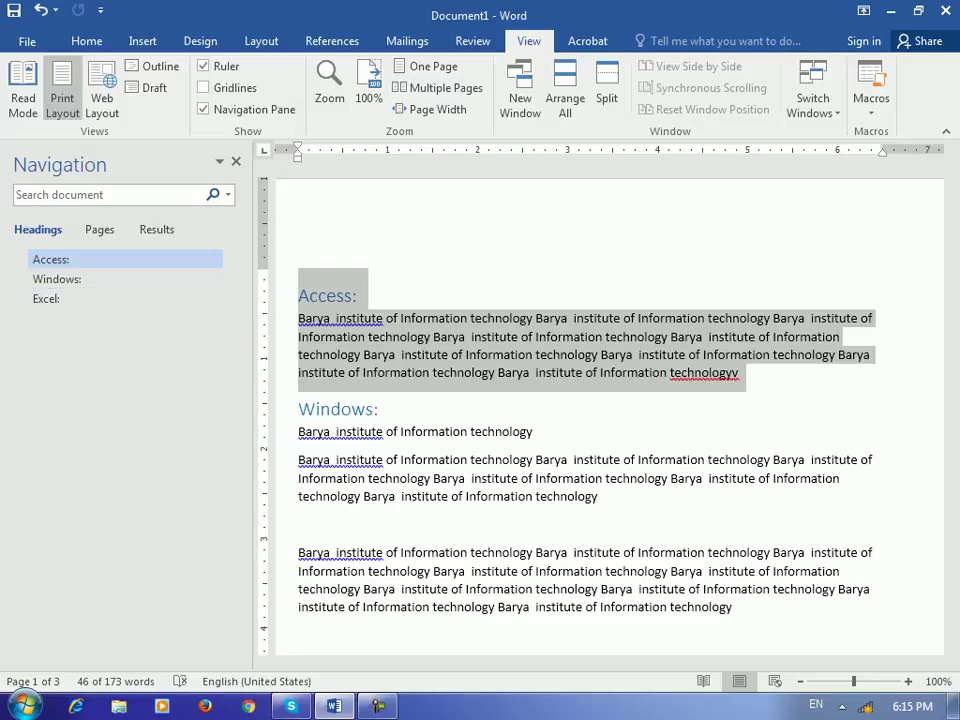
pyautogui.click(344, 295)
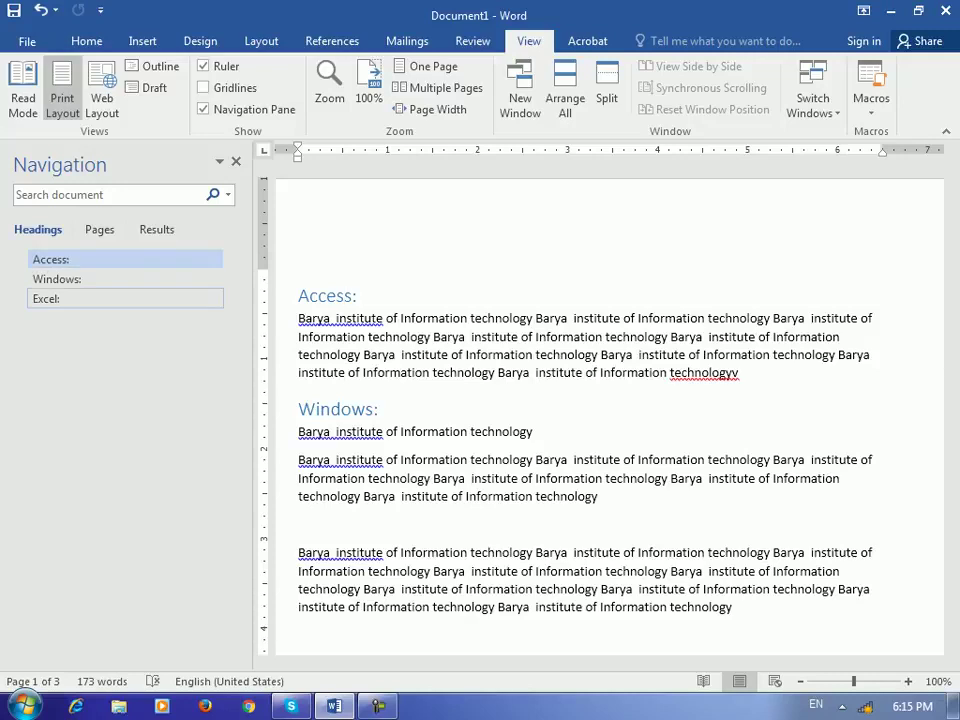
pyautogui.click(60, 279)
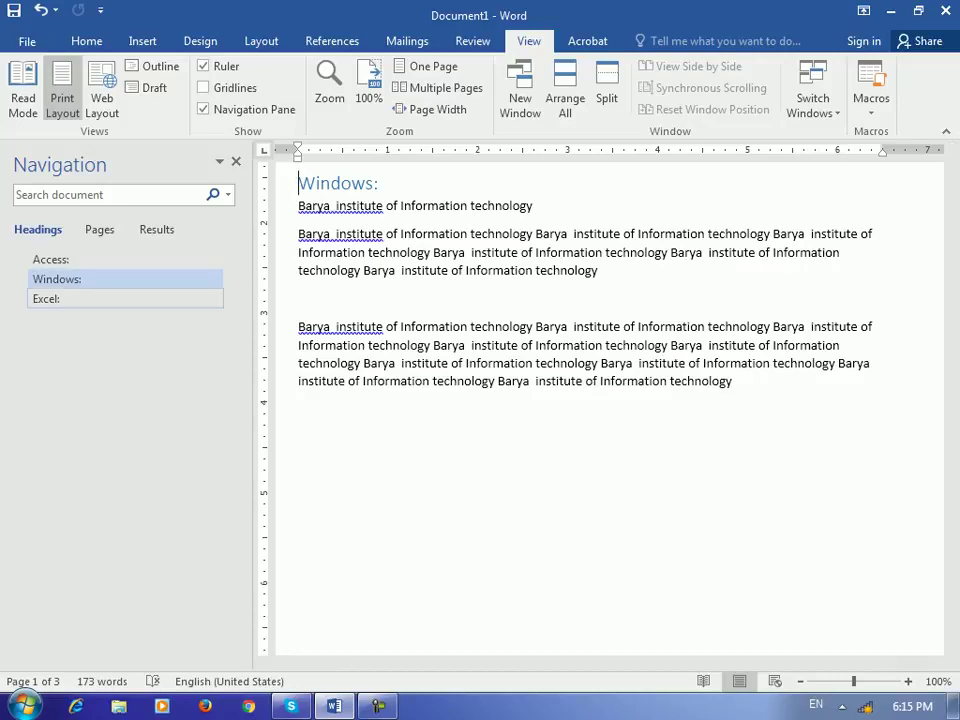
pyautogui.click(46, 299)
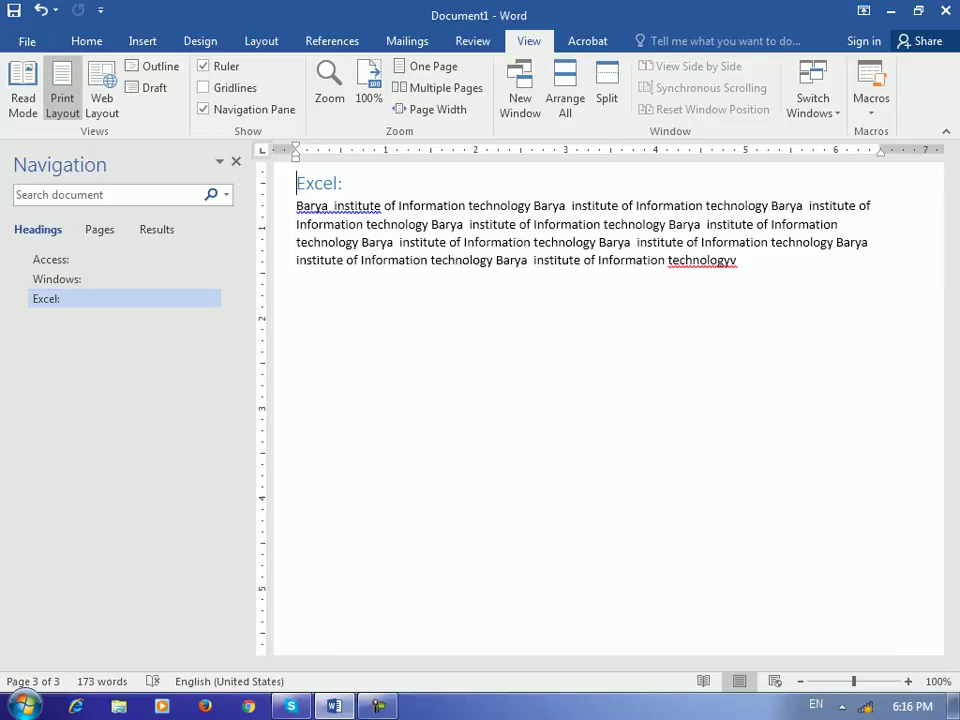
# Step: Narrow the Navigation pane and jump through the "Access:", "Windows:" and "Excel:" headings in order
pyautogui.moveTo(252, 400); pyautogui.dragTo(166, 400)
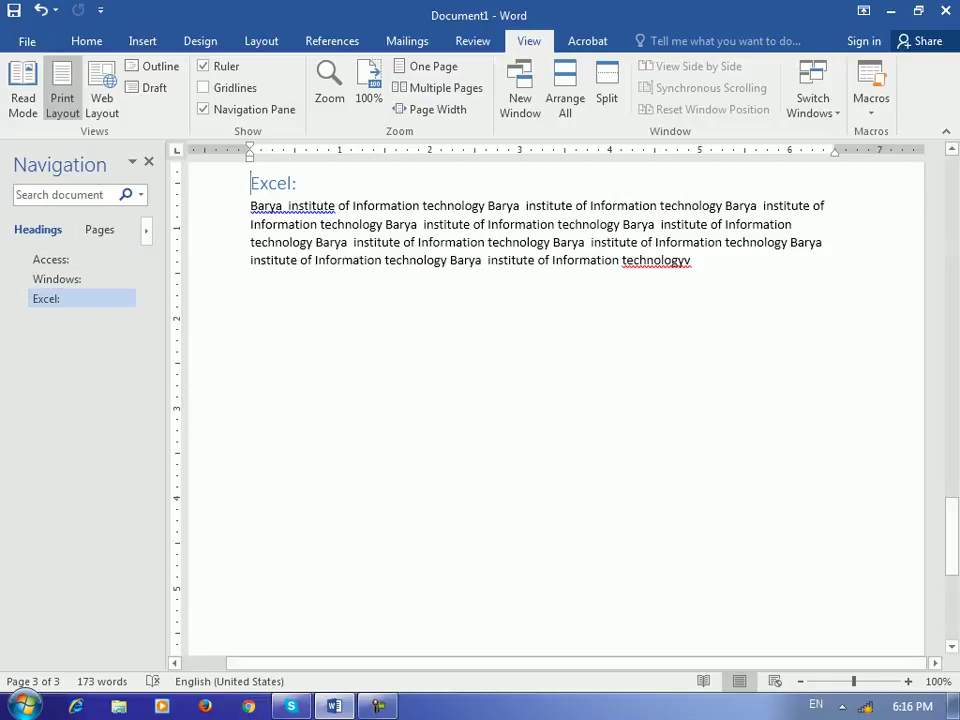
pyautogui.moveTo(951, 525); pyautogui.dragTo(951, 204)
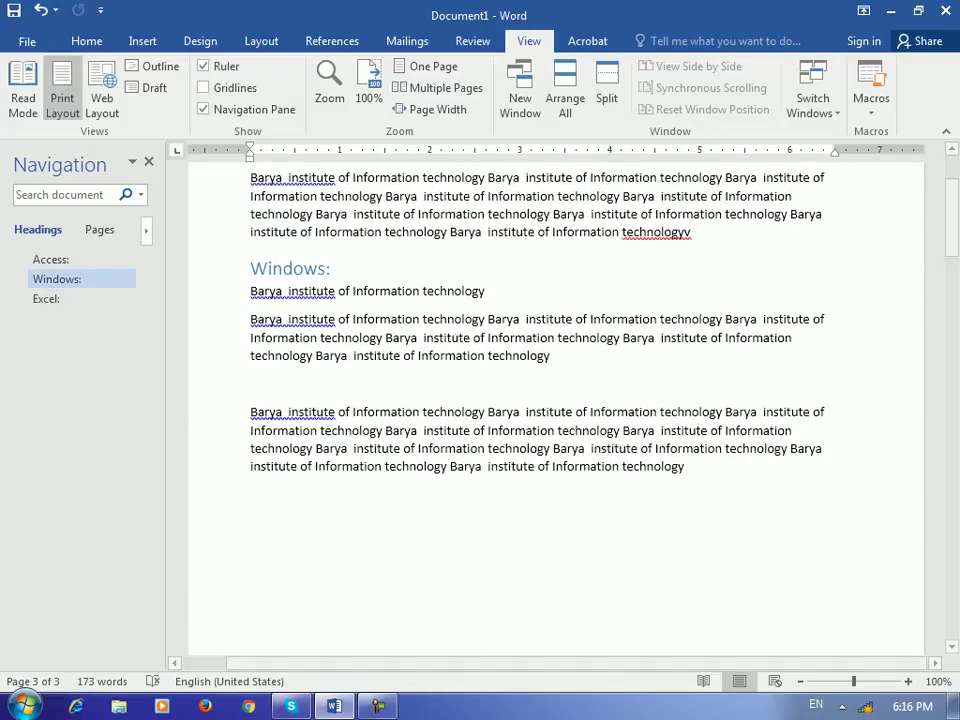
pyautogui.click(64, 260)
pyautogui.click(64, 279)
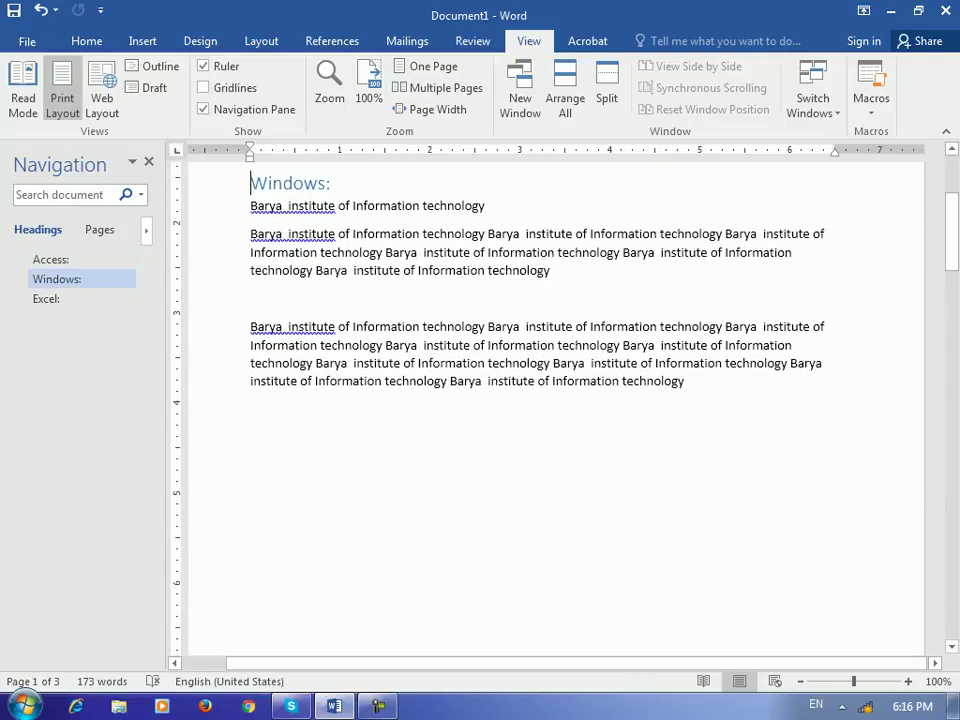
pyautogui.click(46, 299)
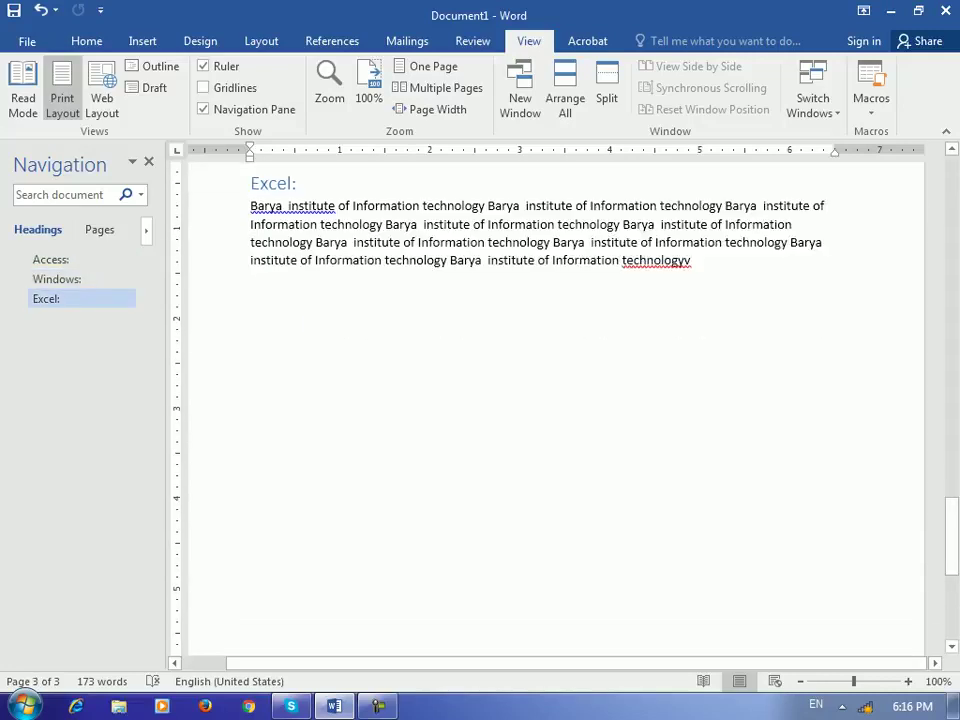
# Step: Show the page thumbnails in the Navigation pane and go to page 1 and page 2
pyautogui.click(100, 230)
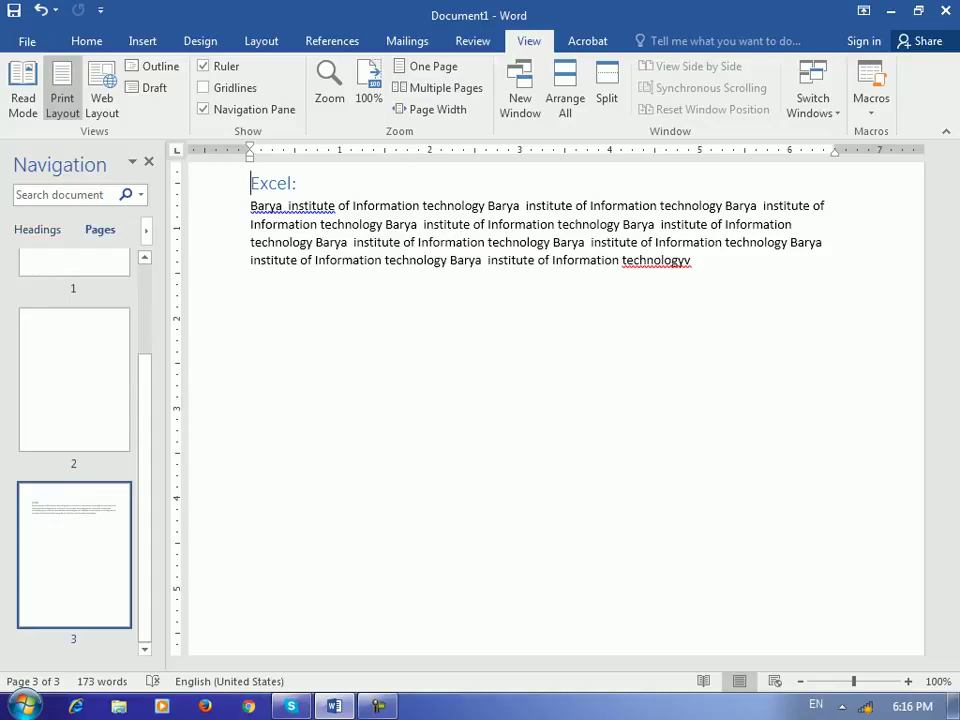
pyautogui.scroll(2, 74, 450)
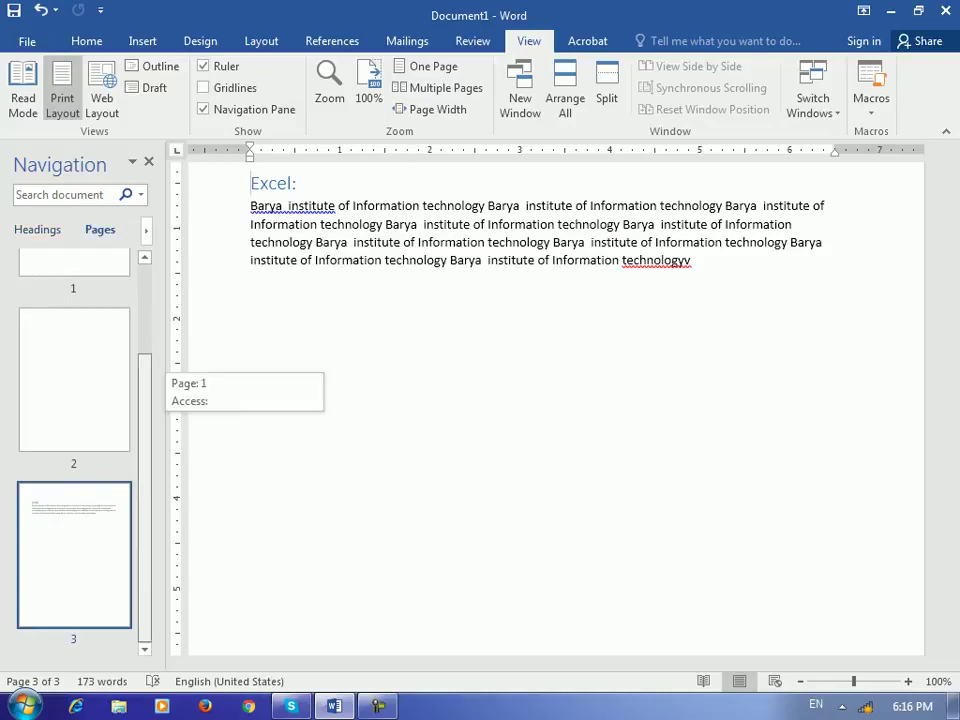
pyautogui.moveTo(145, 408)
pyautogui.mouseDown()
pyautogui.moveTo(145, 499)
pyautogui.moveTo(145, 408)
pyautogui.mouseUp()
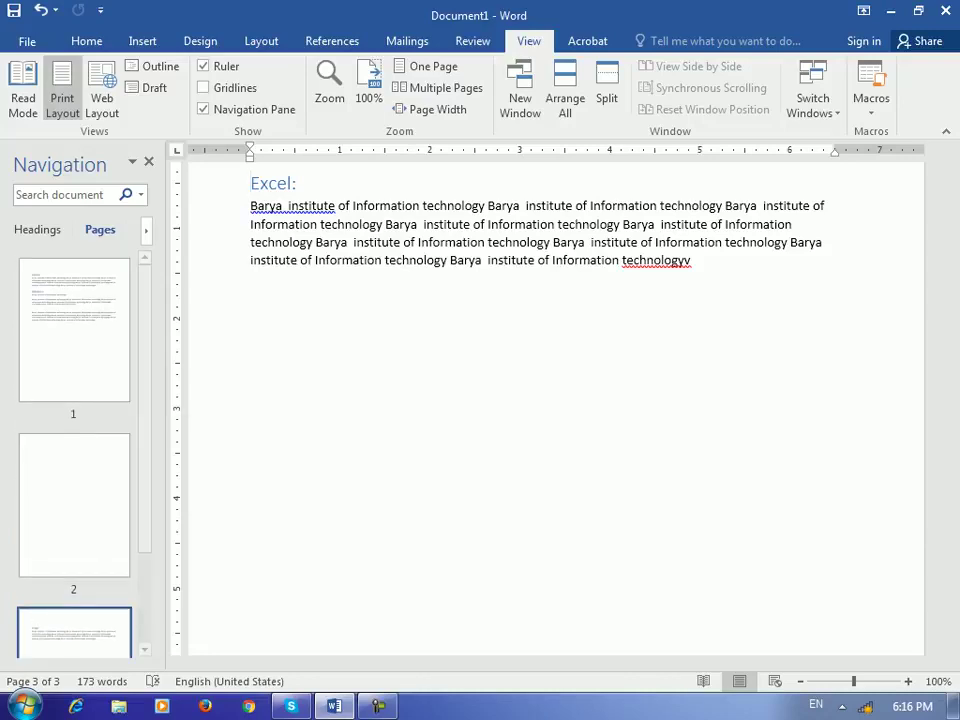
pyautogui.click(74, 330)
pyautogui.click(74, 505)
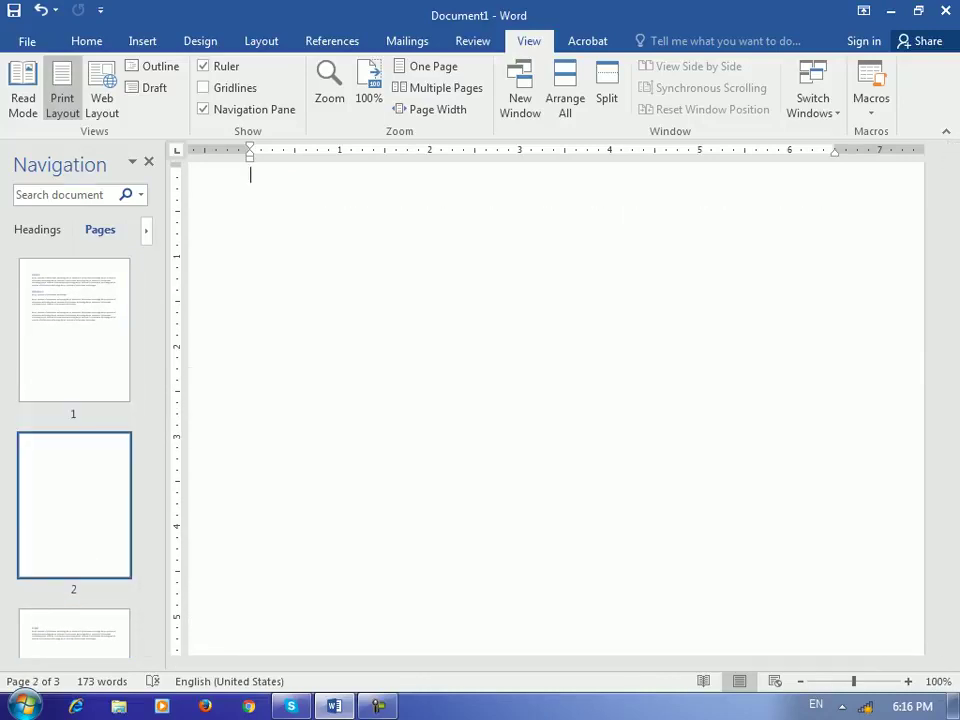
# Step: Widen the Navigation pane, switch it to the search results view, and return to the start of the document
pyautogui.moveTo(166, 400); pyautogui.dragTo(213, 400)
pyautogui.click(157, 230)
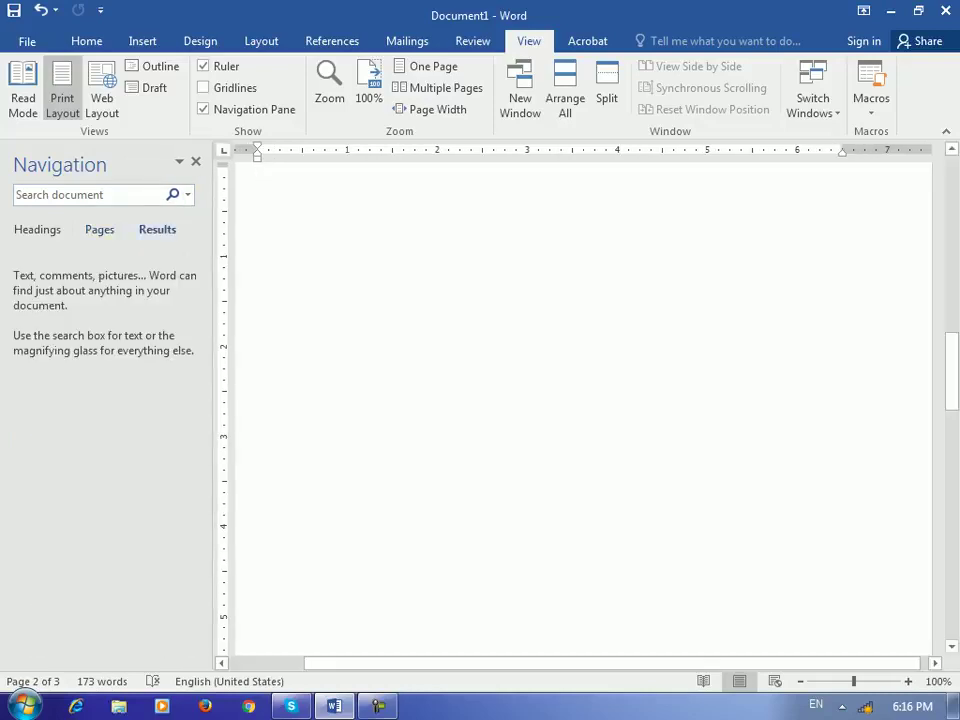
pyautogui.scroll(10, 584, 410)
pyautogui.scroll(6, 584, 410)
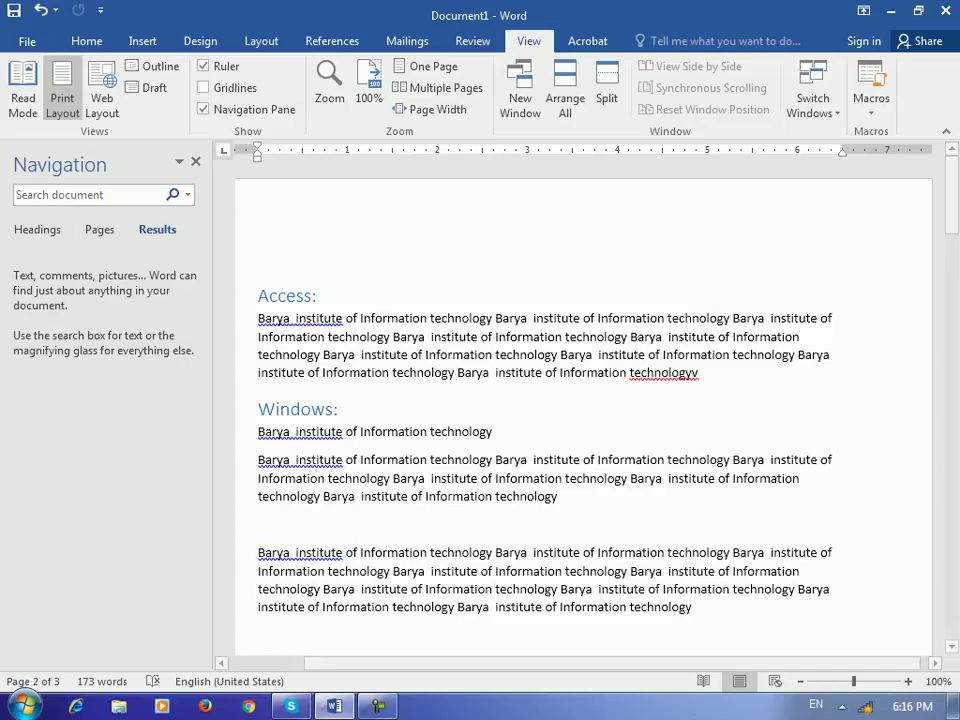
# Step: Search the document for "barya" and show which headings contain the matches
pyautogui.click(87, 41)
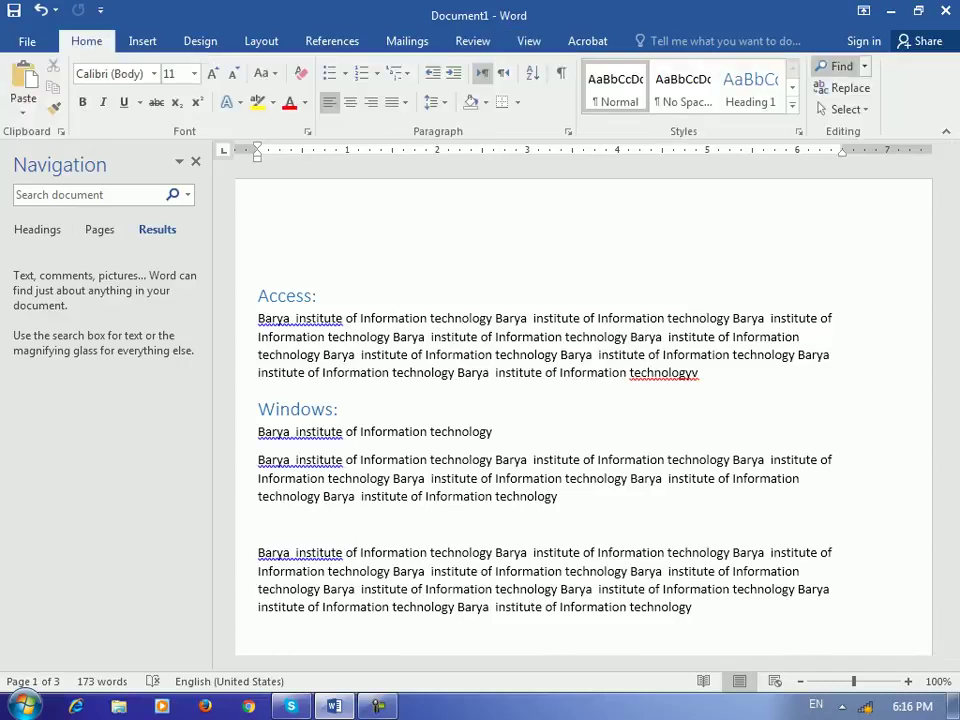
pyautogui.click(838, 66)
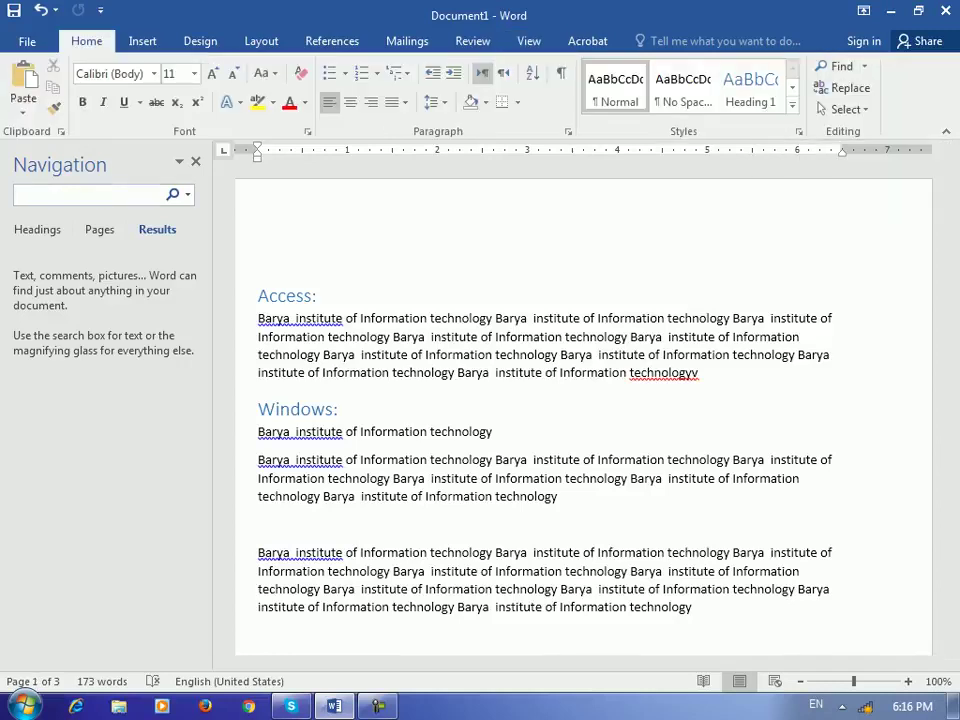
pyautogui.write('barya')
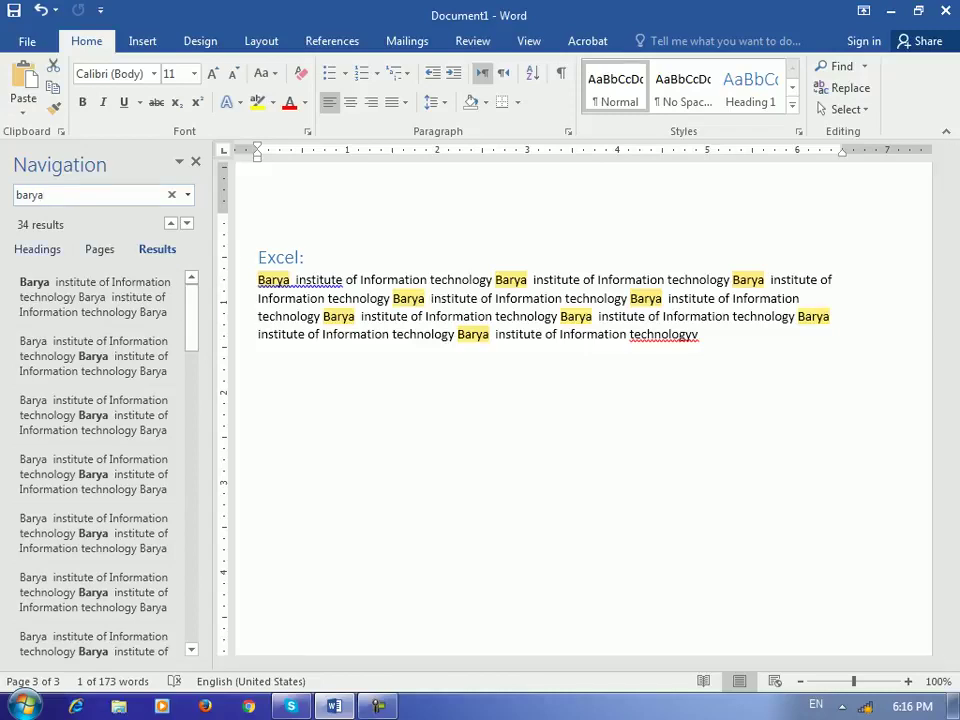
pyautogui.click(38, 249)
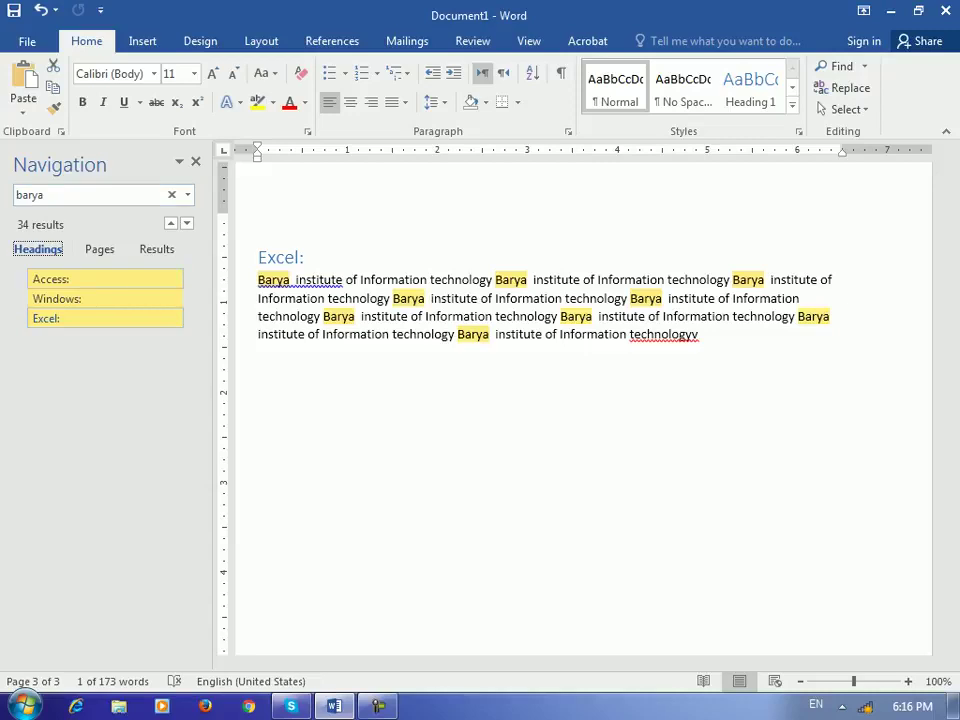
# Step: Clear the search text and hide the Navigation pane
pyautogui.click(17, 195)
pyautogui.press('Delete')
pyautogui.press('Delete')
pyautogui.press('Delete')
pyautogui.press('Delete')
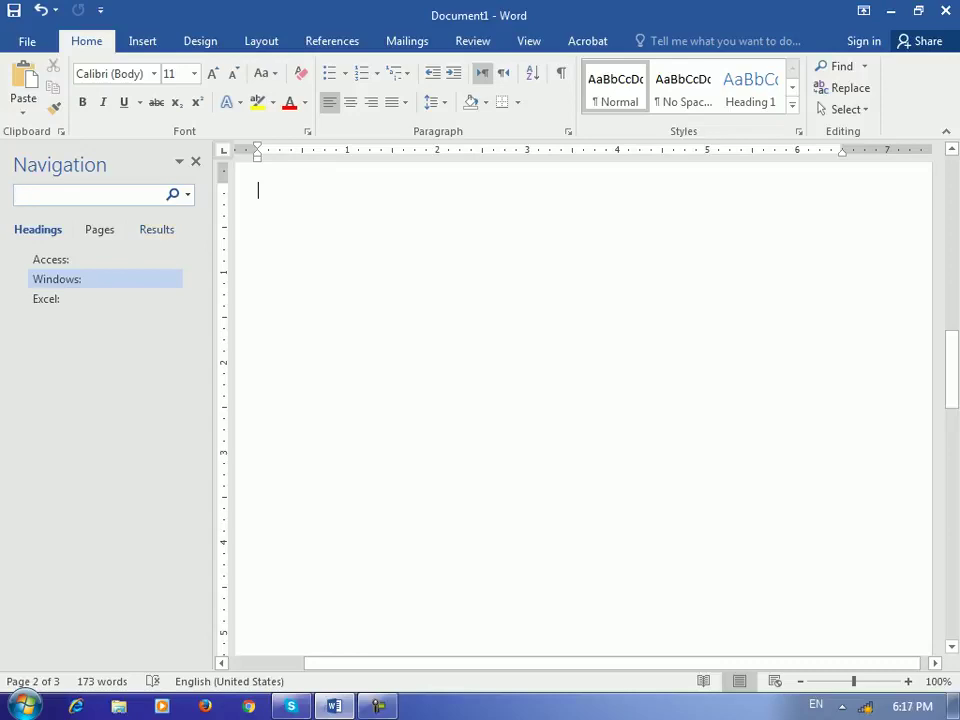
pyautogui.click(528, 41)
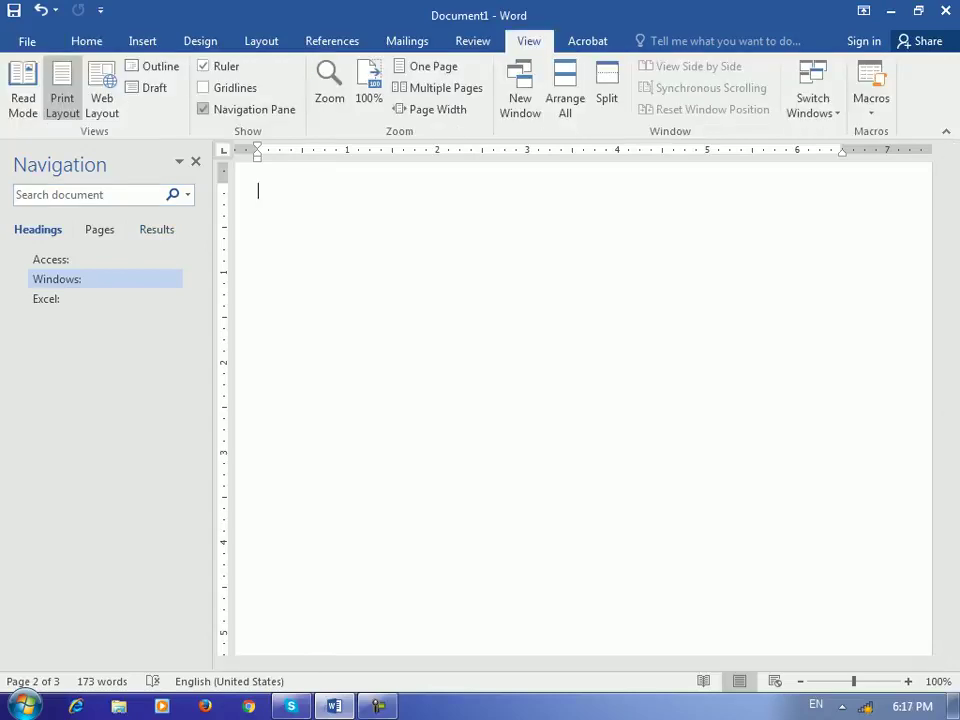
pyautogui.click(203, 109)
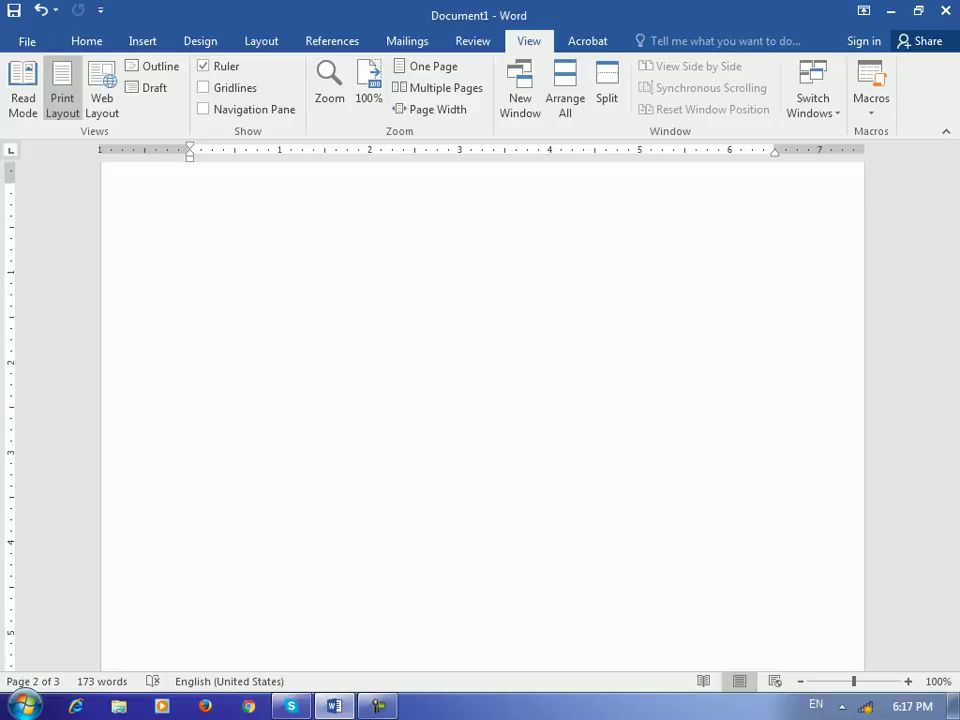
# Step: Return to the start of the document, zoom in to 180% and out to 87%, and restore the zoom to 100%
pyautogui.scroll(3, 480, 415)
pyautogui.scroll(6, 480, 415)
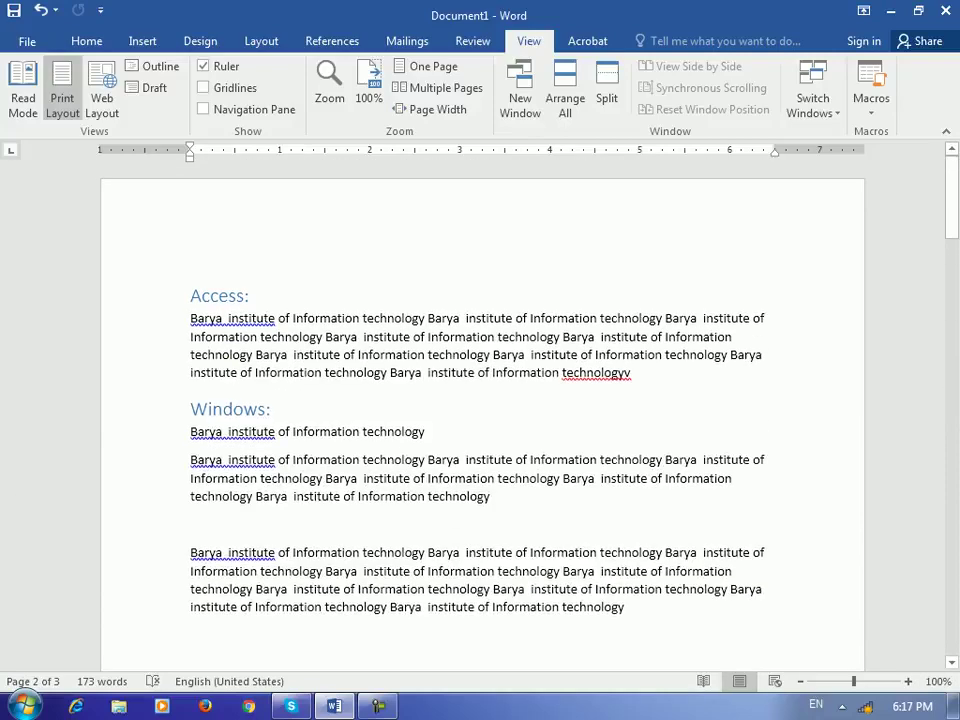
pyautogui.click(478, 354)
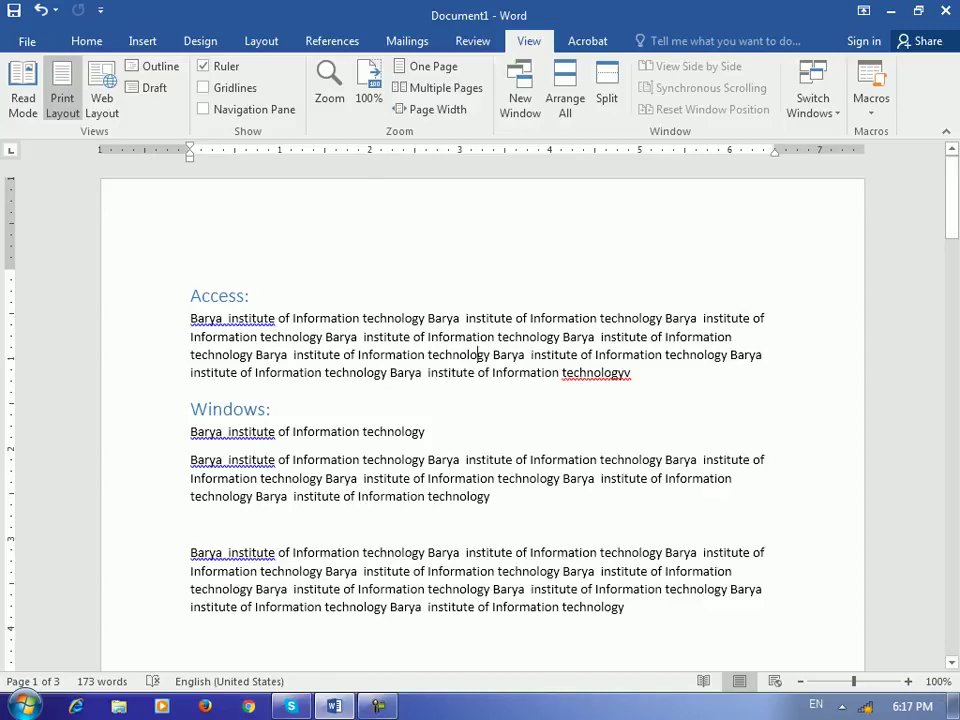
pyautogui.keyDown('ctrl'); pyautogui.scroll(8, 480, 410); pyautogui.keyUp('ctrl')
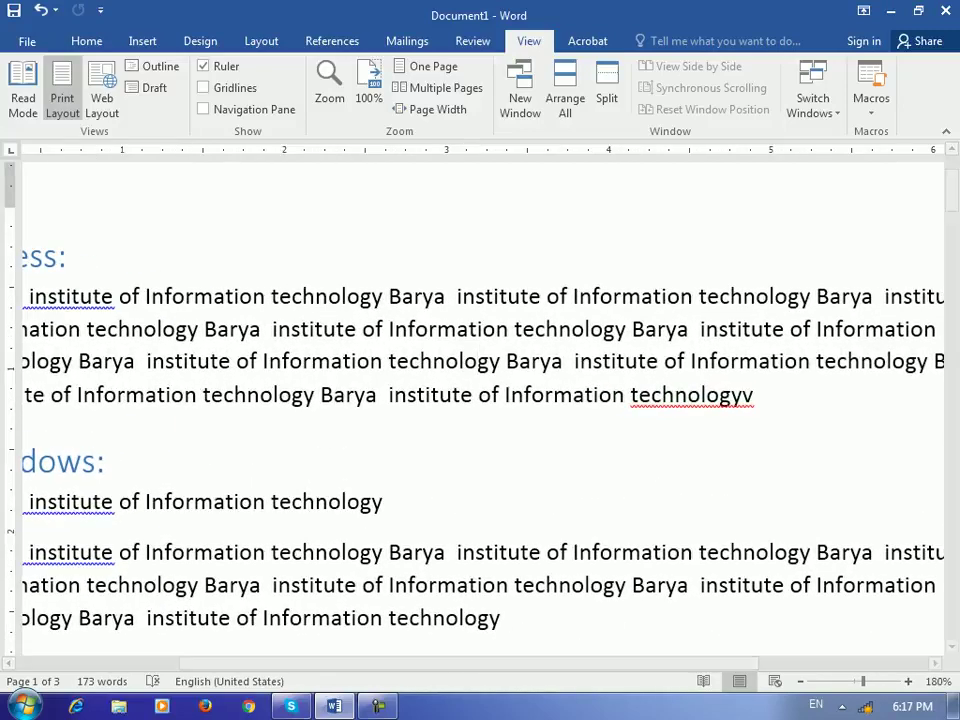
pyautogui.moveTo(866, 681); pyautogui.dragTo(848, 681)
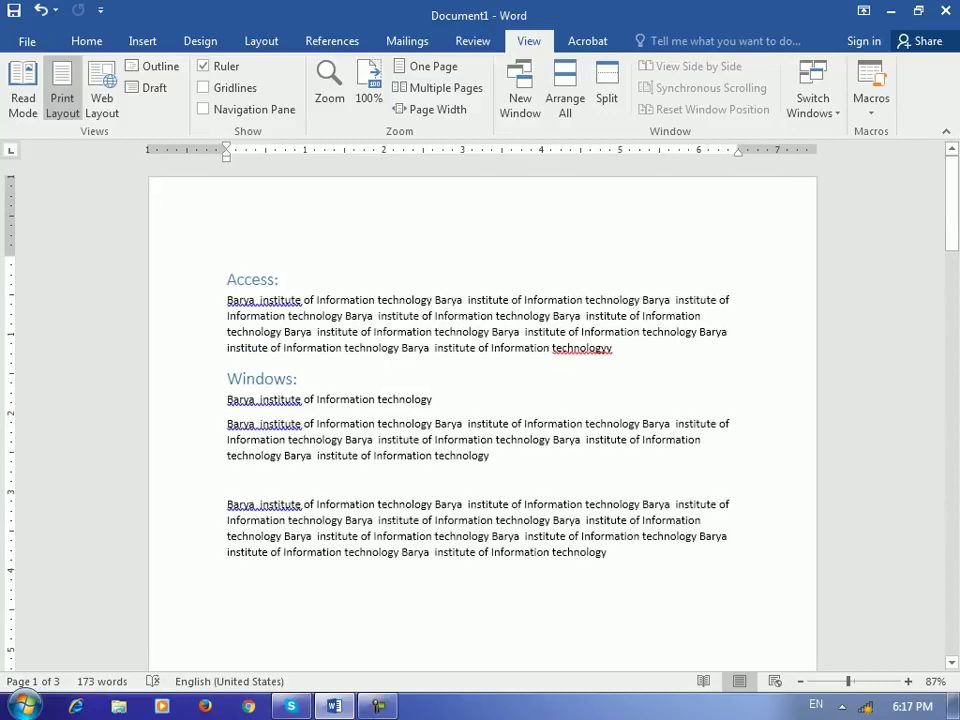
pyautogui.click(369, 90)
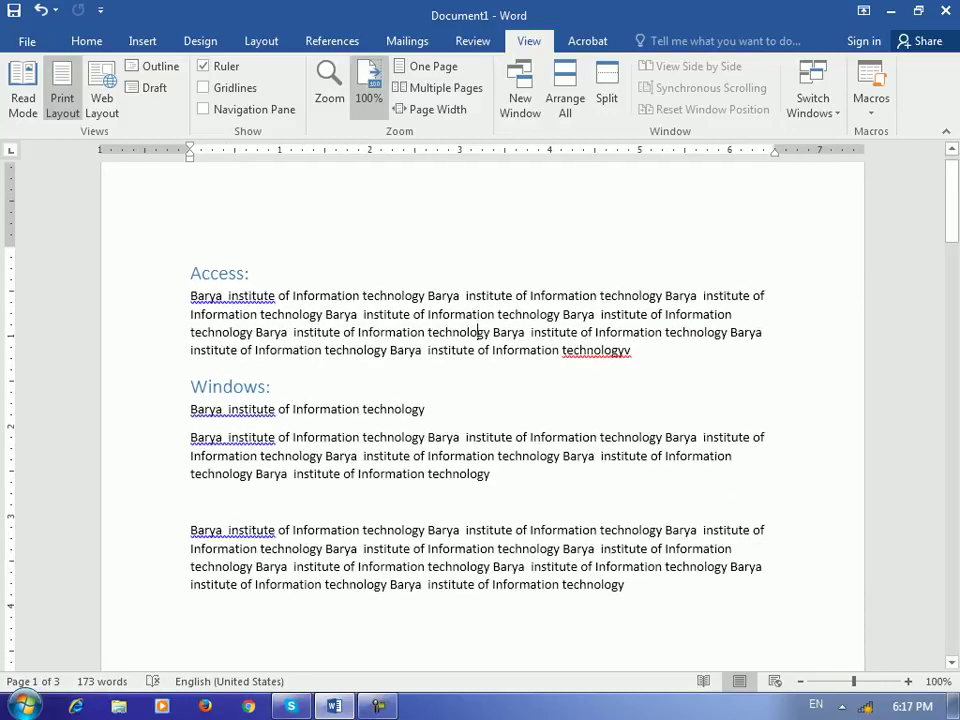
# Step: Enlarge the document view to 200% using the preset in the Zoom dialog
pyautogui.click(330, 85)
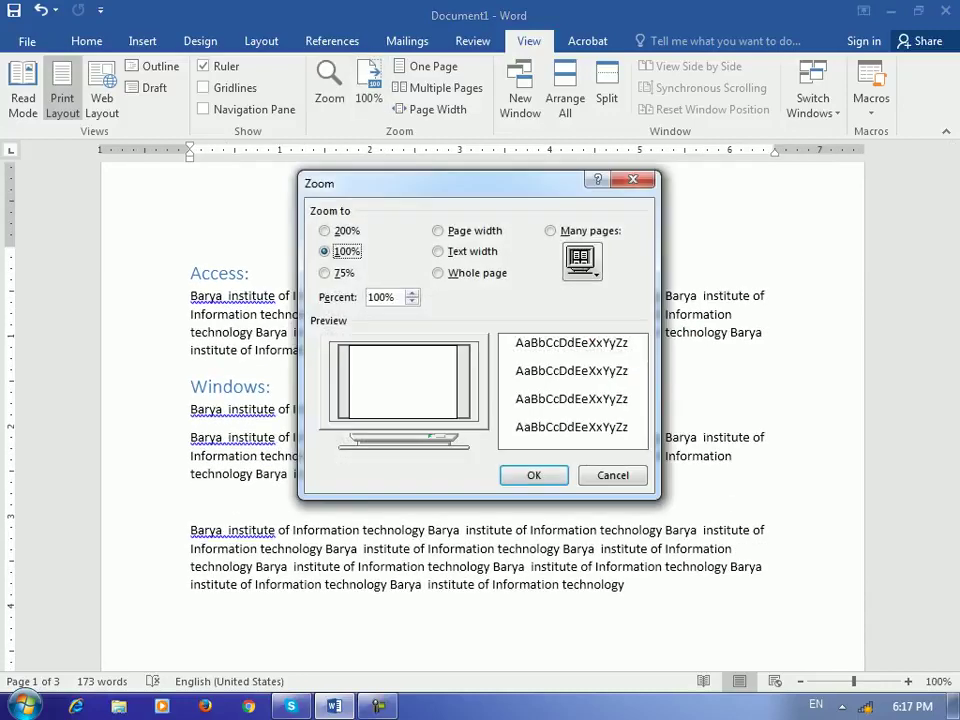
pyautogui.moveTo(440, 184); pyautogui.dragTo(431, 163)
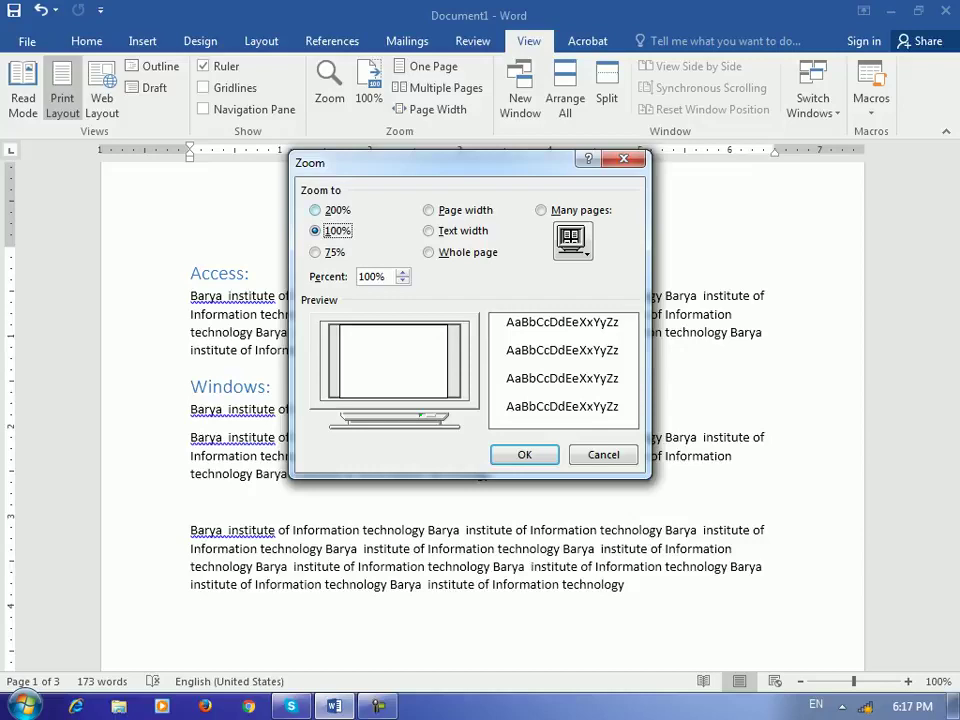
pyautogui.click(317, 210)
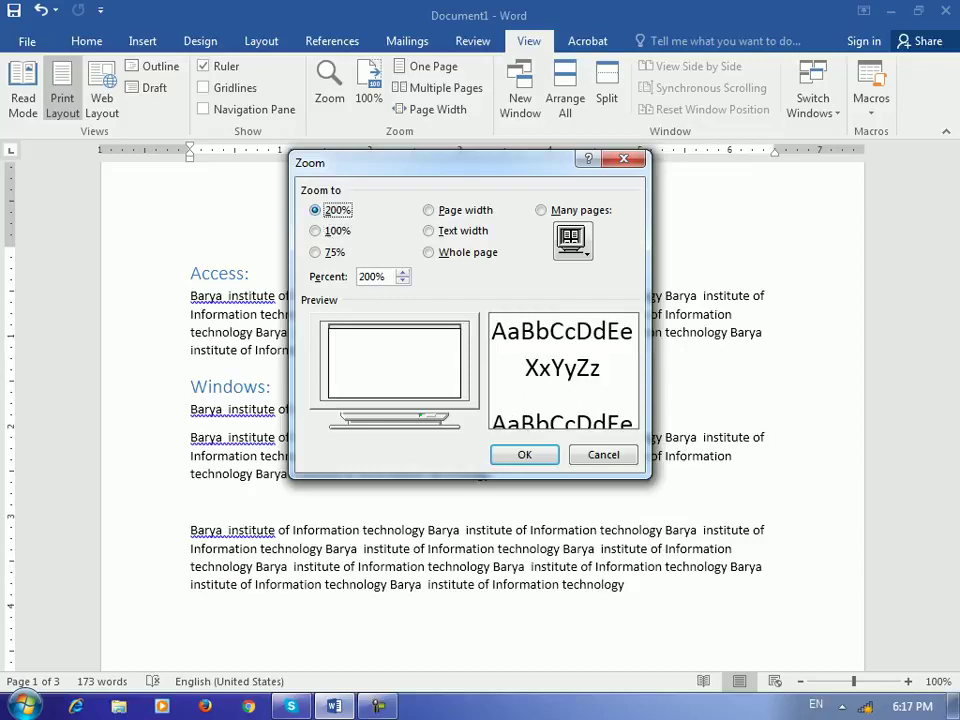
pyautogui.click(525, 455)
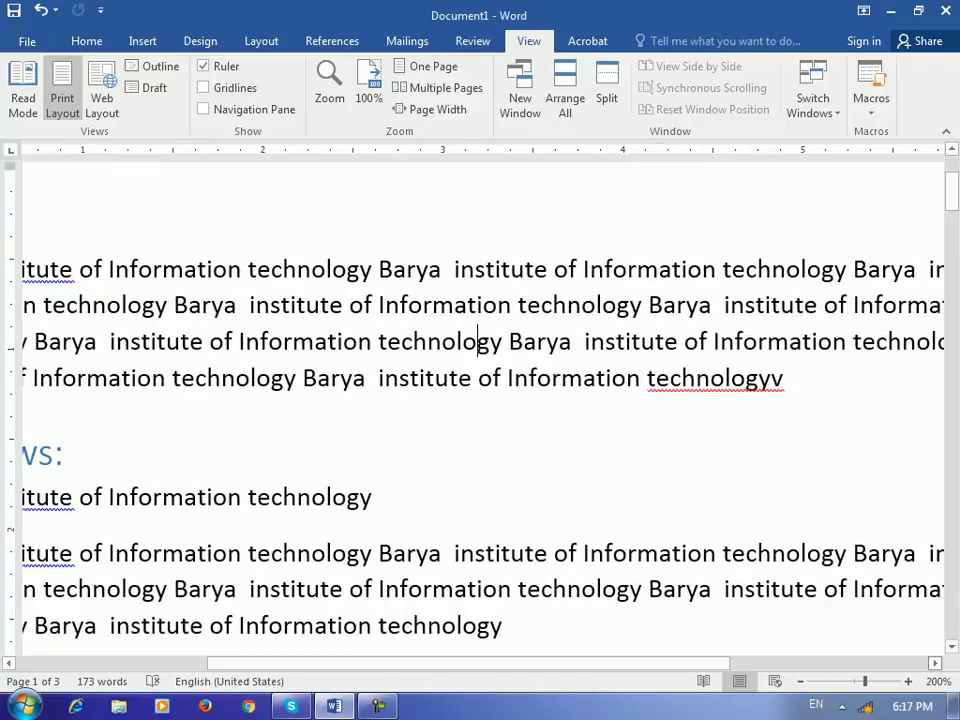
# Step: Preview the 75% preset and a custom 79% in the Zoom dialog, and apply the Page width zoom
pyautogui.click(938, 681)
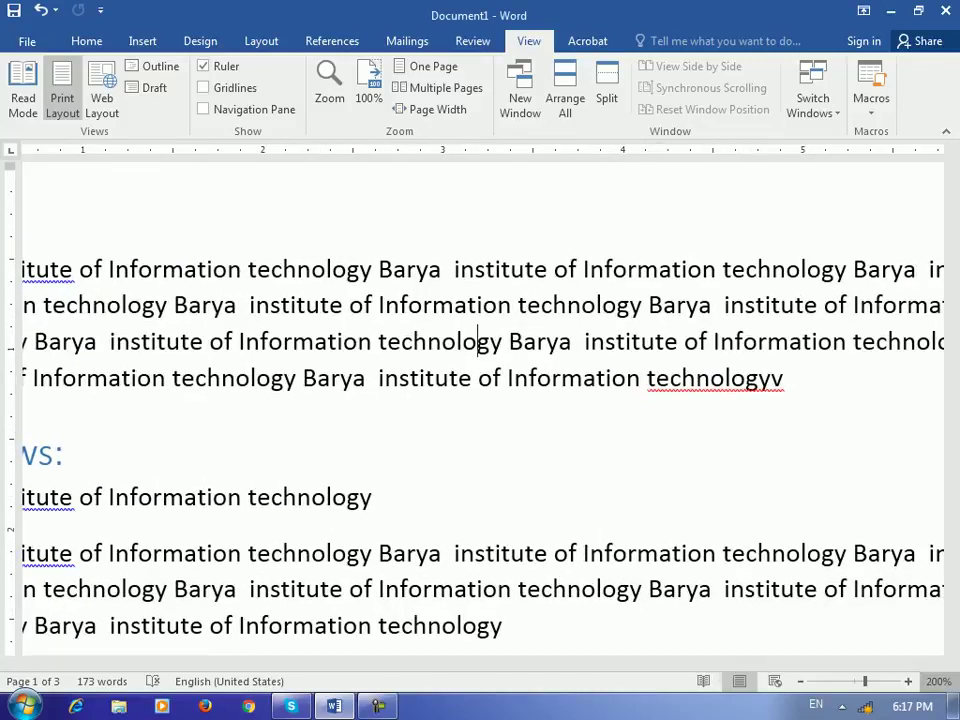
pyautogui.click(320, 252)
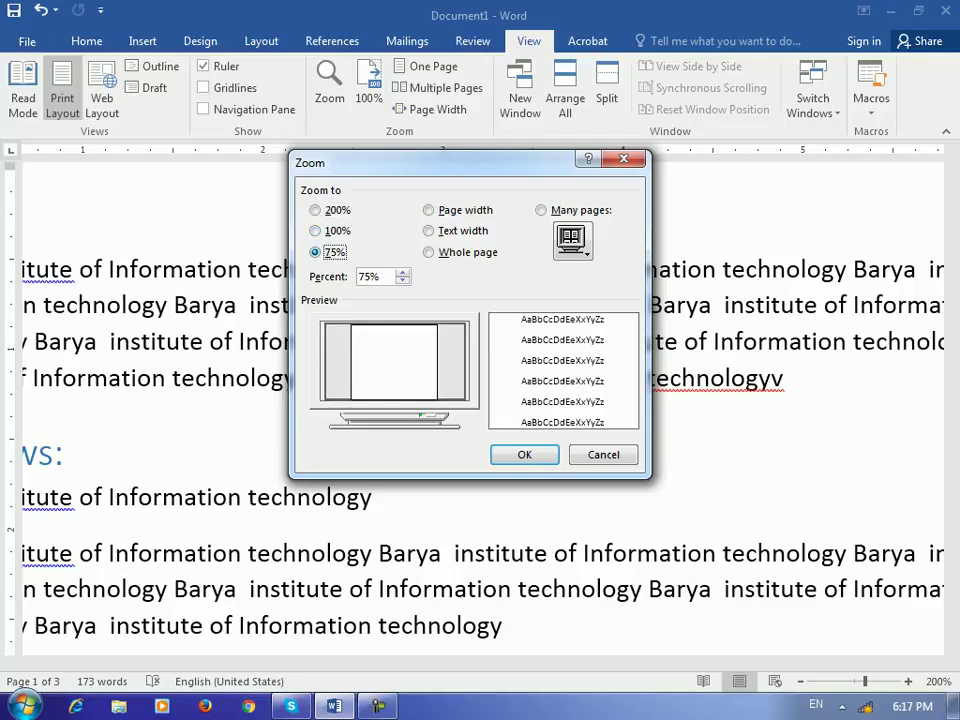
pyautogui.press('Tab')
pyautogui.press('Up')
pyautogui.press('Up')
pyautogui.press('Up')
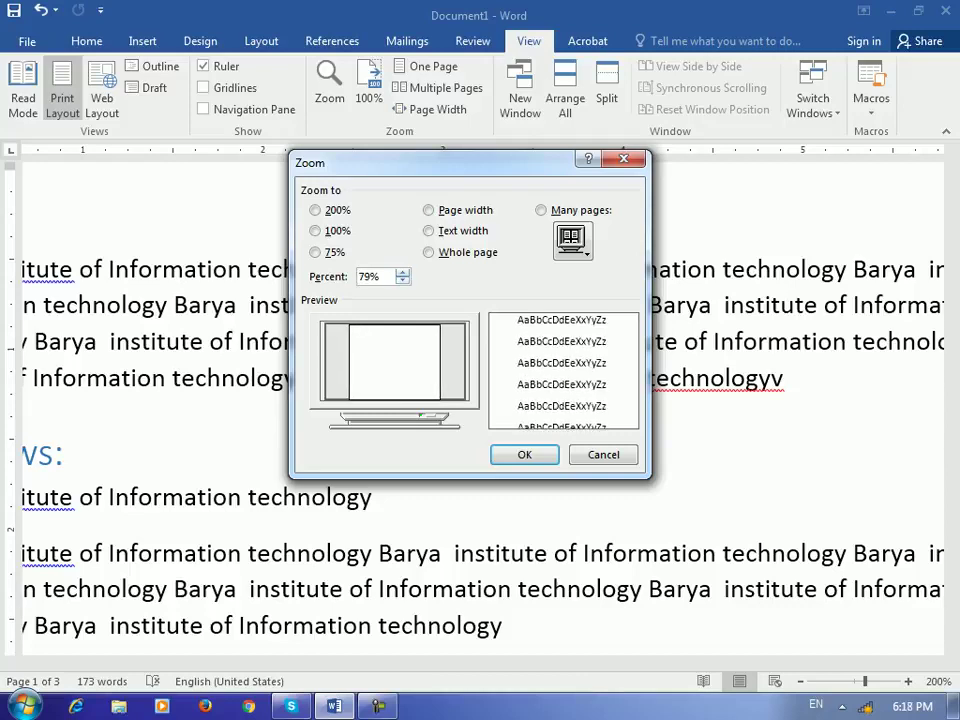
pyautogui.hotkey('alt', 'p')
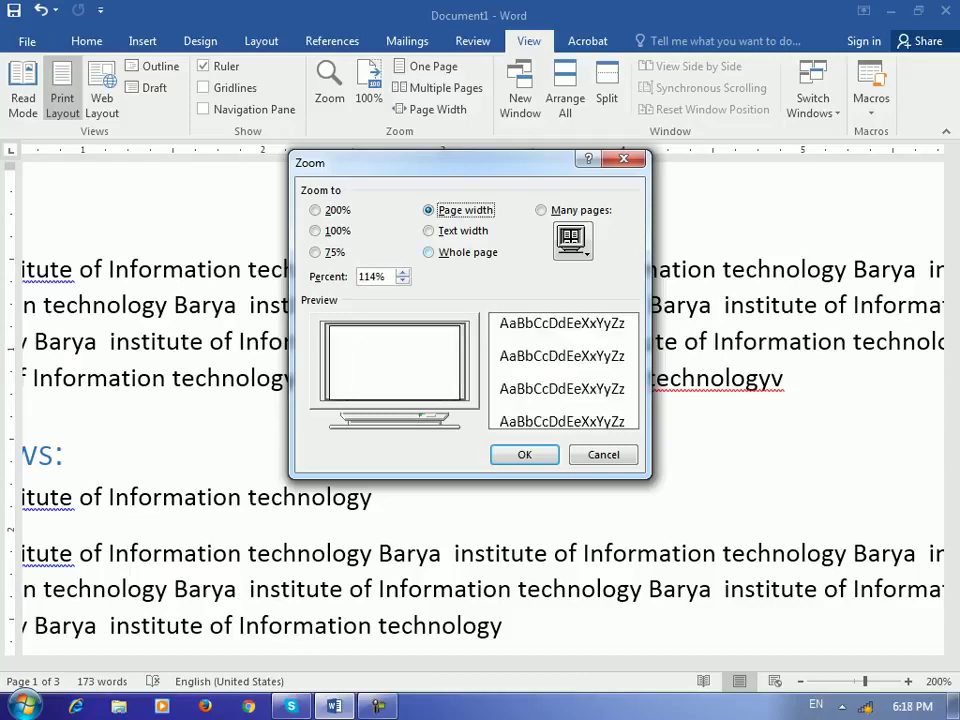
pyautogui.press('Return')
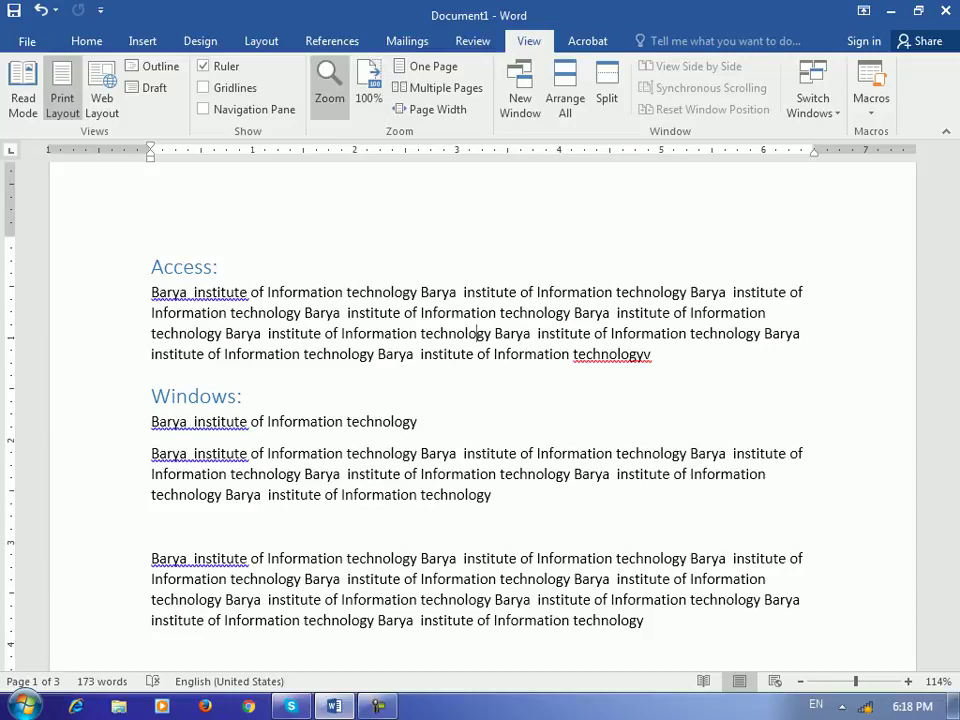
# Step: Fit the document view to the text width using the Zoom dialog
pyautogui.click(330, 85)
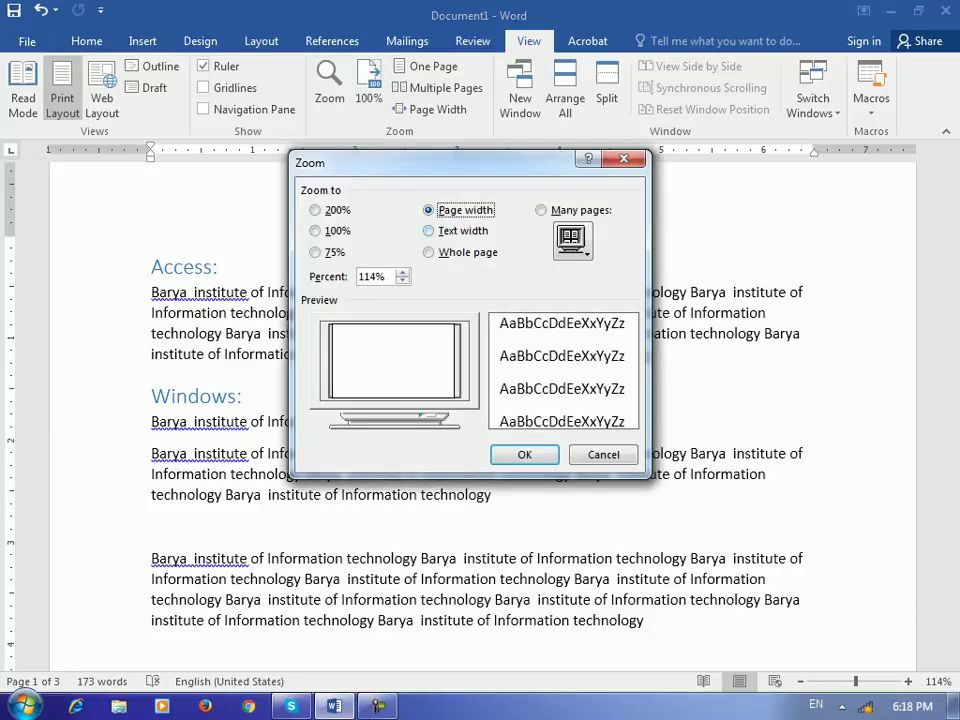
pyautogui.click(461, 231)
pyautogui.click(525, 455)
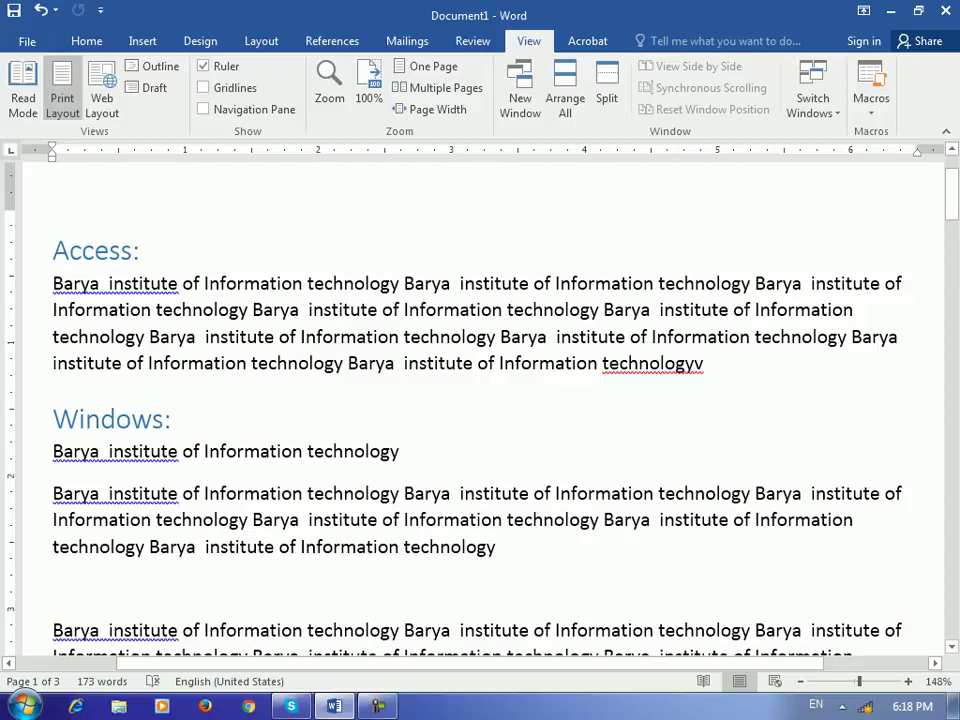
# Step: Fit the whole page in the window with the Zoom dialog, and switch to the Multiple Pages view
pyautogui.click(330, 86)
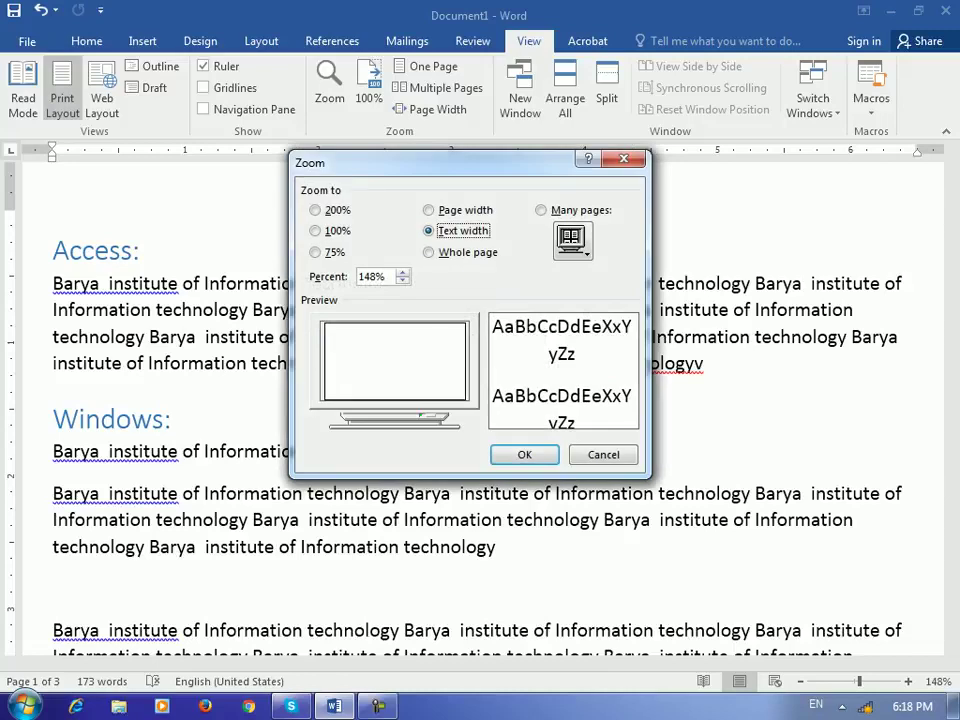
pyautogui.click(460, 252)
pyautogui.click(525, 455)
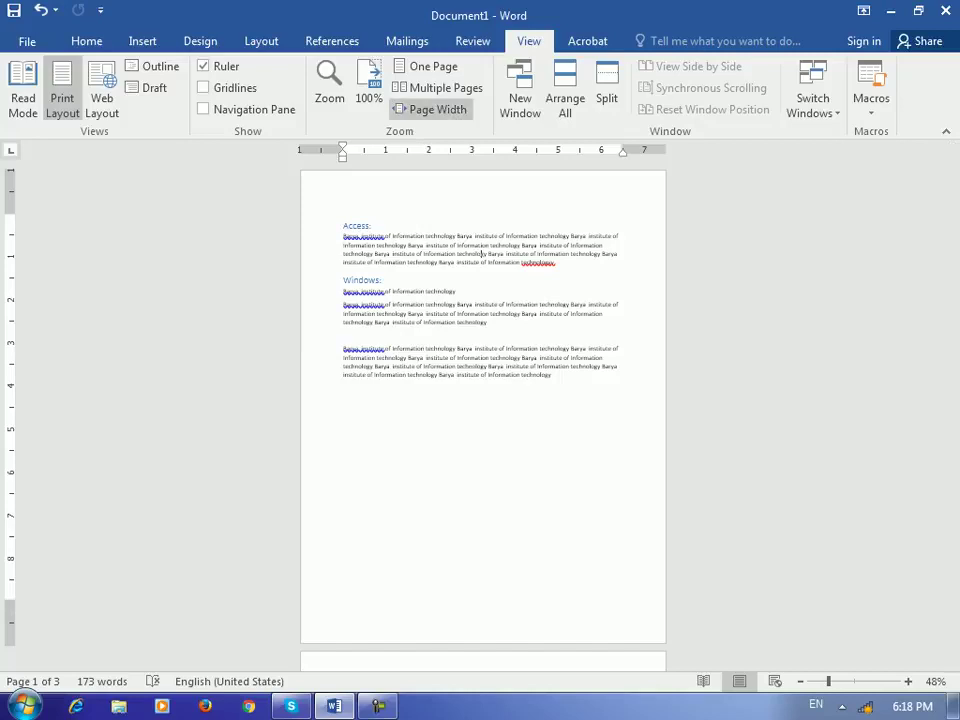
pyautogui.click(437, 87)
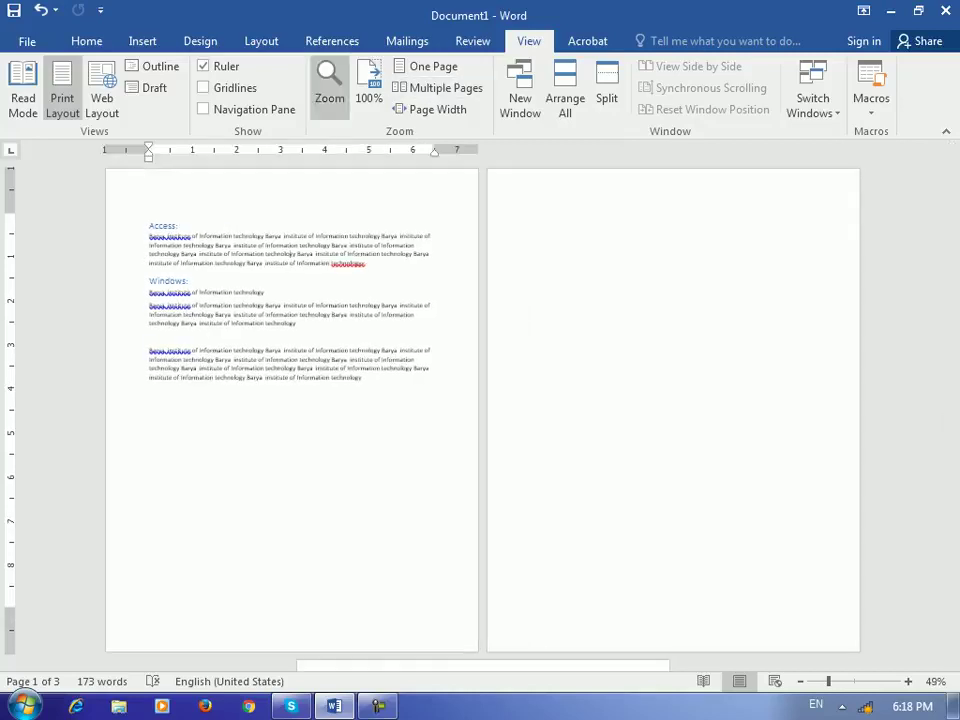
# Step: Show the document with the Many pages zoom as 1 x 3 pages at 10%, and restore the zoom to 100%
pyautogui.click(330, 88)
pyautogui.click(542, 210)
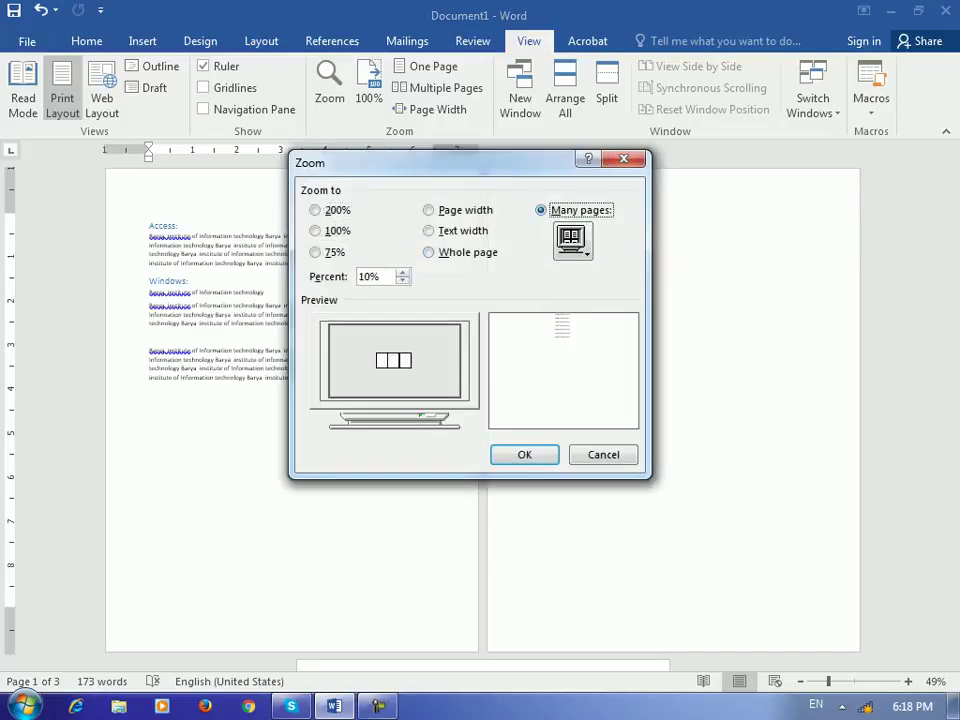
pyautogui.click(572, 240)
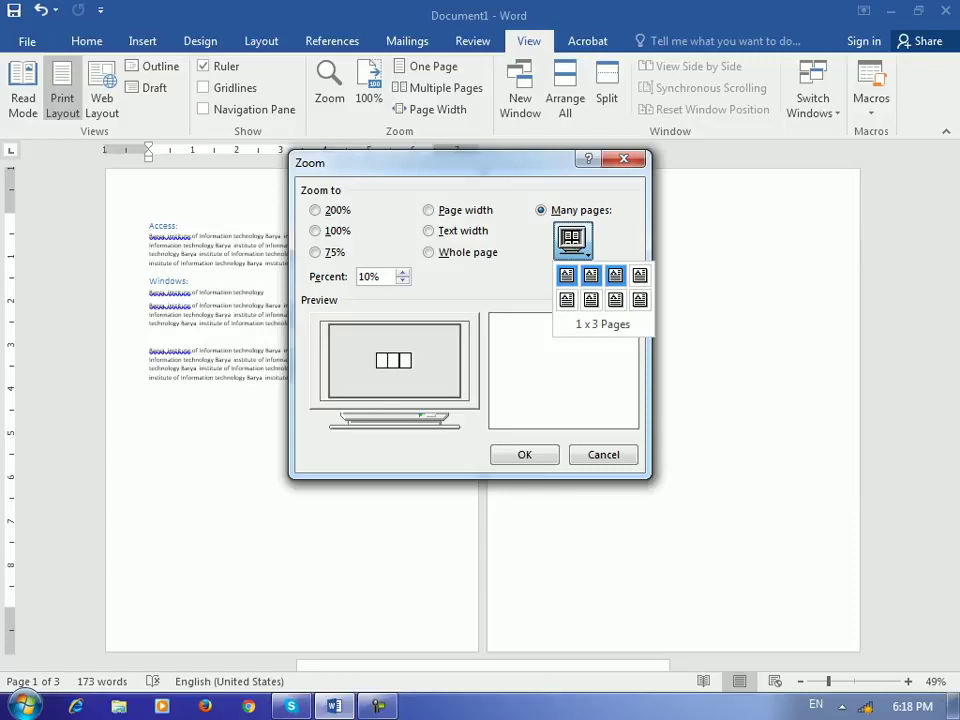
pyautogui.click(615, 275)
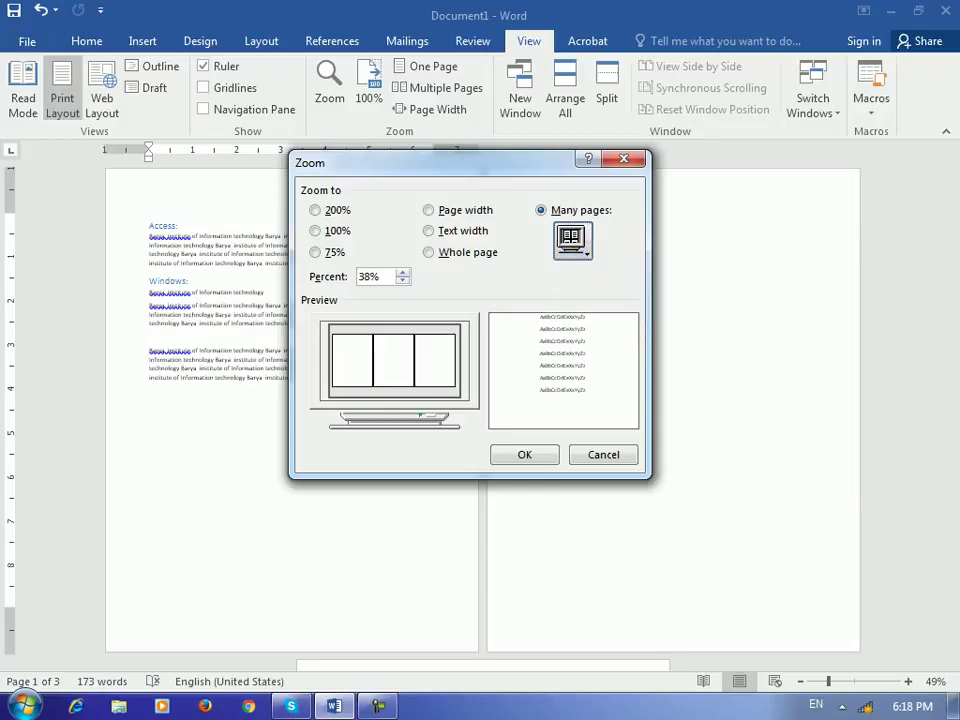
pyautogui.click(572, 240)
pyautogui.click(580, 210)
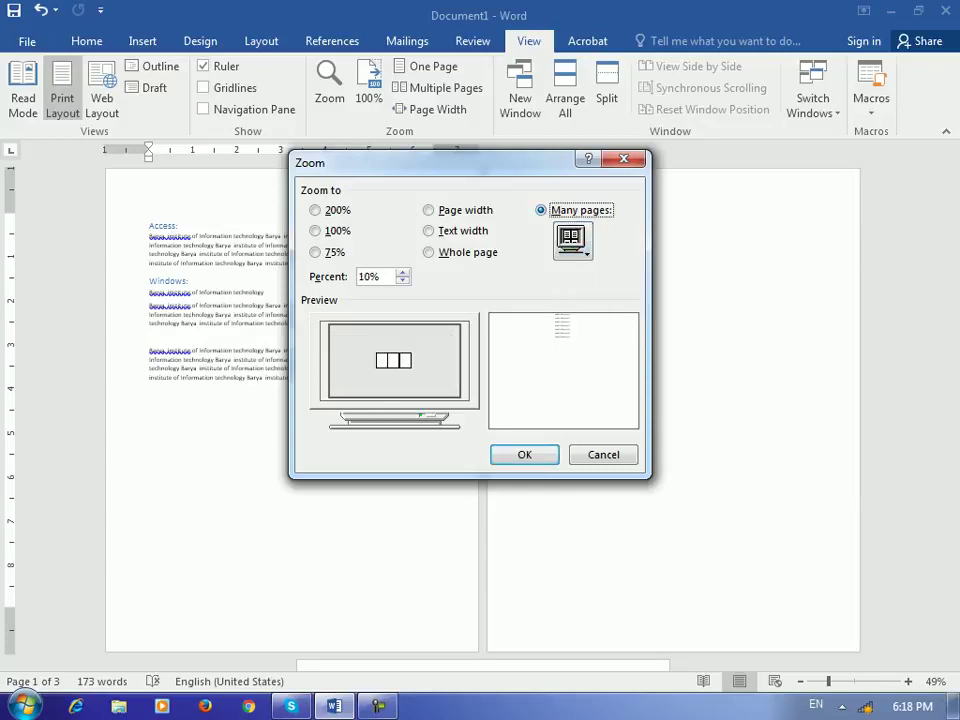
pyautogui.press('Return')
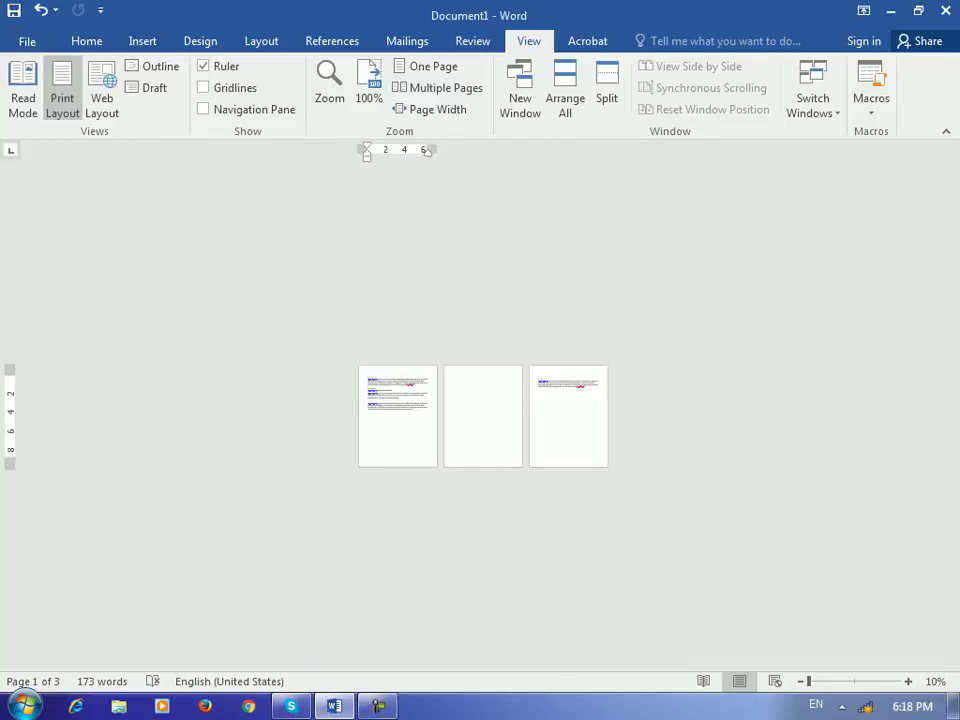
pyautogui.click(369, 95)
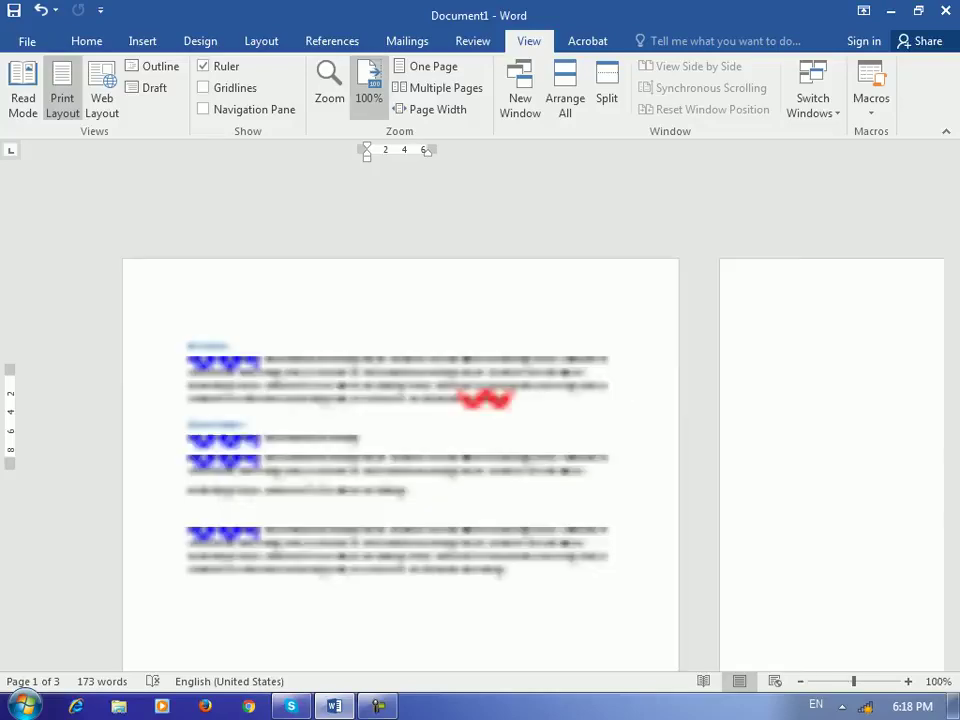